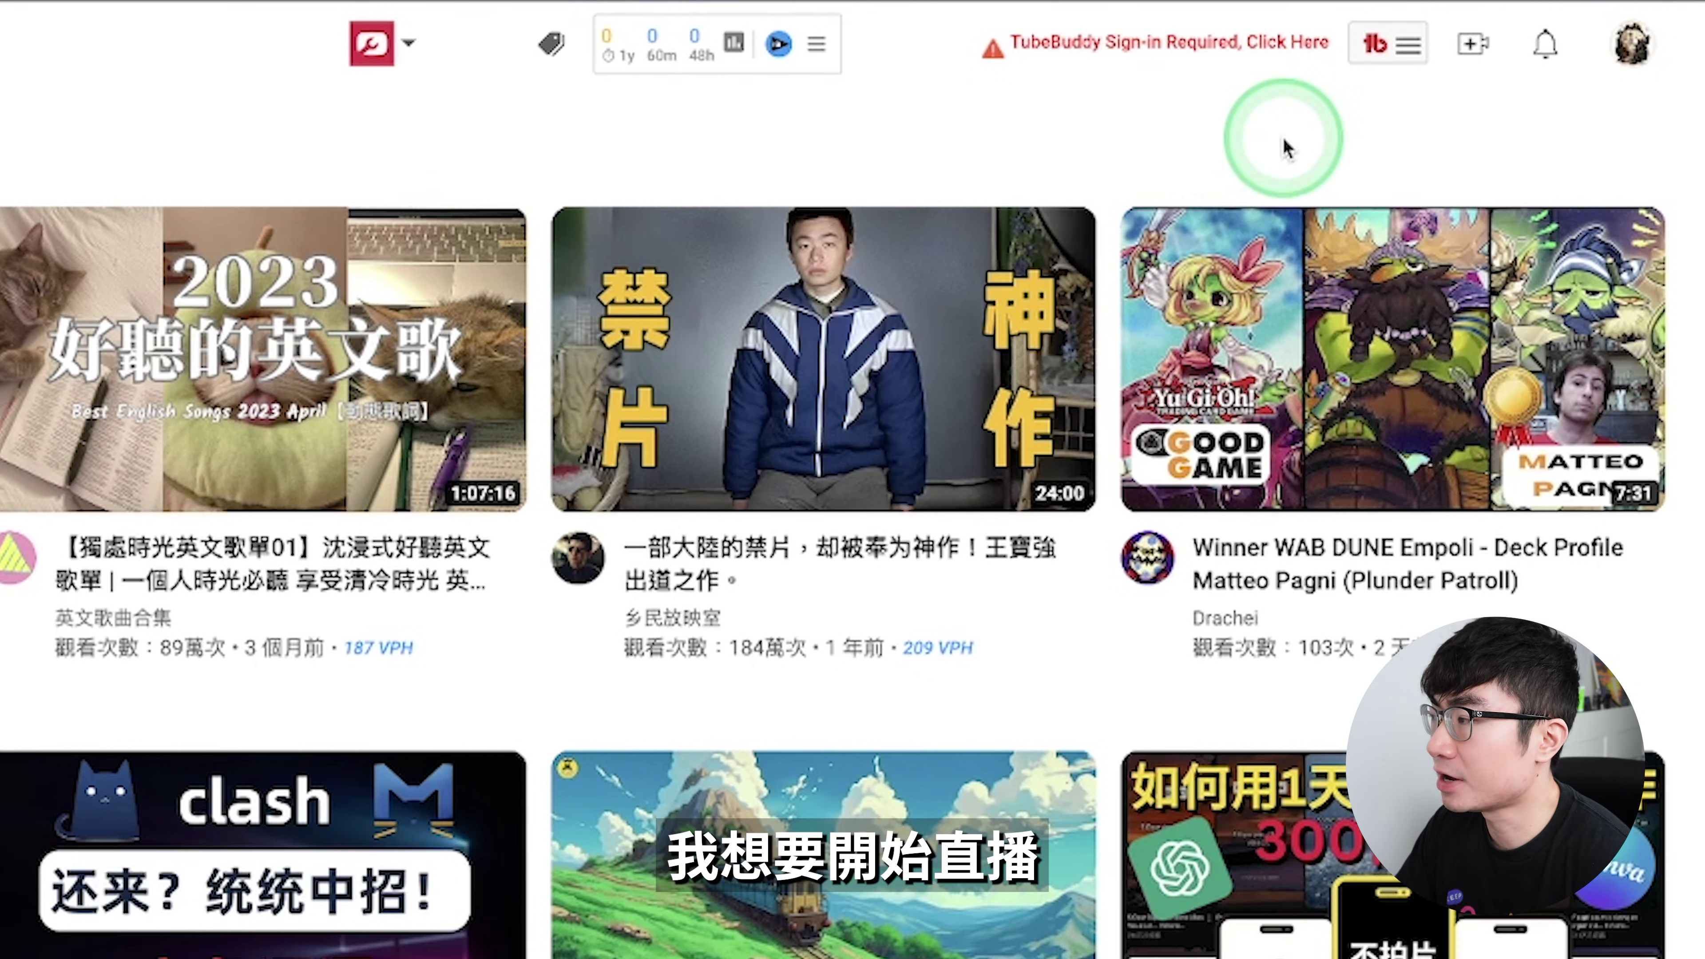
Start going live on the YouTube channel with the 進行直播 option
{"action": "left_click", "coordinate": [1470, 57]}
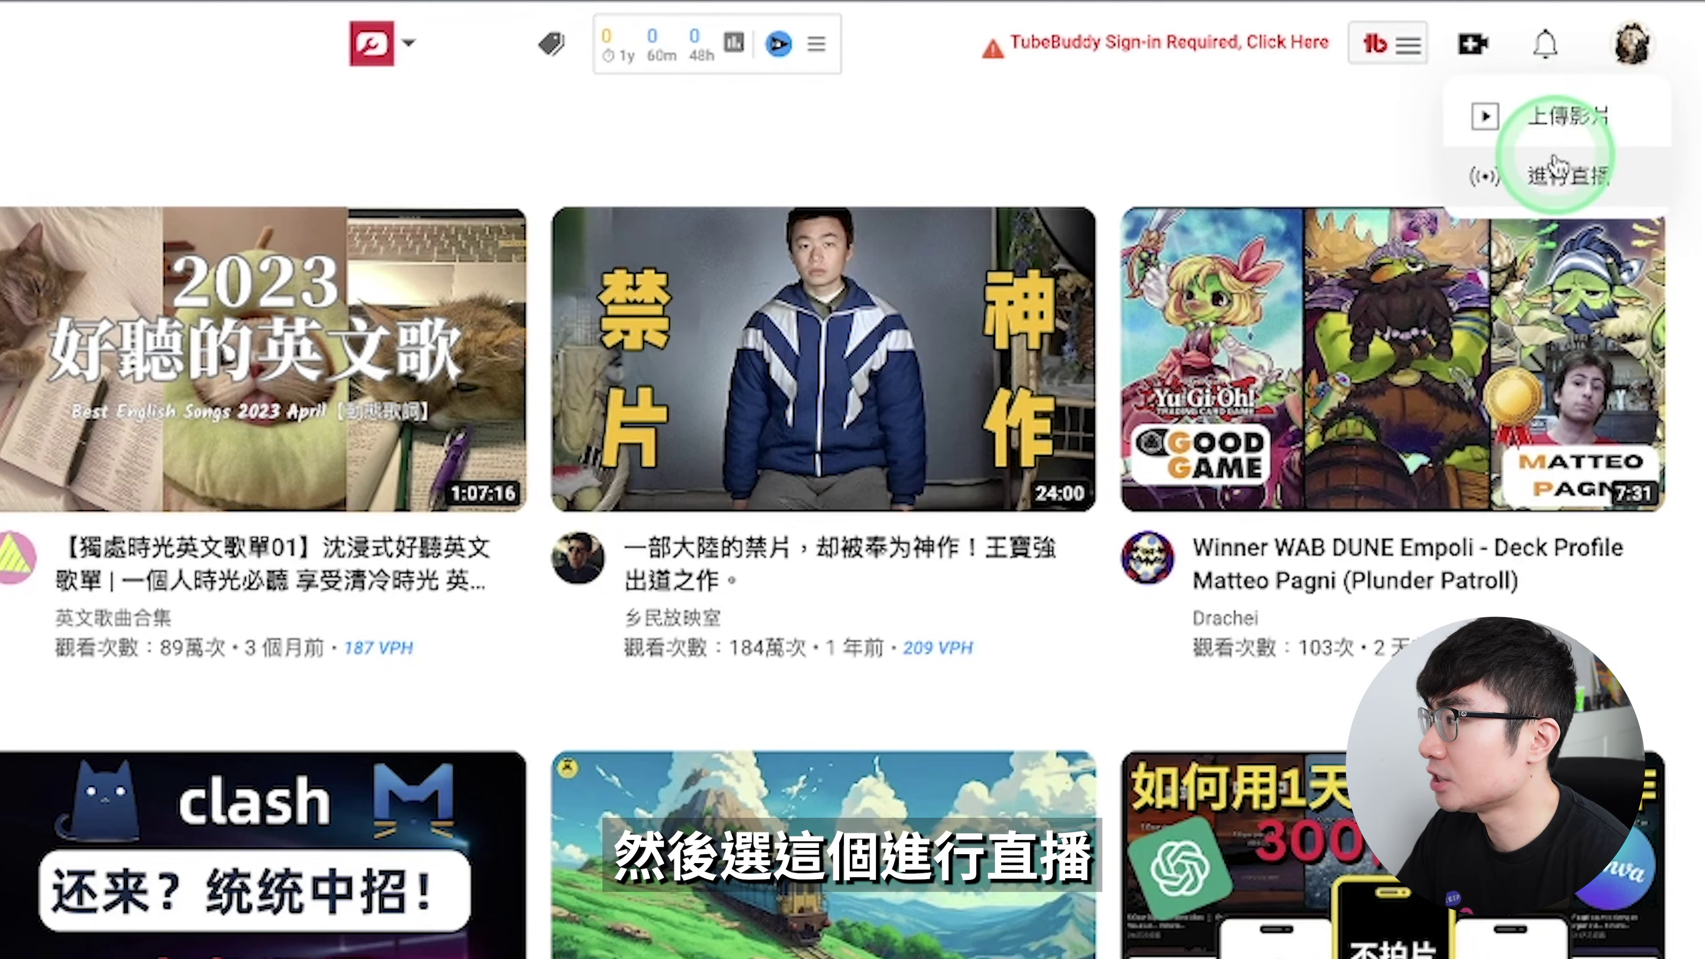
{"action": "left_click", "coordinate": [1556, 164]}
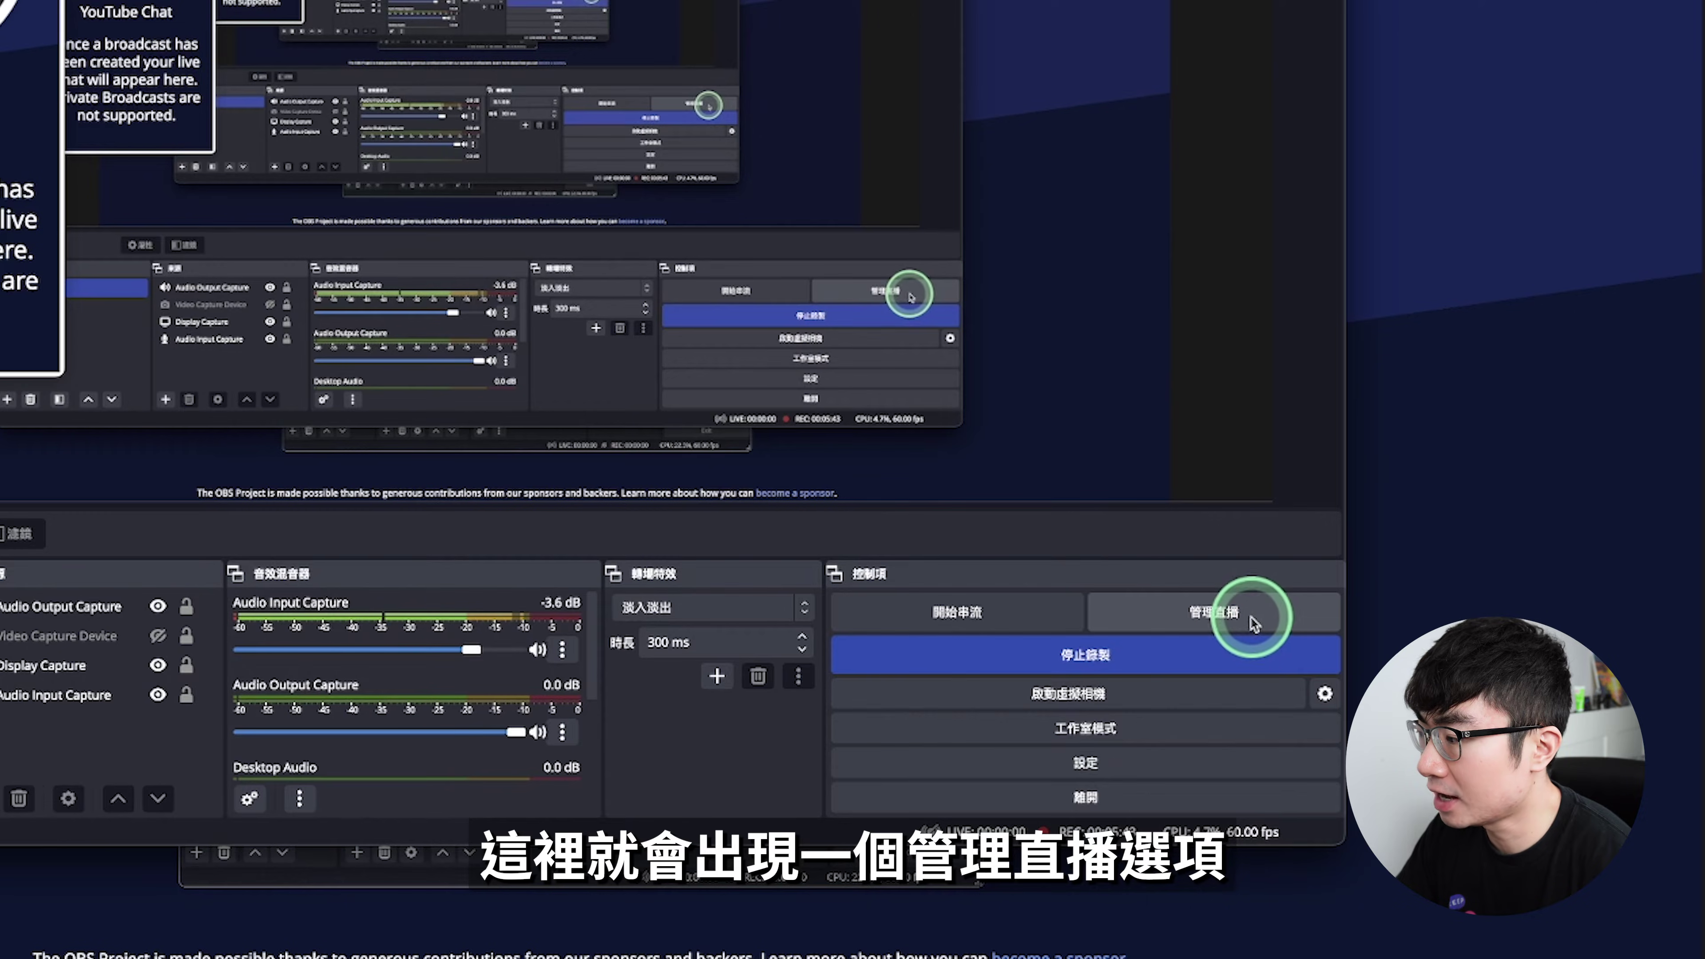
In OBS, open the broadcast management settings and give the new broadcast the description 這是一次測試直播
{"action": "left_click", "coordinate": [1228, 621]}
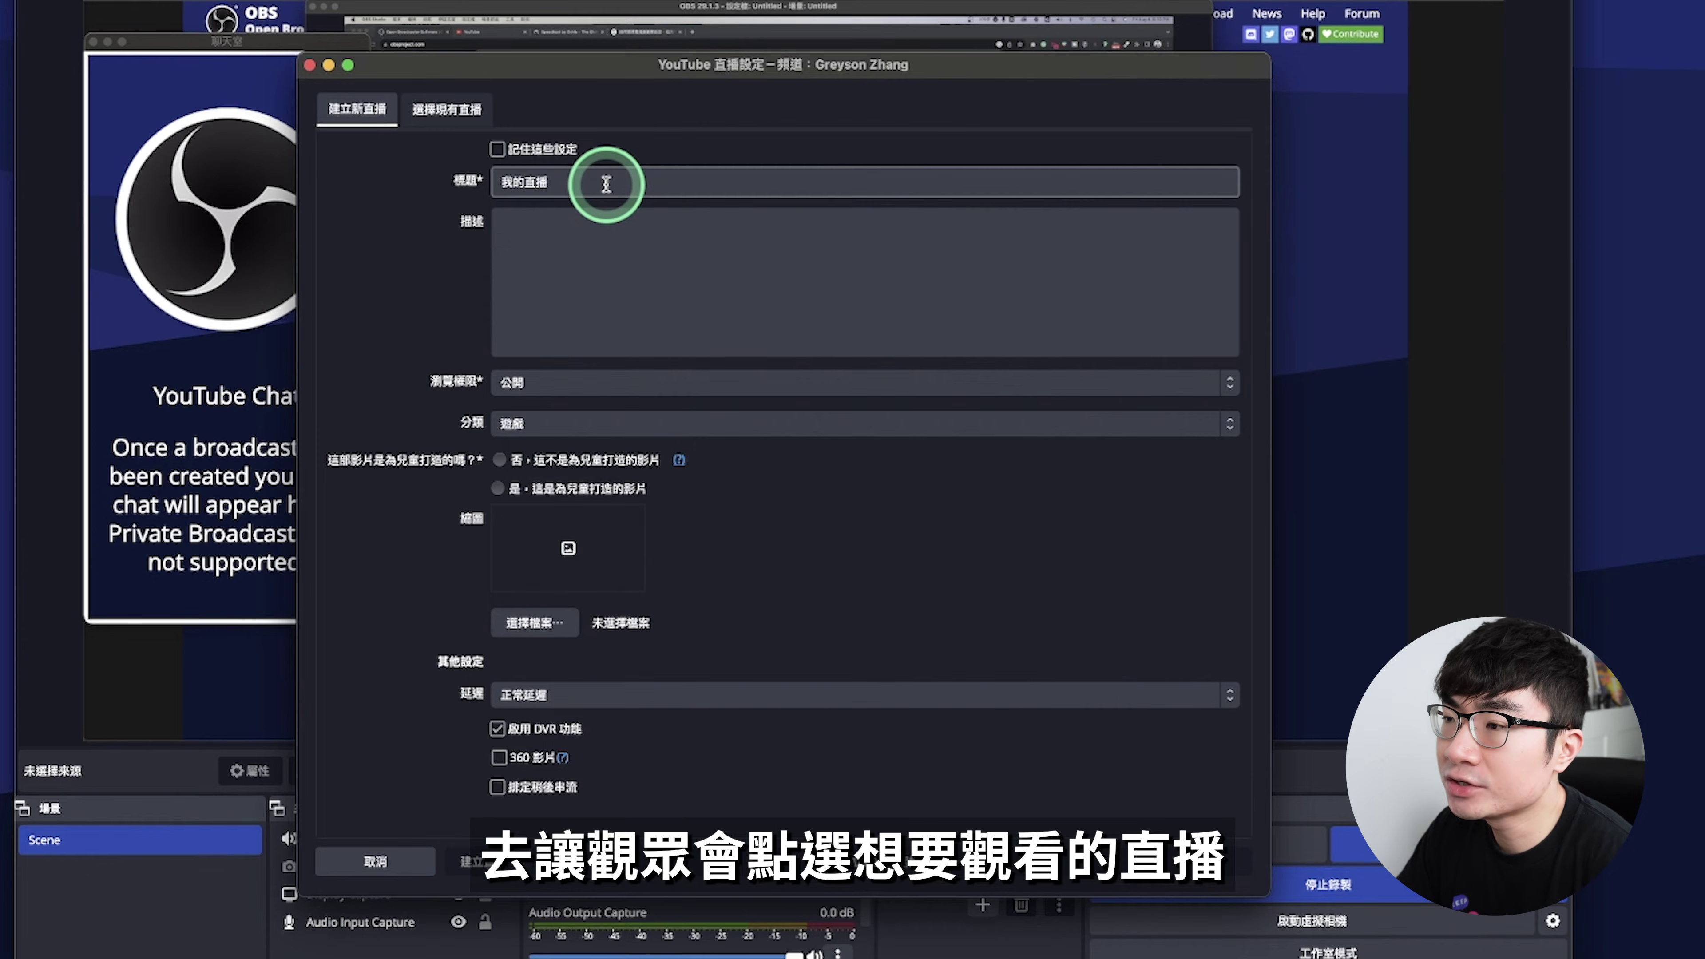
{"action": "left_click", "coordinate": [622, 212]}
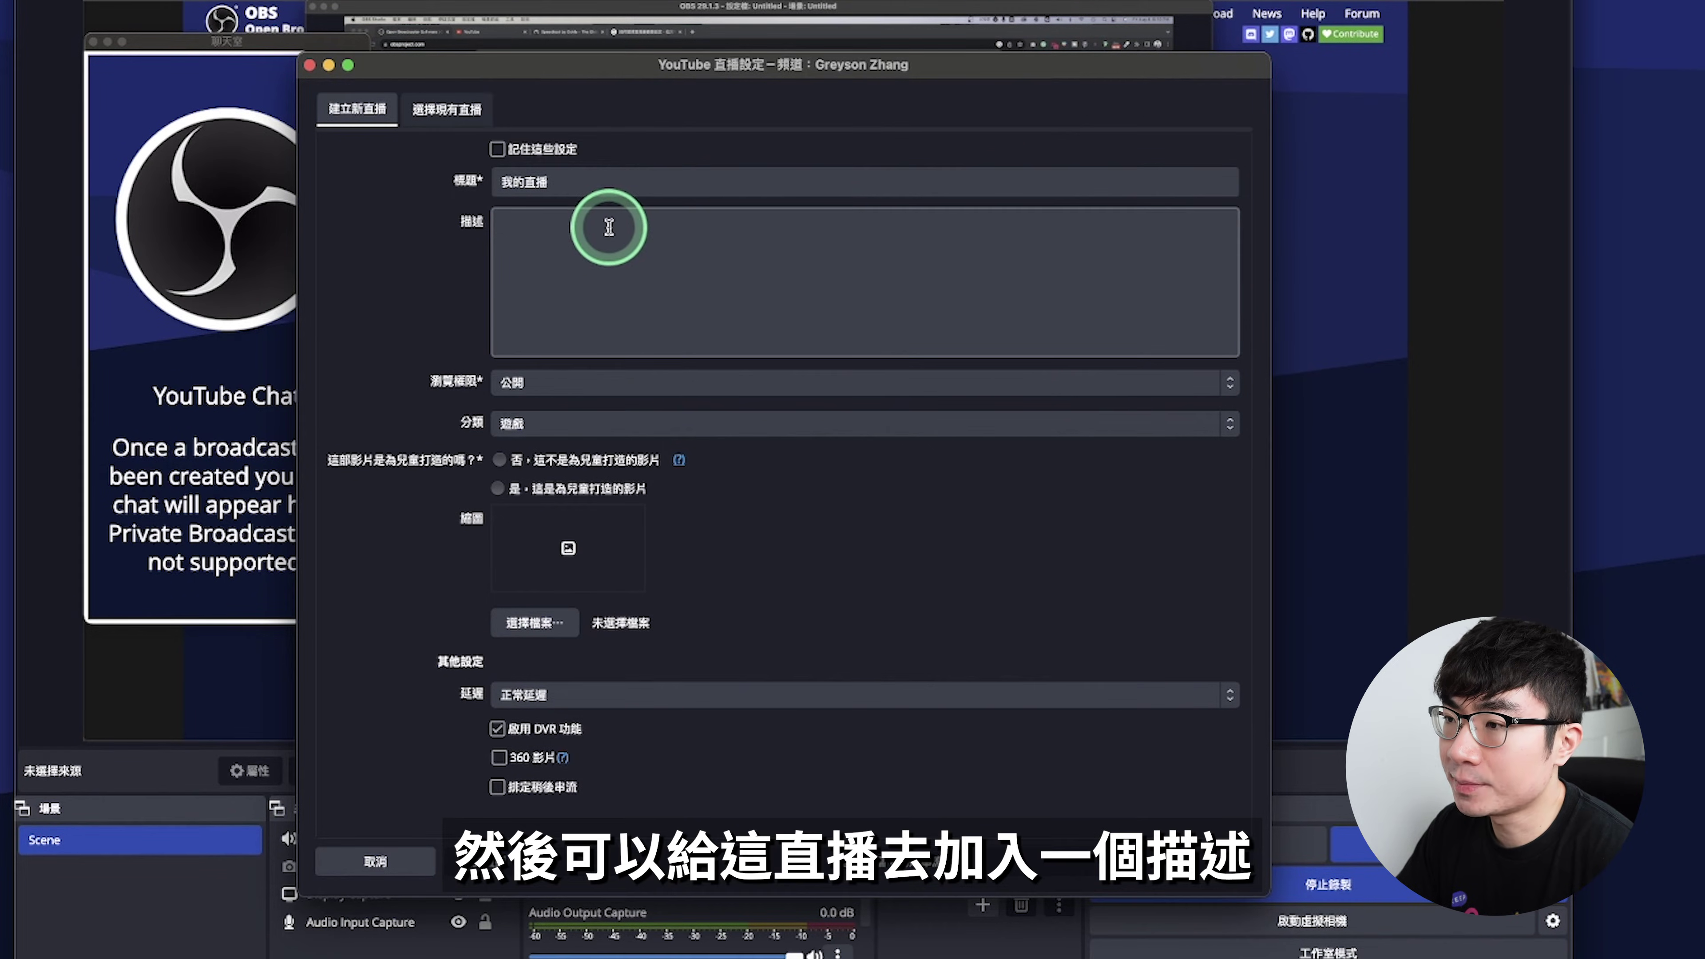
{"action": "type", "text": "這是一次測試直播"}
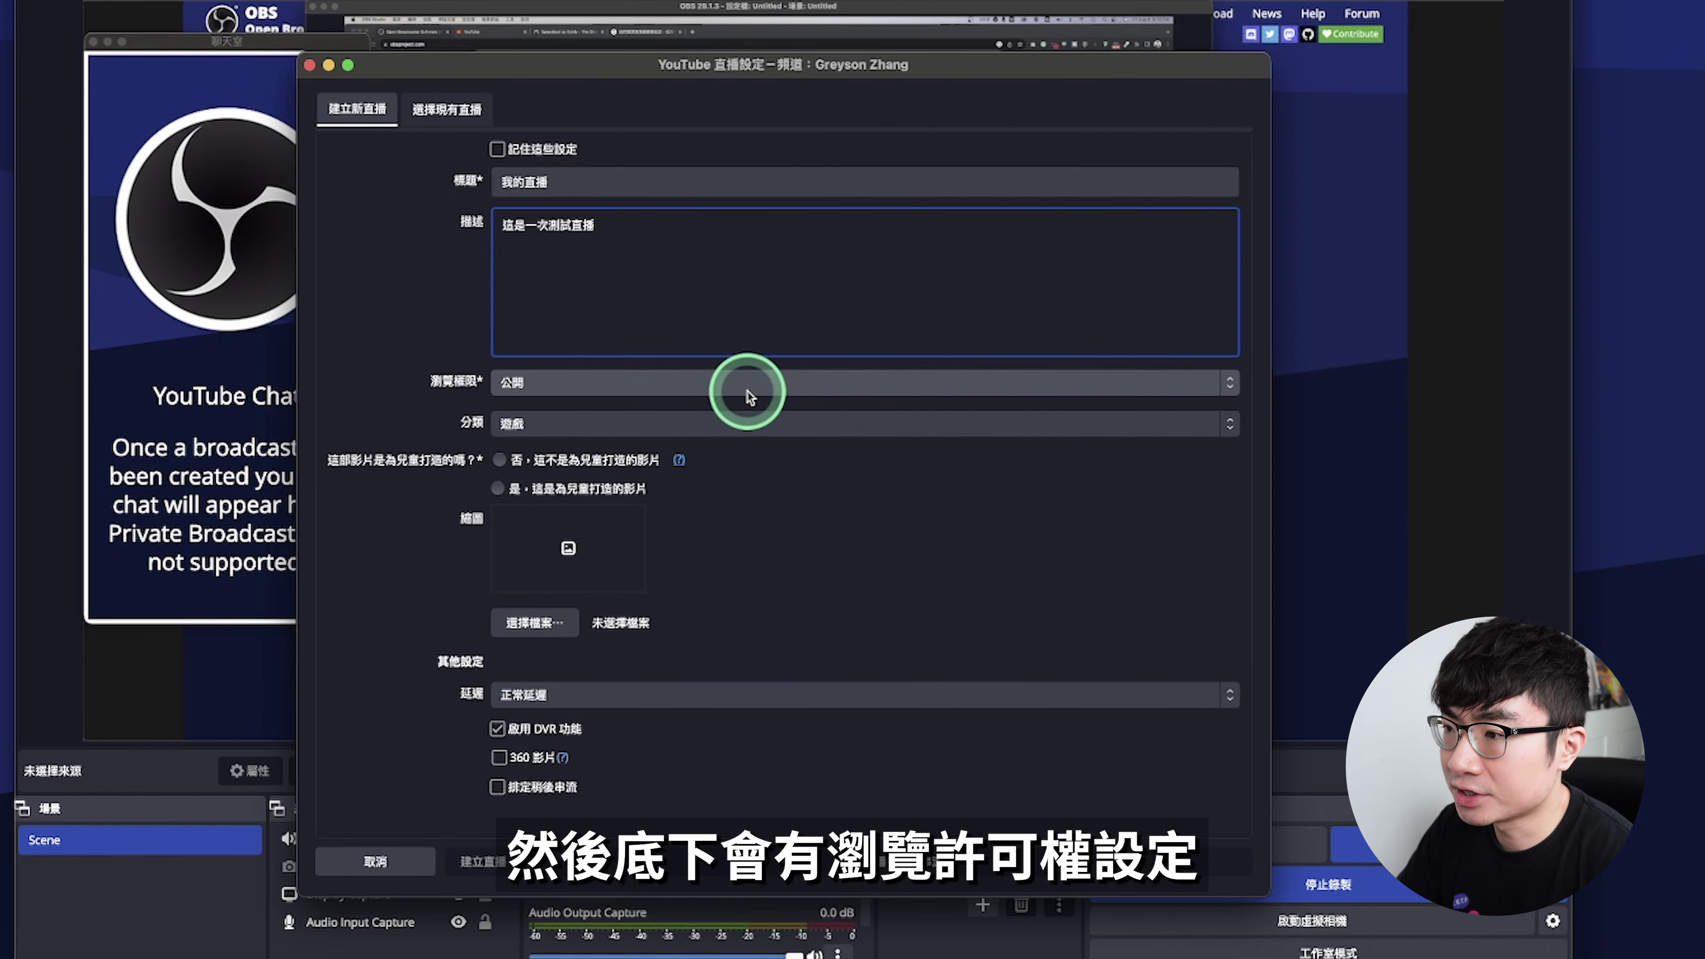
Set the new broadcast's visibility to 私人 and look through the available categories
{"action": "left_click", "coordinate": [799, 387]}
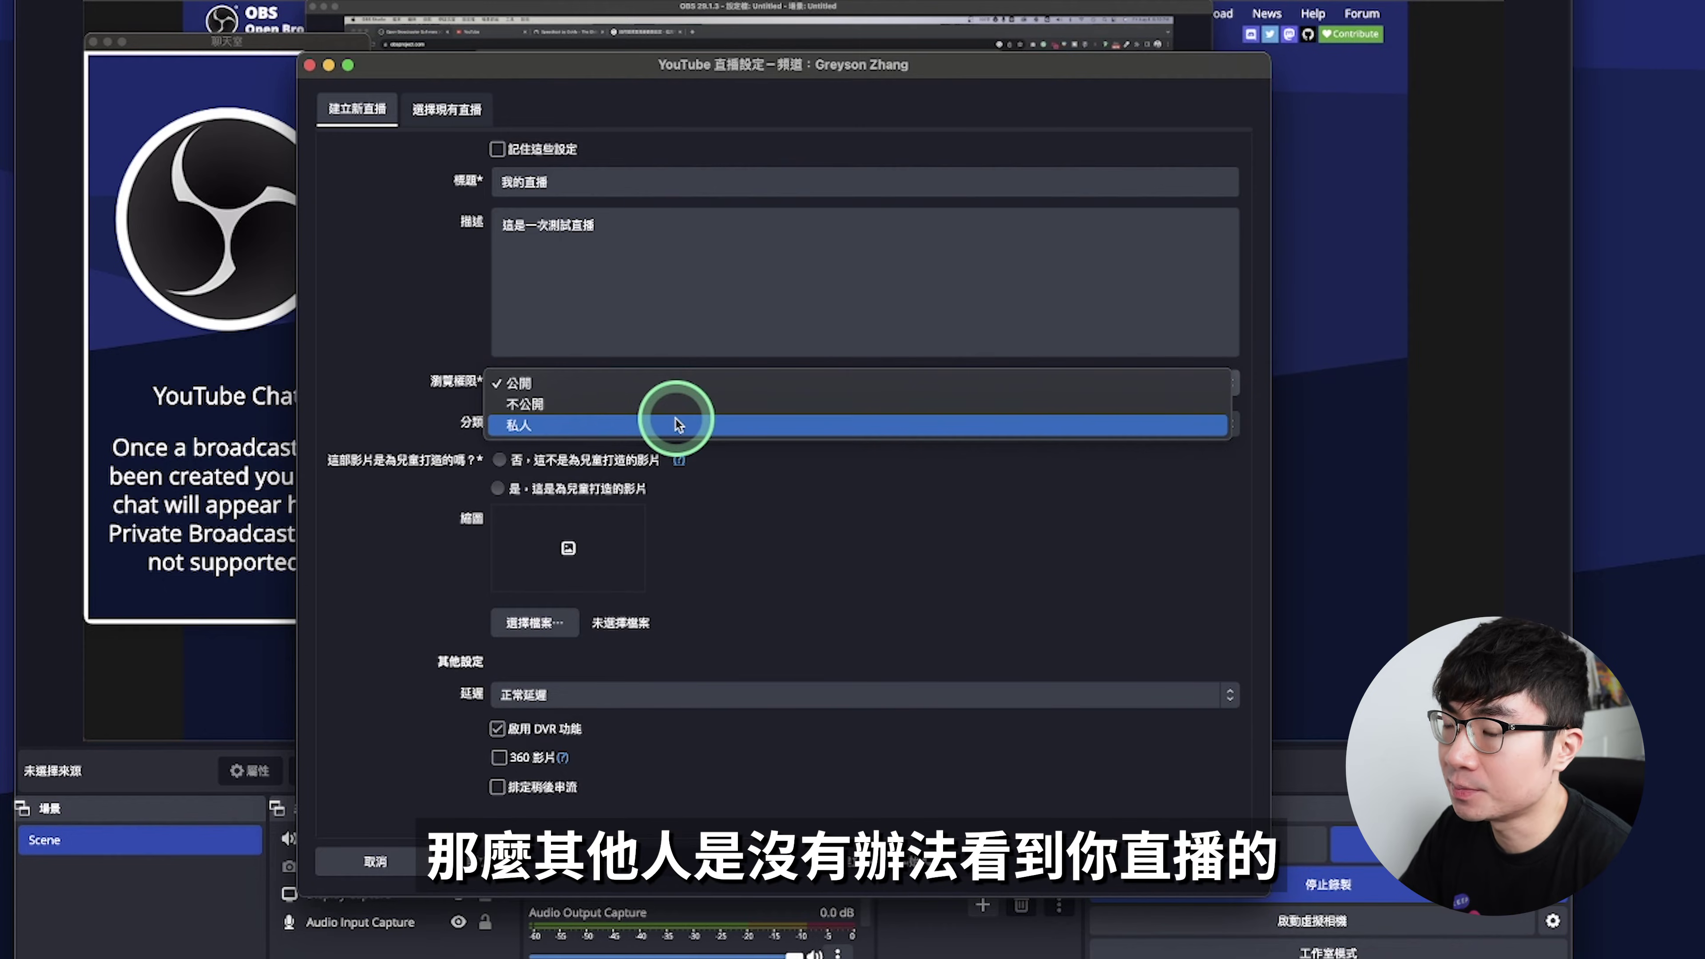
{"action": "left_click", "coordinate": [686, 388]}
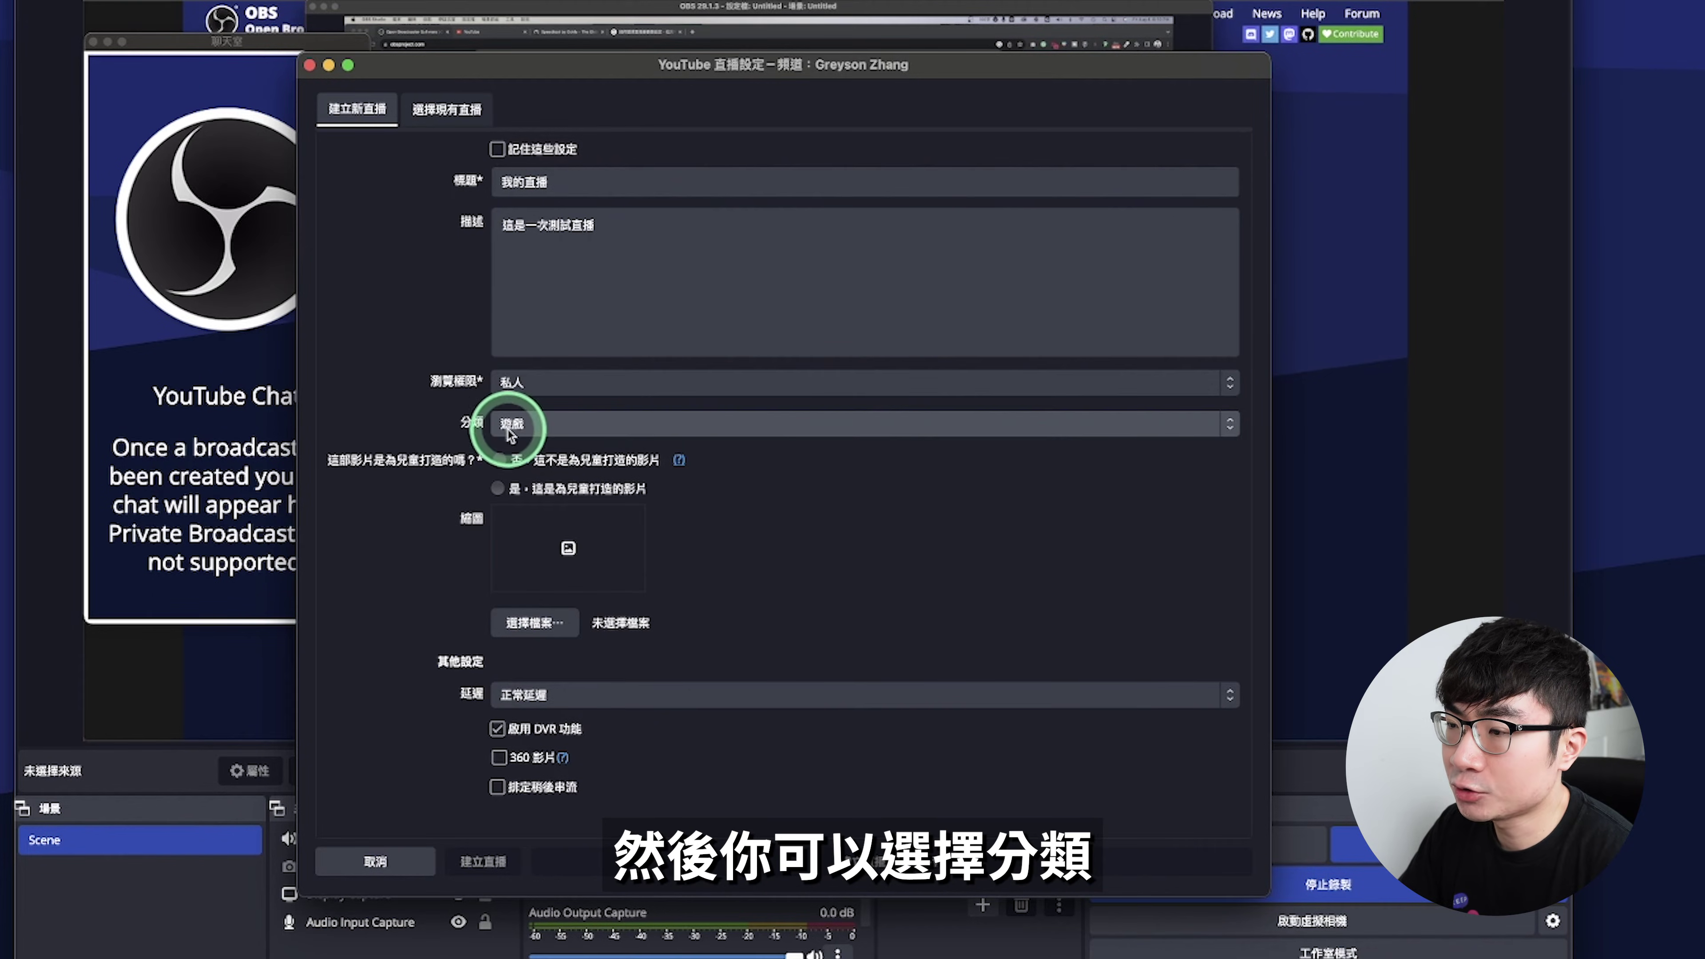
{"action": "left_click", "coordinate": [636, 425]}
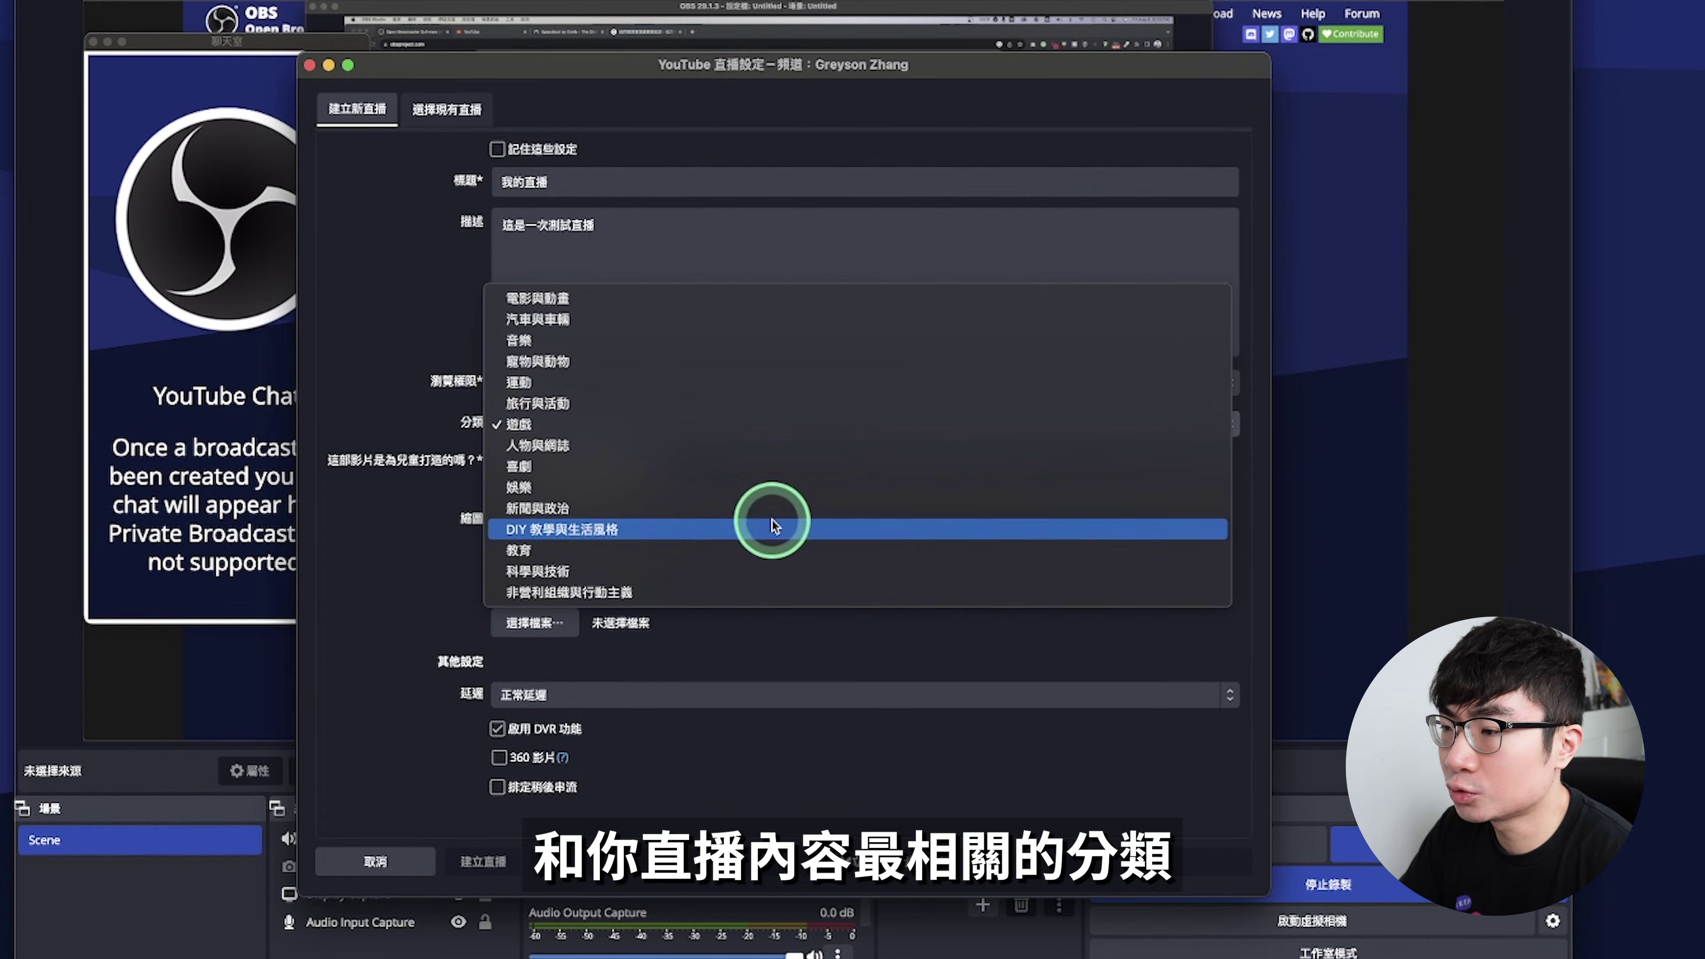
{"action": "left_click", "coordinate": [375, 507]}
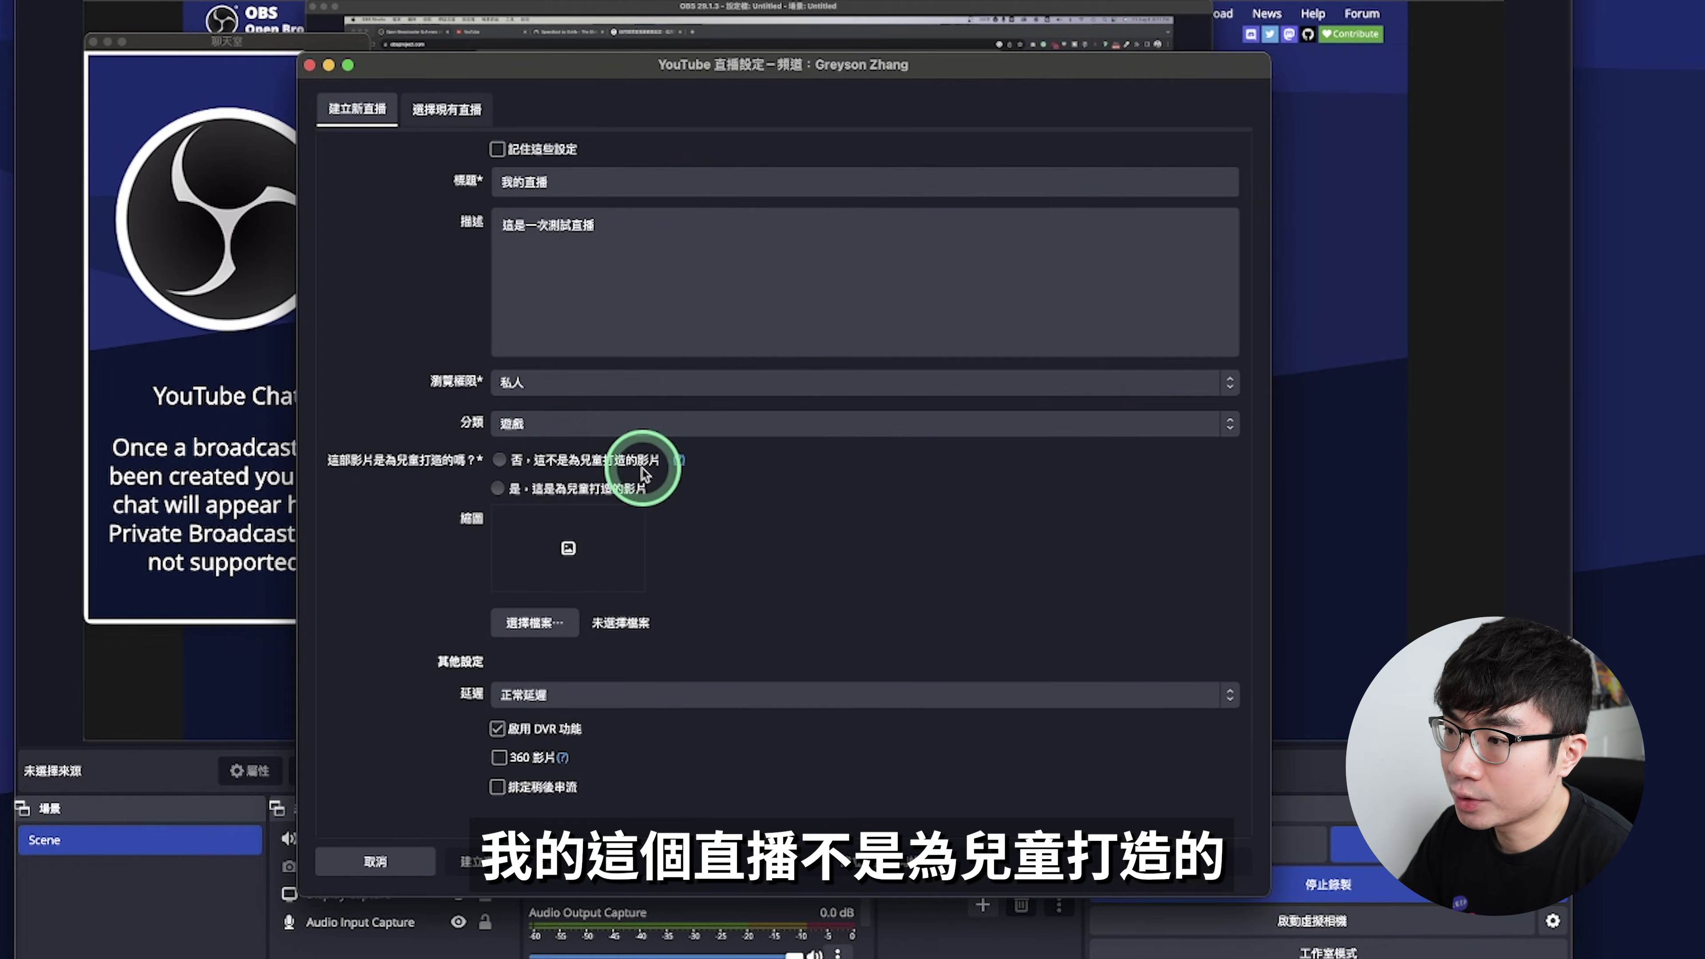
Mark the broadcast as not made for children and check the available latency options
{"action": "left_click", "coordinate": [512, 462]}
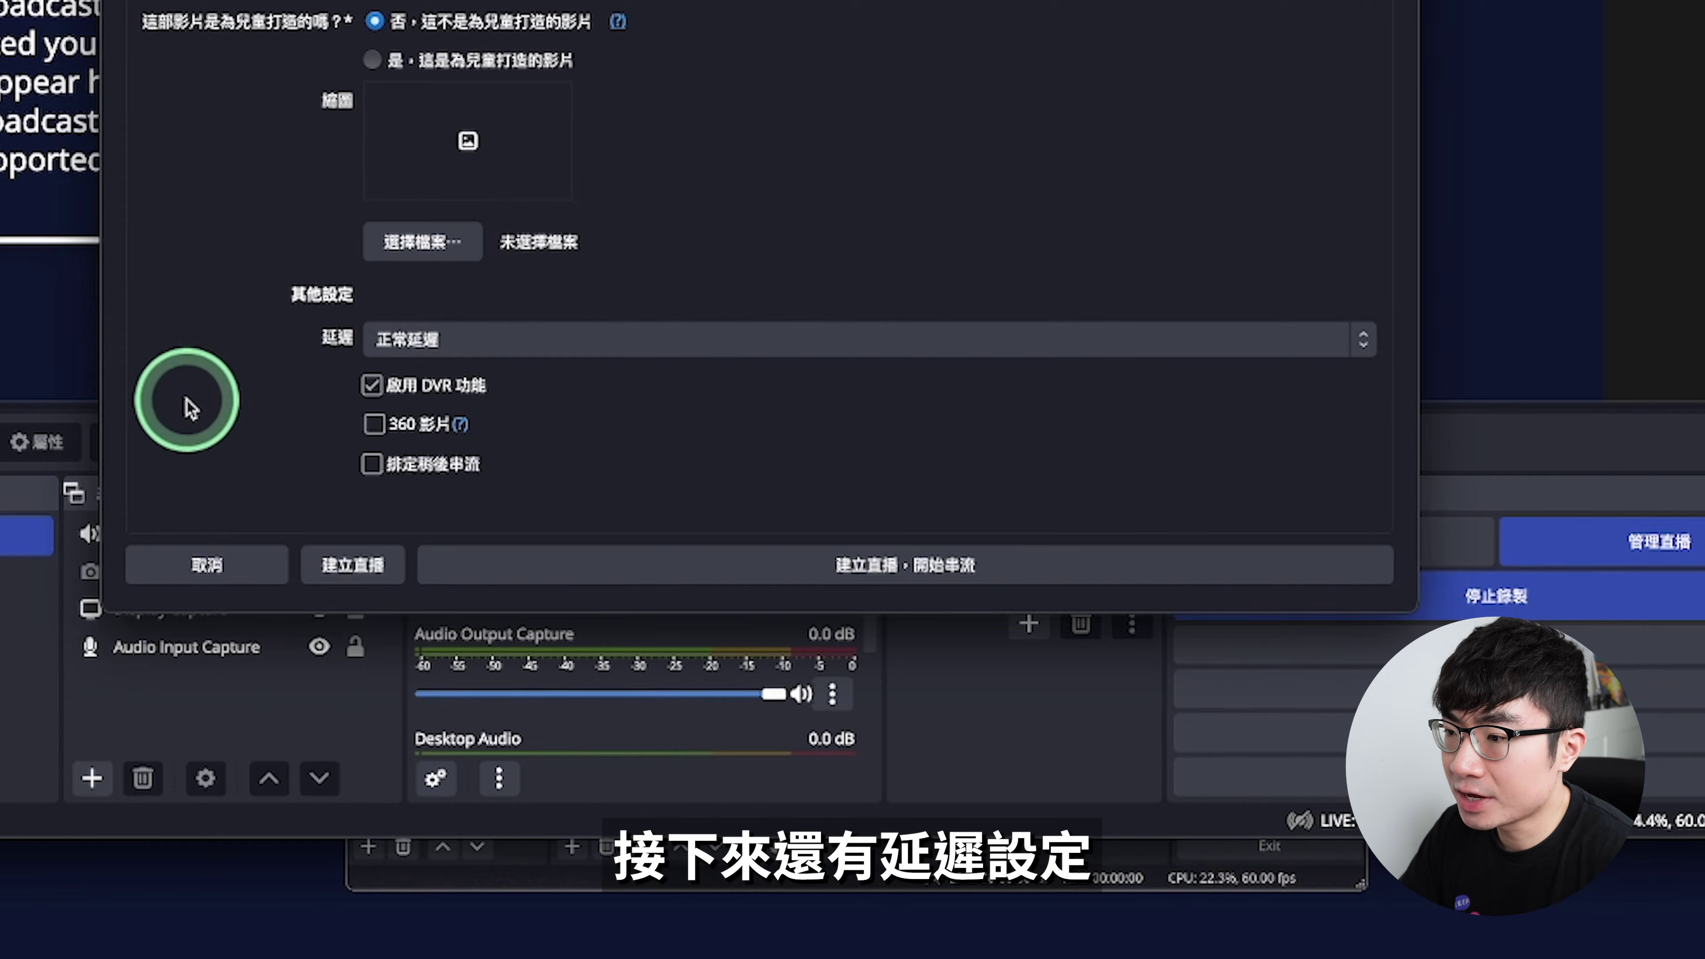
{"action": "left_click", "coordinate": [649, 698]}
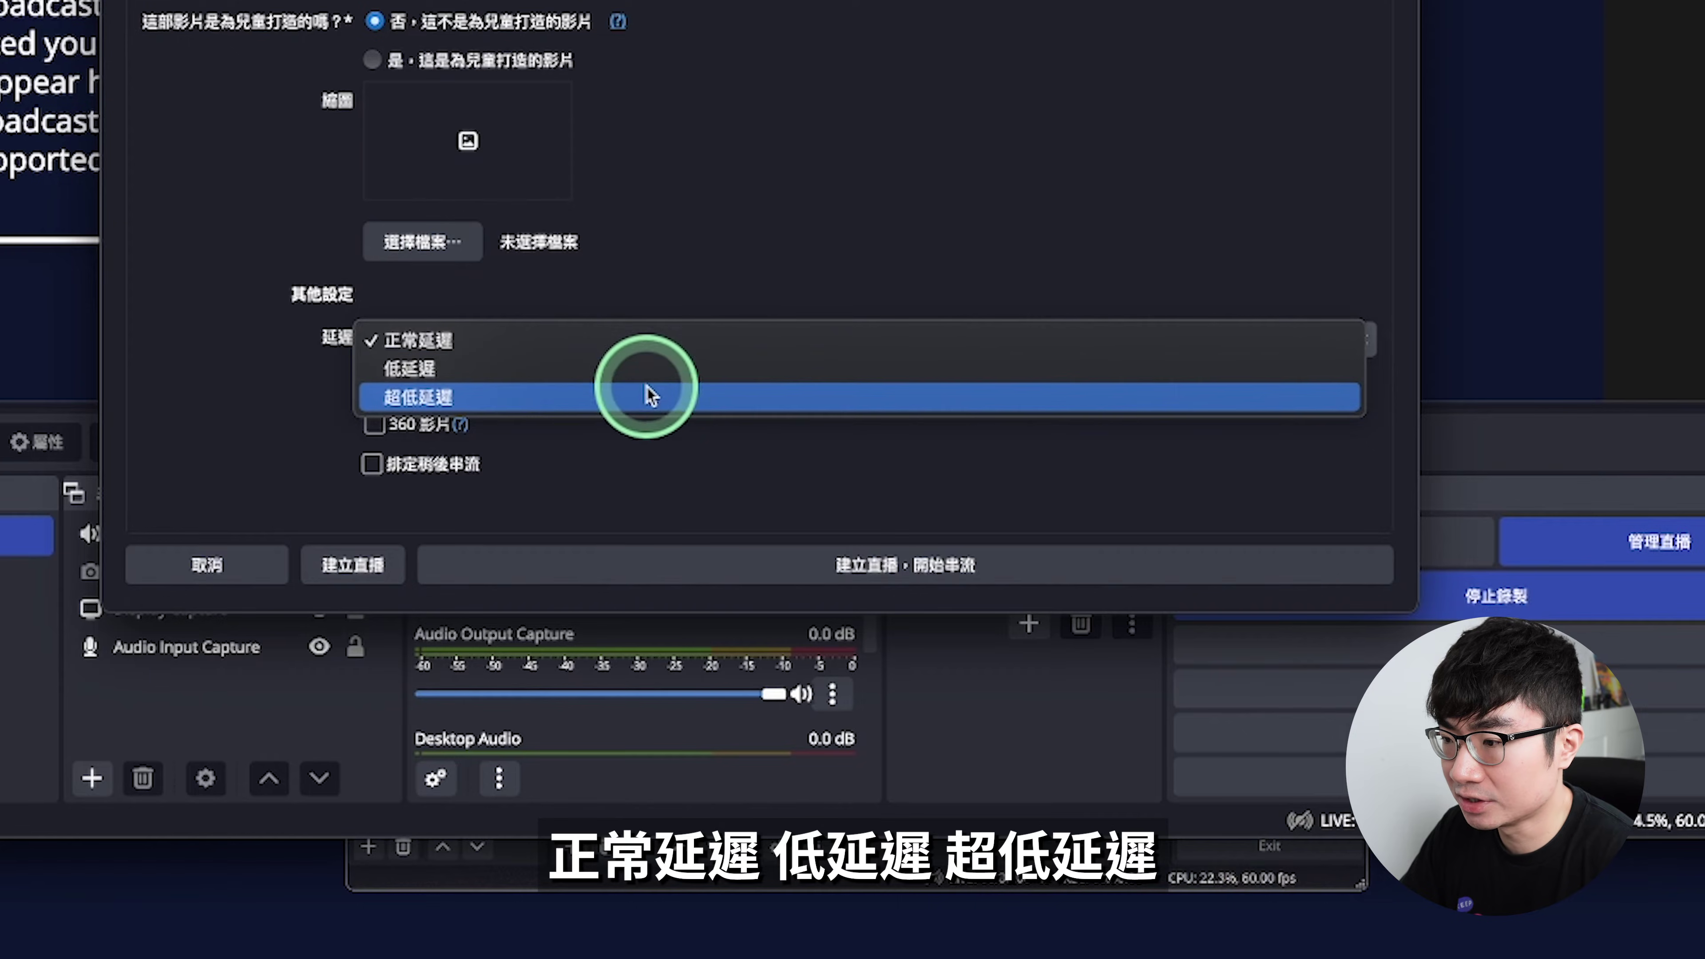
{"action": "left_click", "coordinate": [727, 429]}
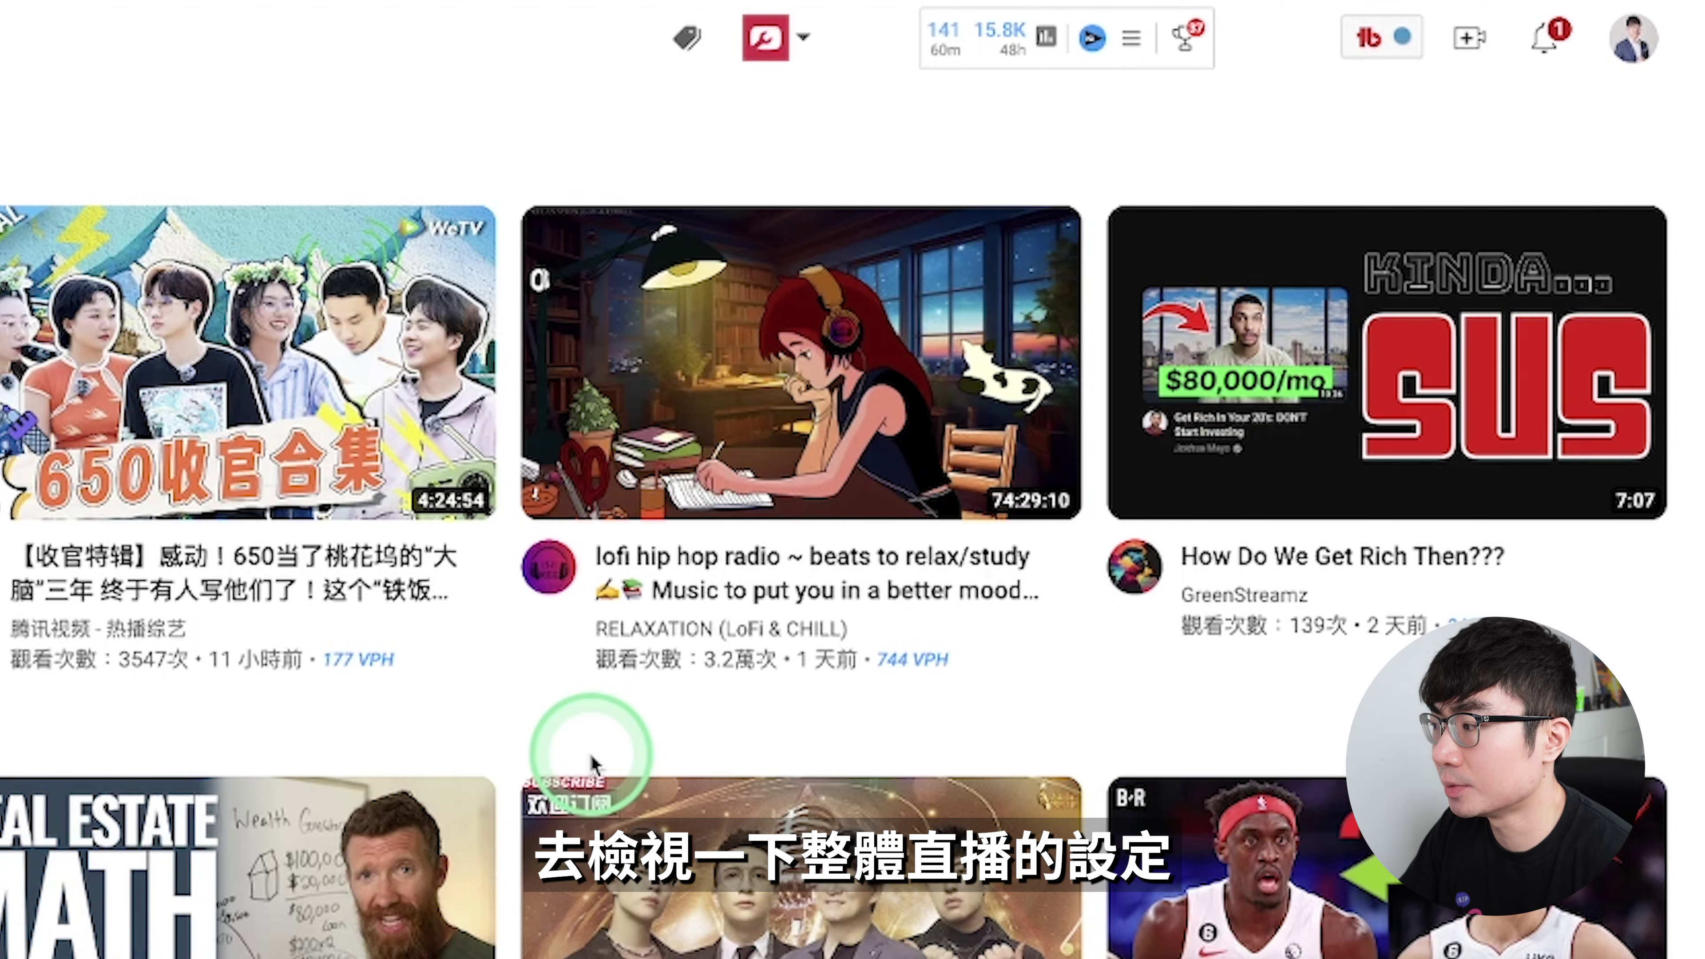
Switch to YouTube Studio in the browser and open the 我的直播 stream from the channel's live videos in the live control room
{"action": "mouse_move", "coordinate": [1503, 279]}
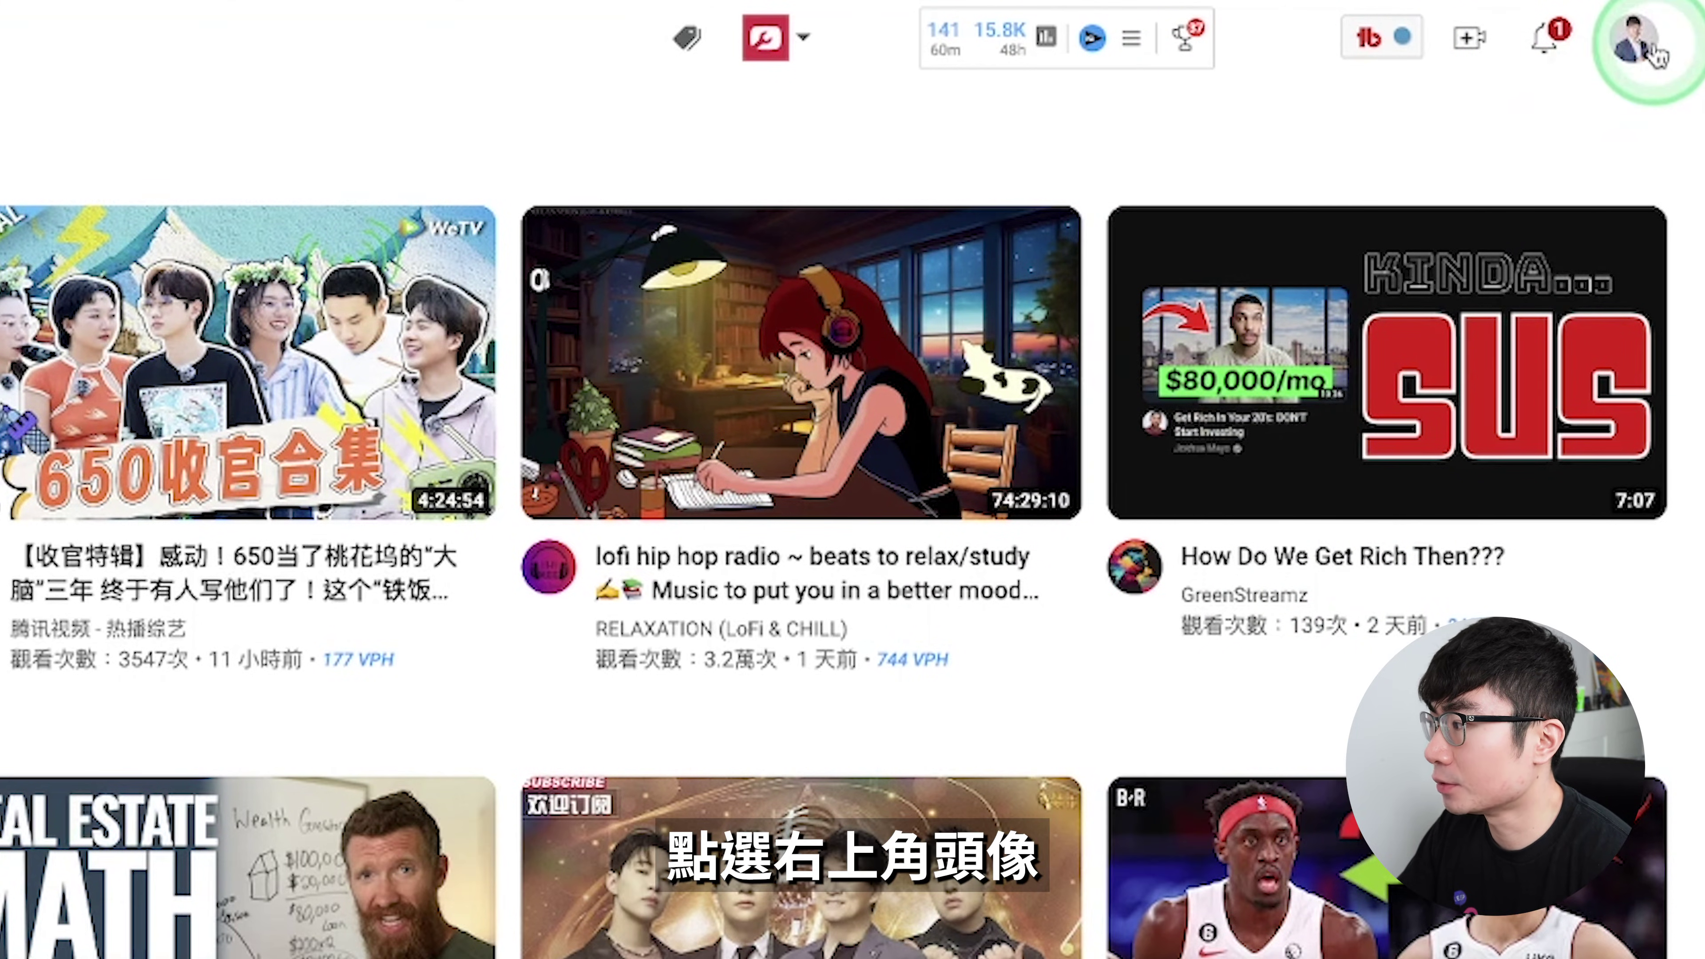
{"action": "left_click", "coordinate": [1653, 54]}
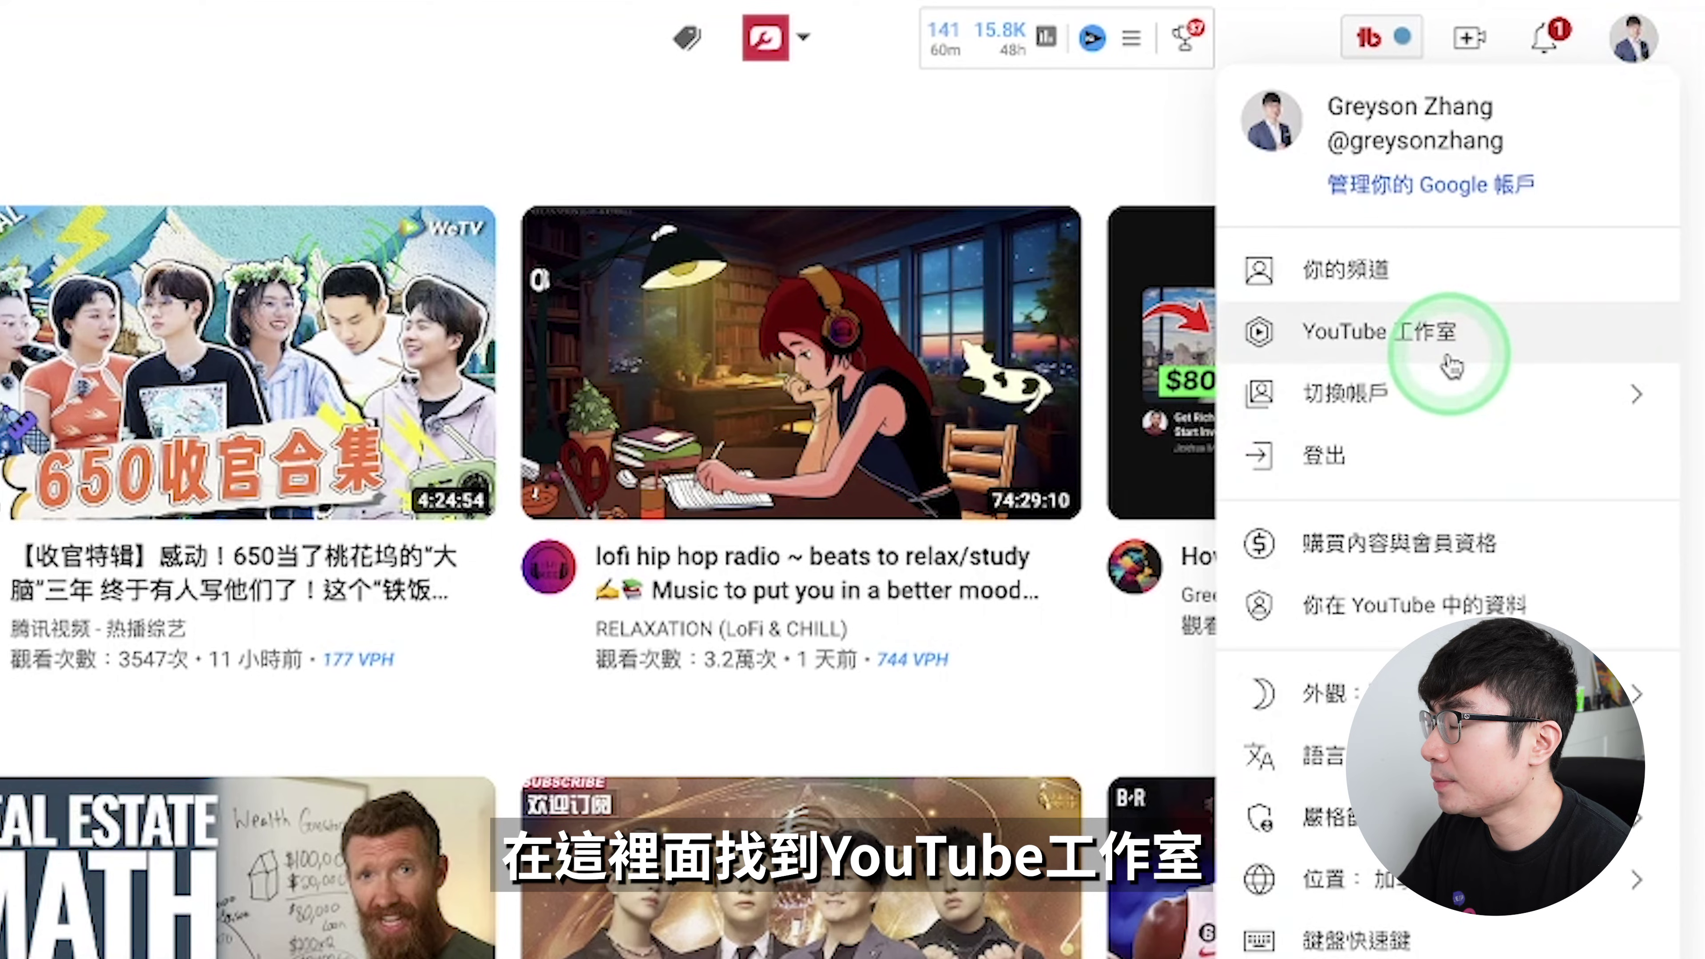
{"action": "left_click", "coordinate": [1489, 345]}
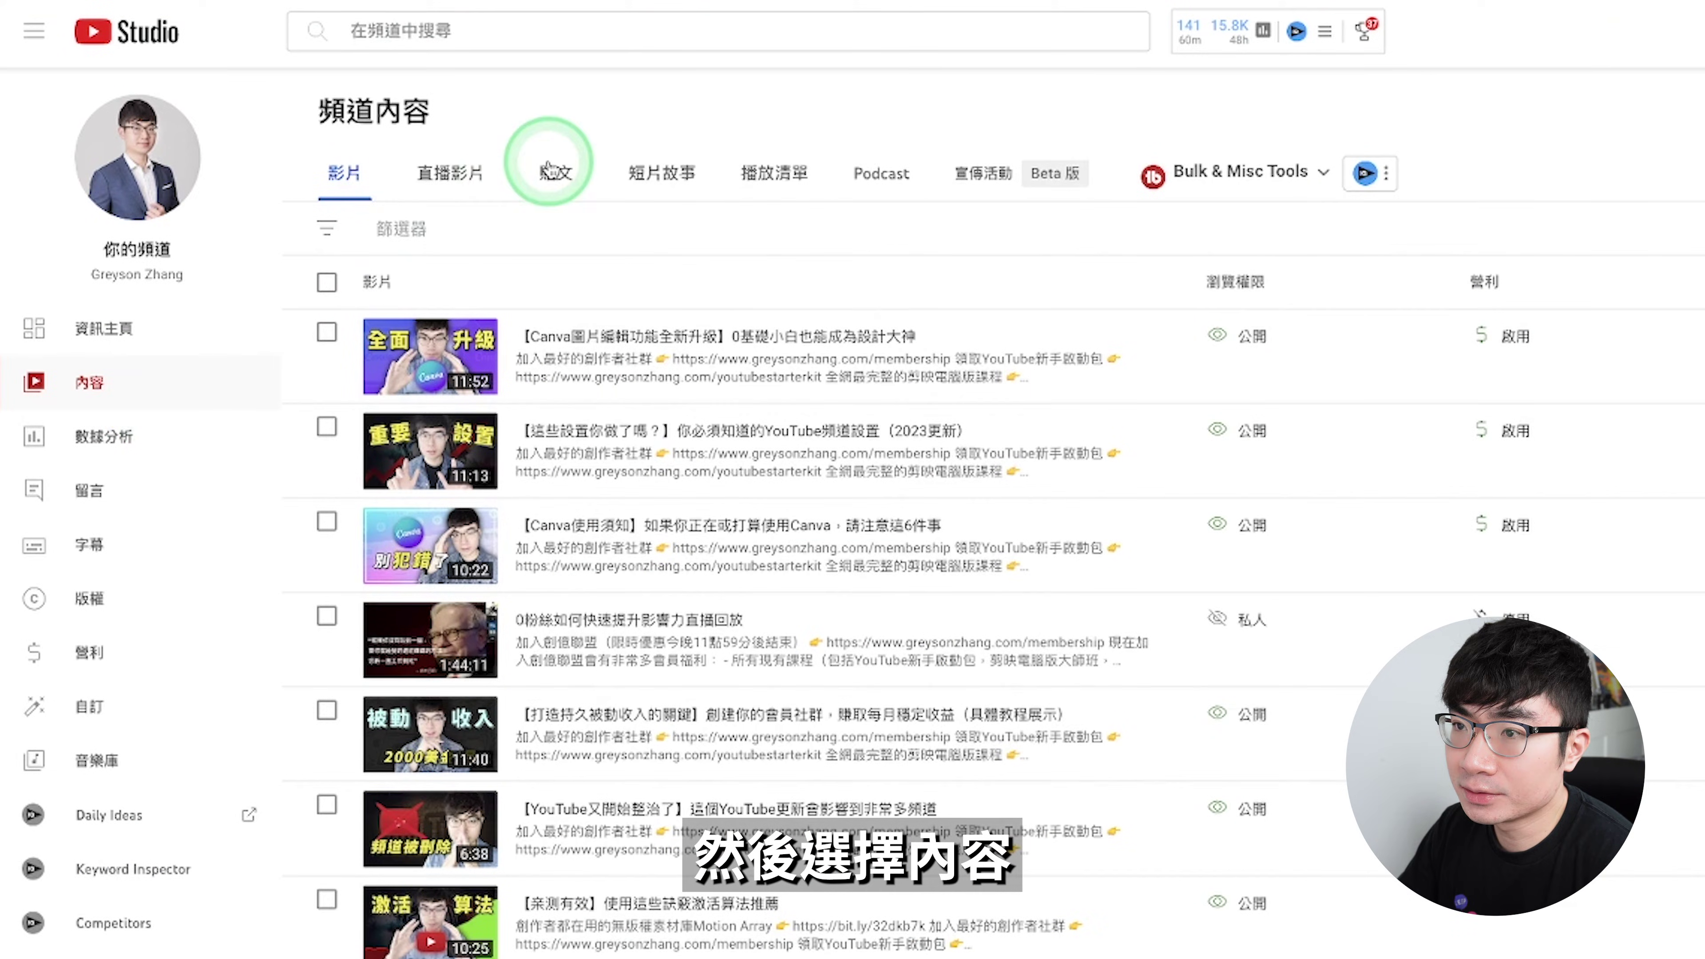
{"action": "left_click", "coordinate": [448, 185]}
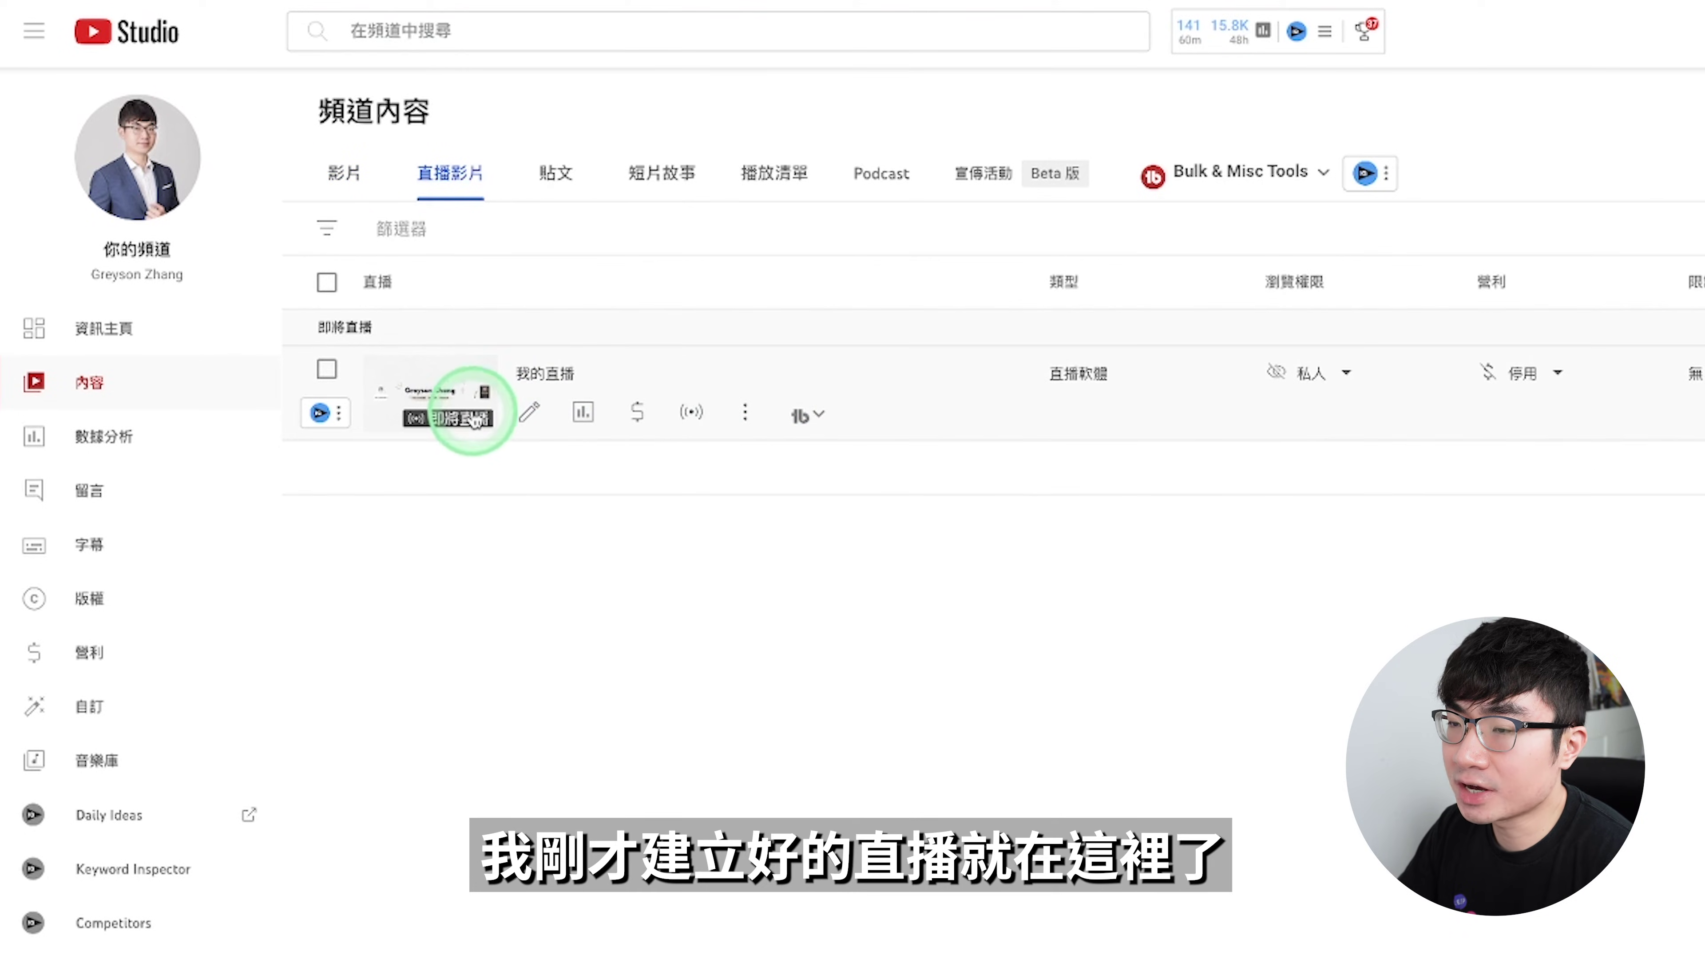
{"action": "left_click", "coordinate": [690, 416]}
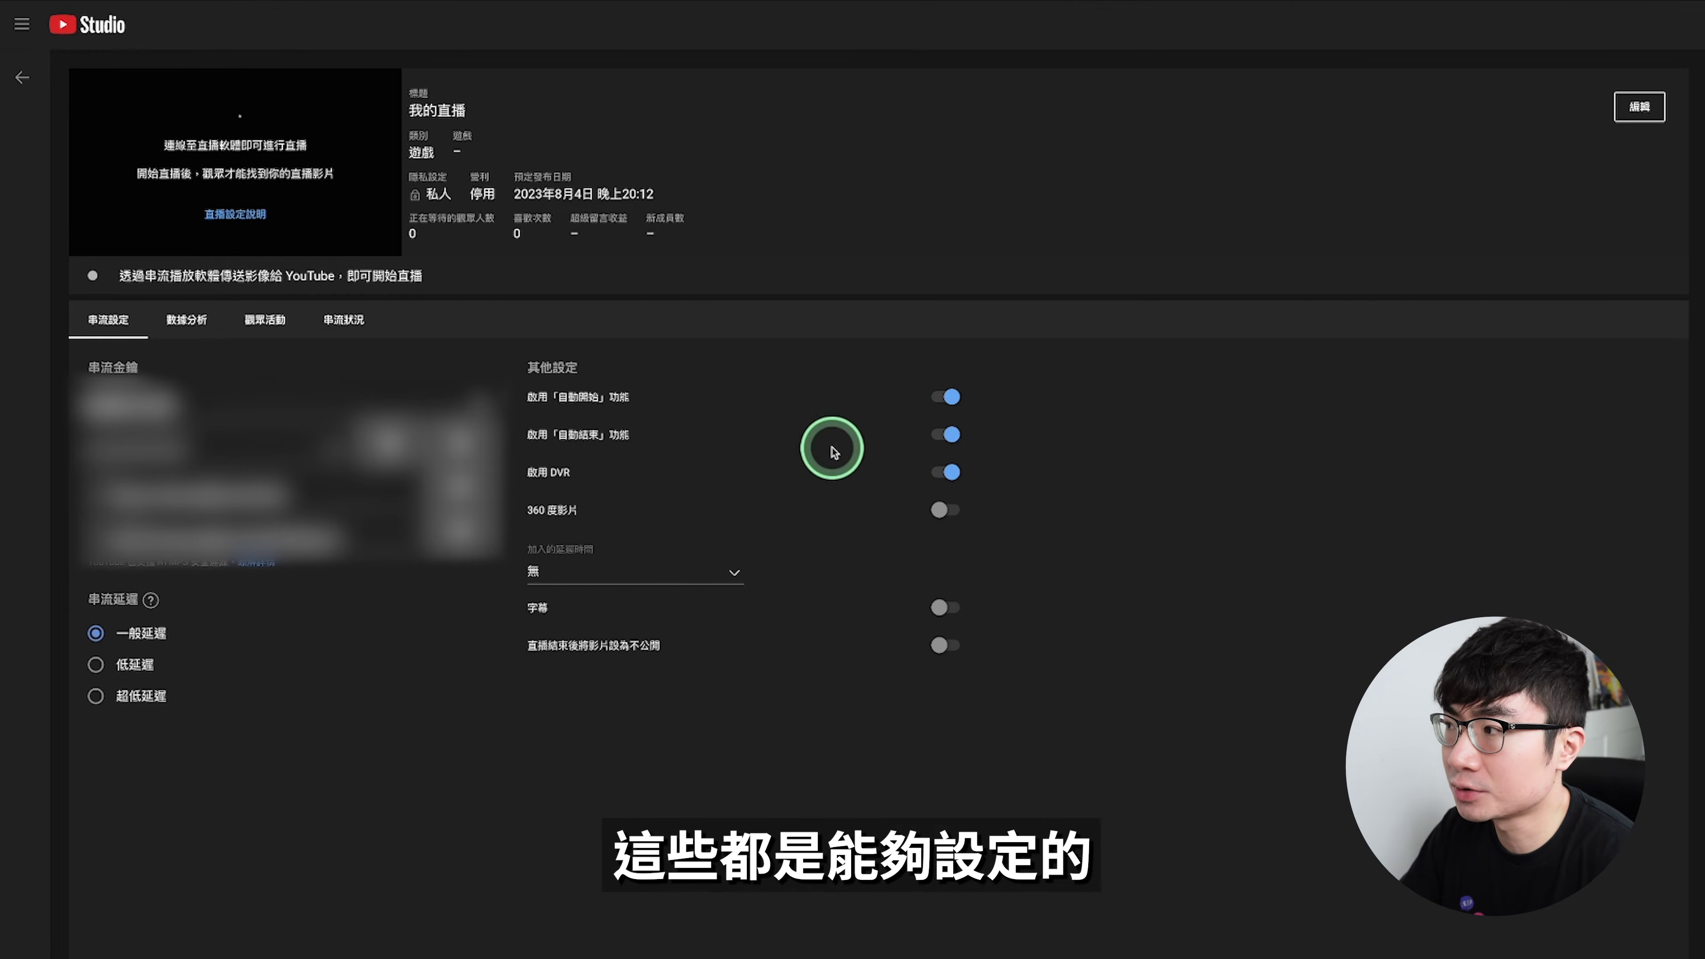
Look through the stream's analytics, audience activity and stream health views
{"action": "left_click", "coordinate": [187, 320]}
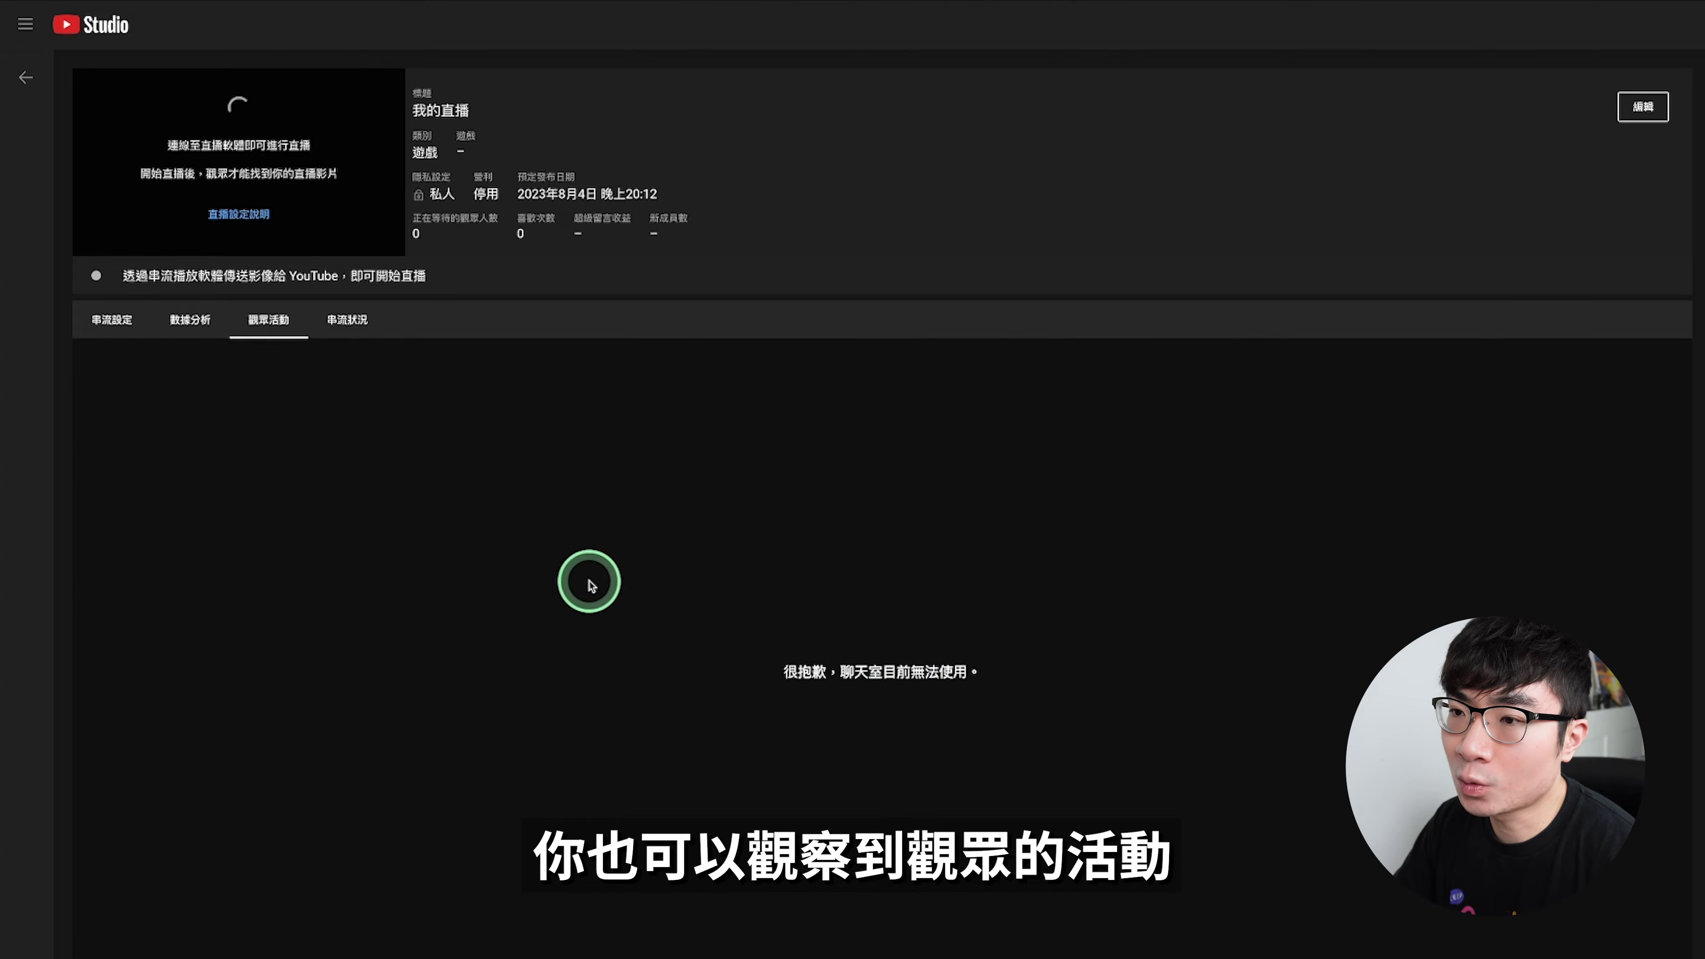
{"action": "left_click", "coordinate": [353, 329]}
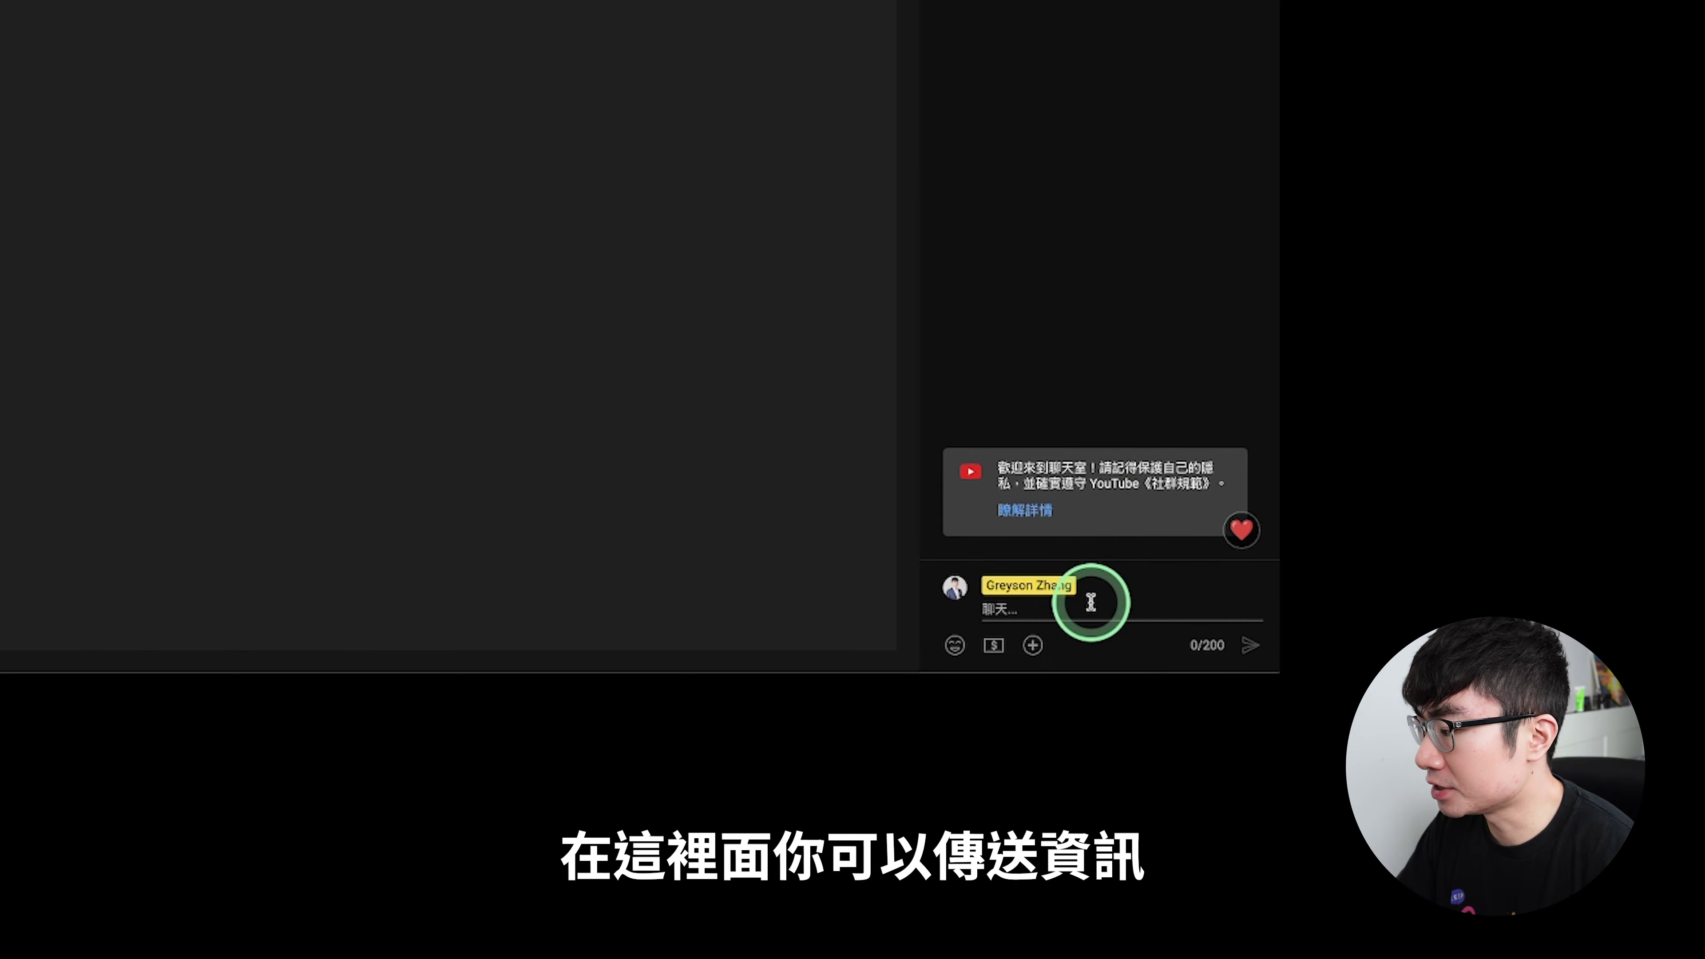
Browse the live chat's emoji choices and the options for interacting with the audience
{"action": "left_click", "coordinate": [953, 646]}
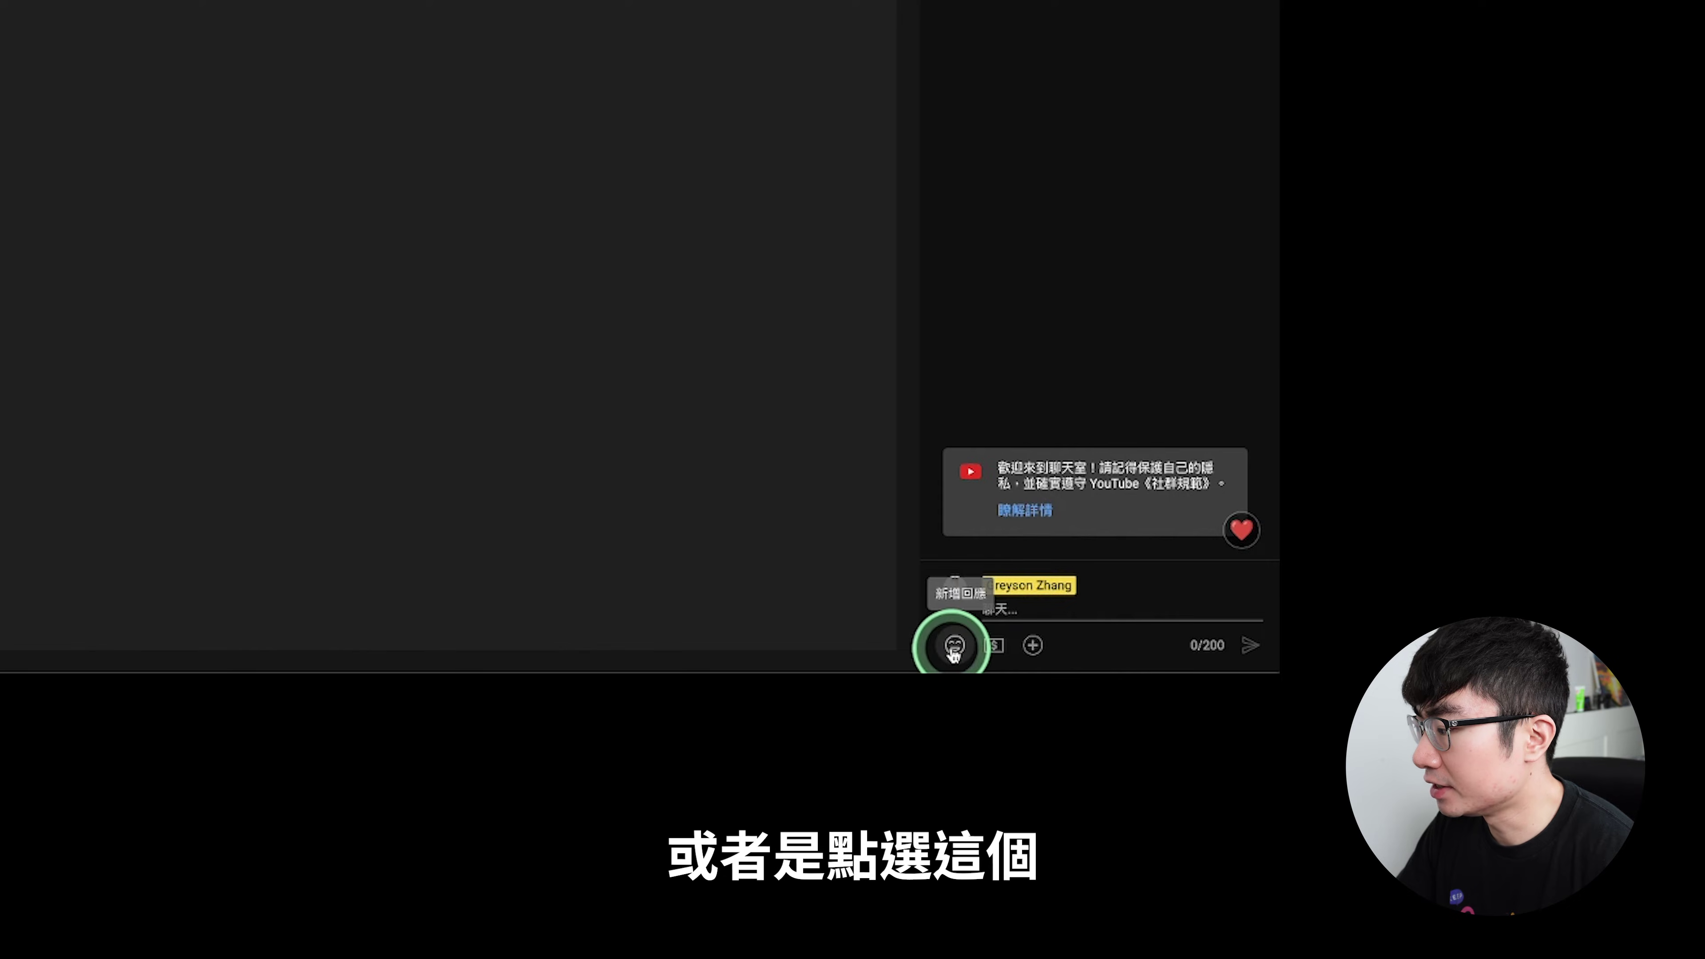
{"action": "scroll", "coordinate": [1134, 574], "scroll_direction": "down", "scroll_amount": 5}
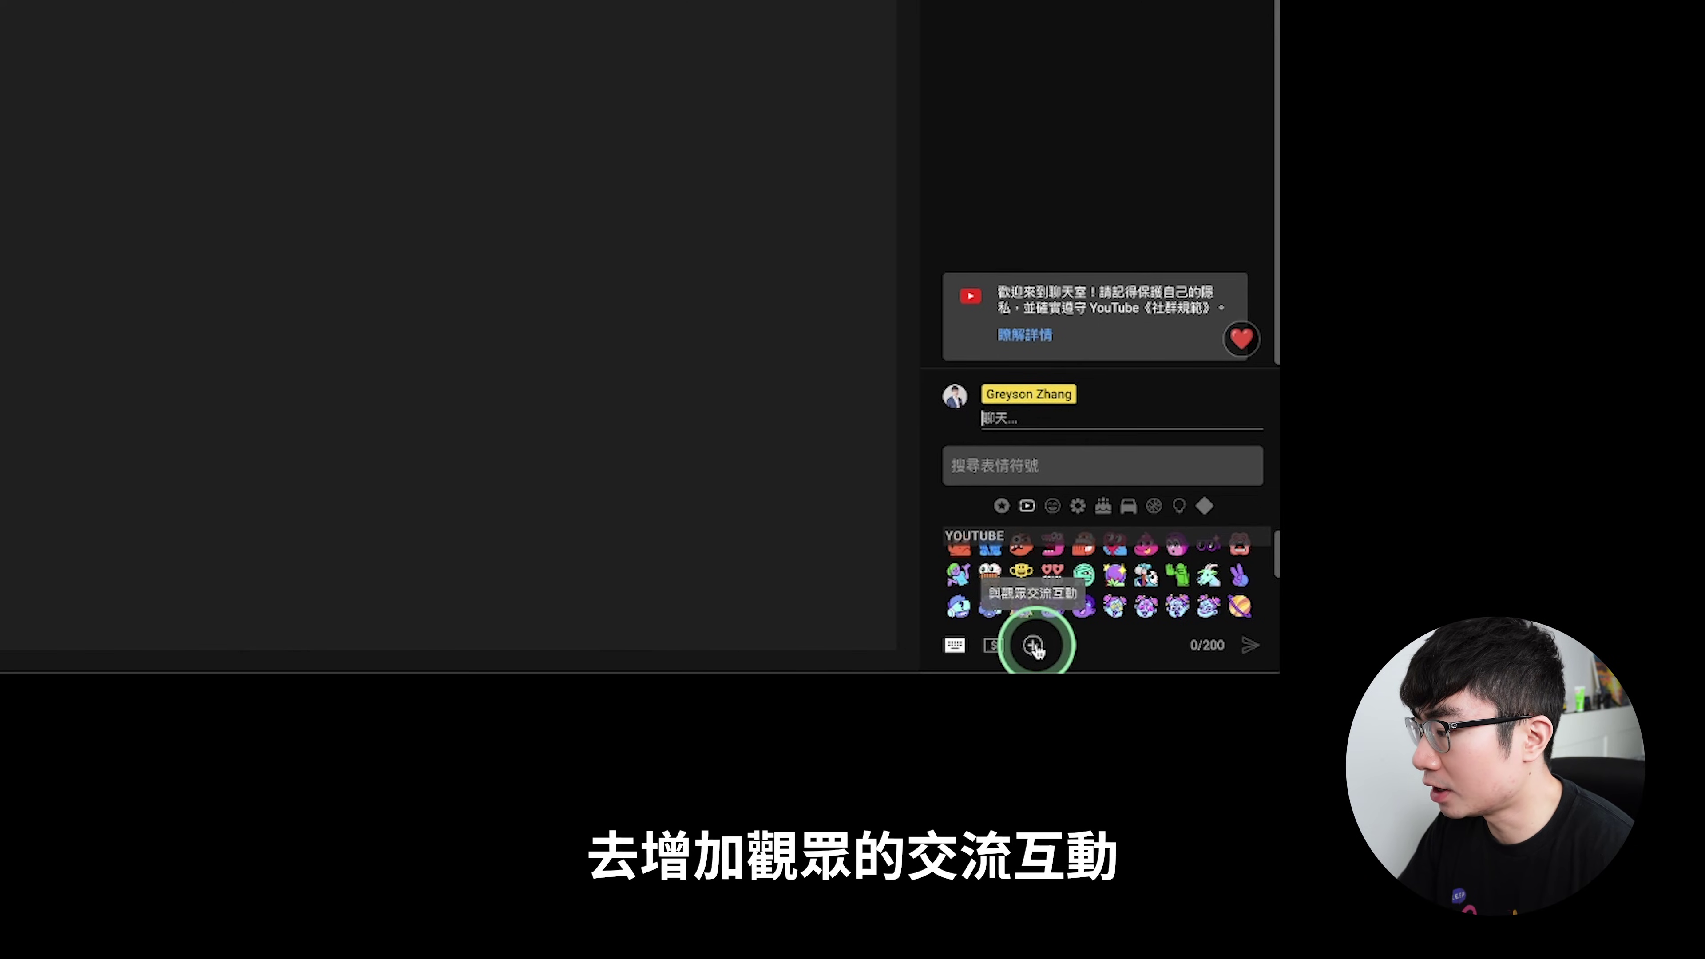
{"action": "left_click", "coordinate": [1035, 646]}
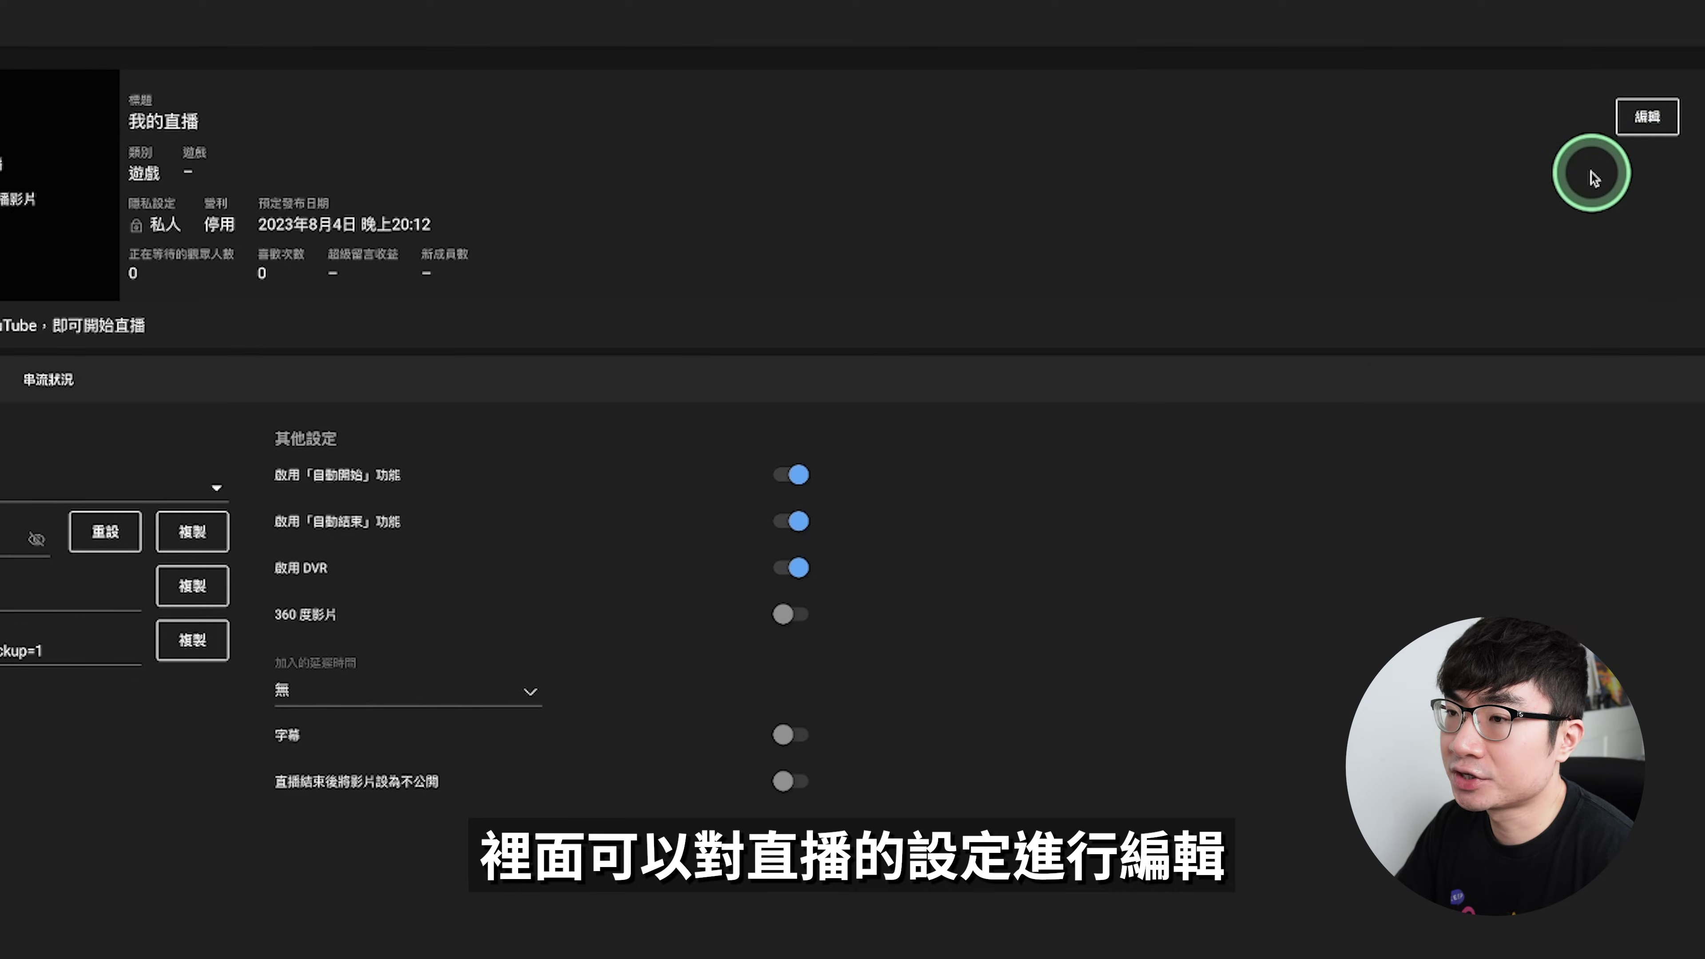
Open the stream's edit settings and review all the details, from title and schedule through audience, paid promotion and tags to comments
{"action": "left_click", "coordinate": [1642, 135]}
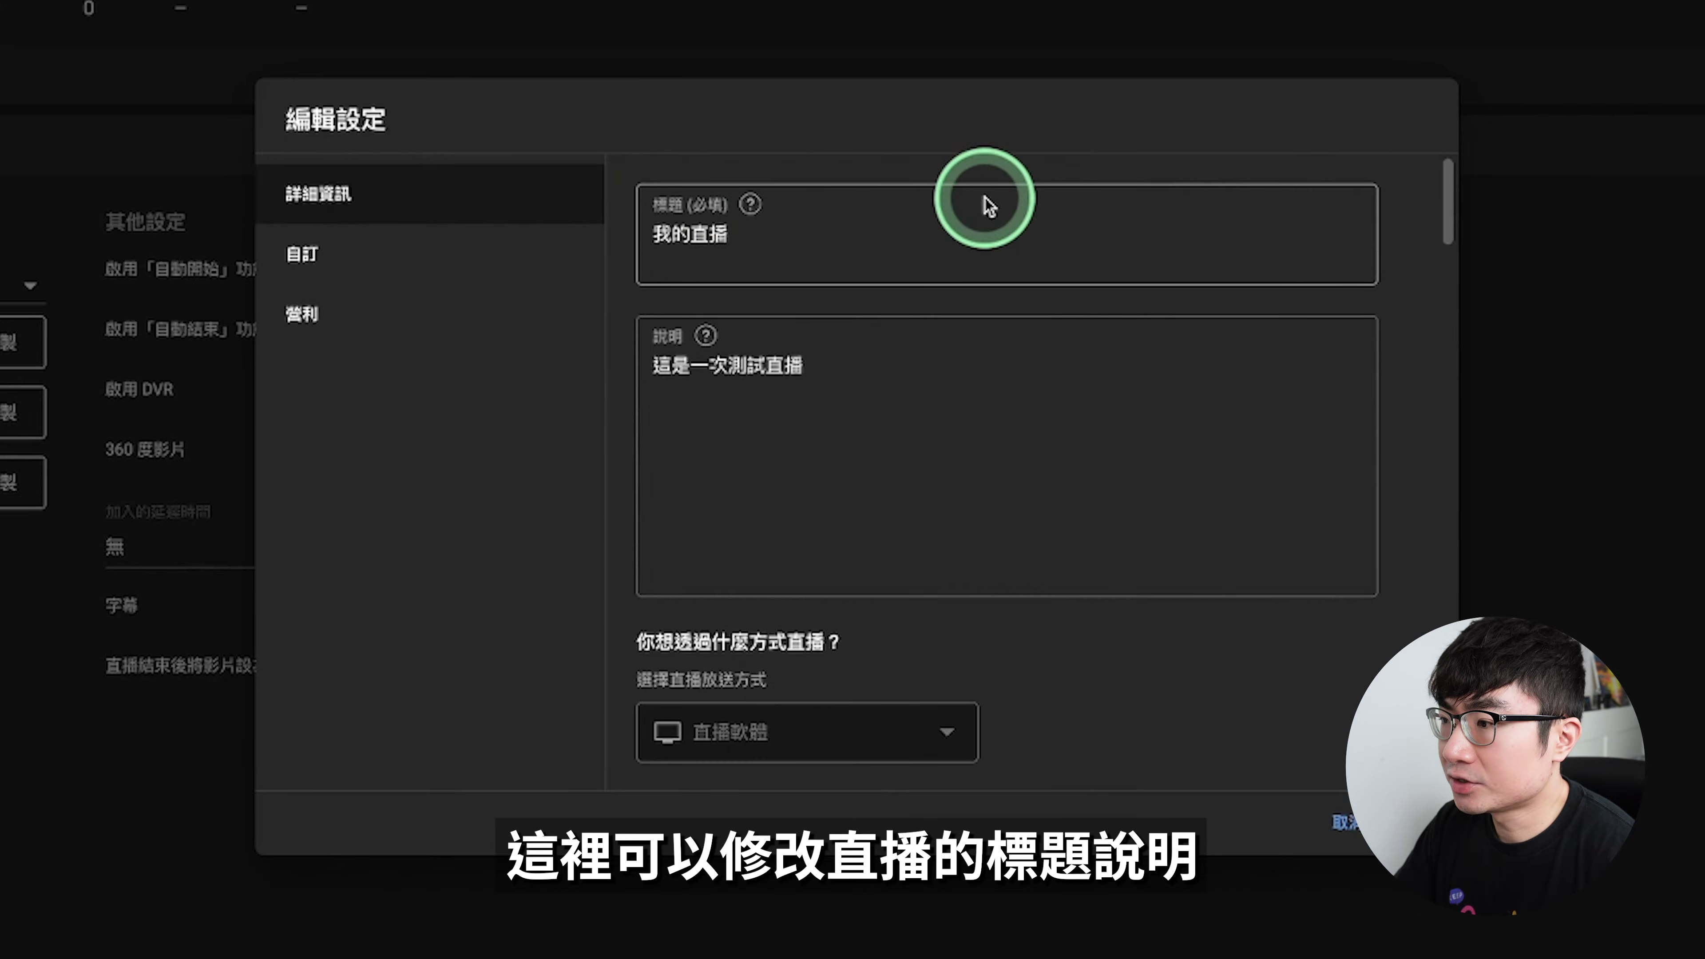
{"action": "scroll", "coordinate": [1141, 376], "scroll_direction": "down", "scroll_amount": 5}
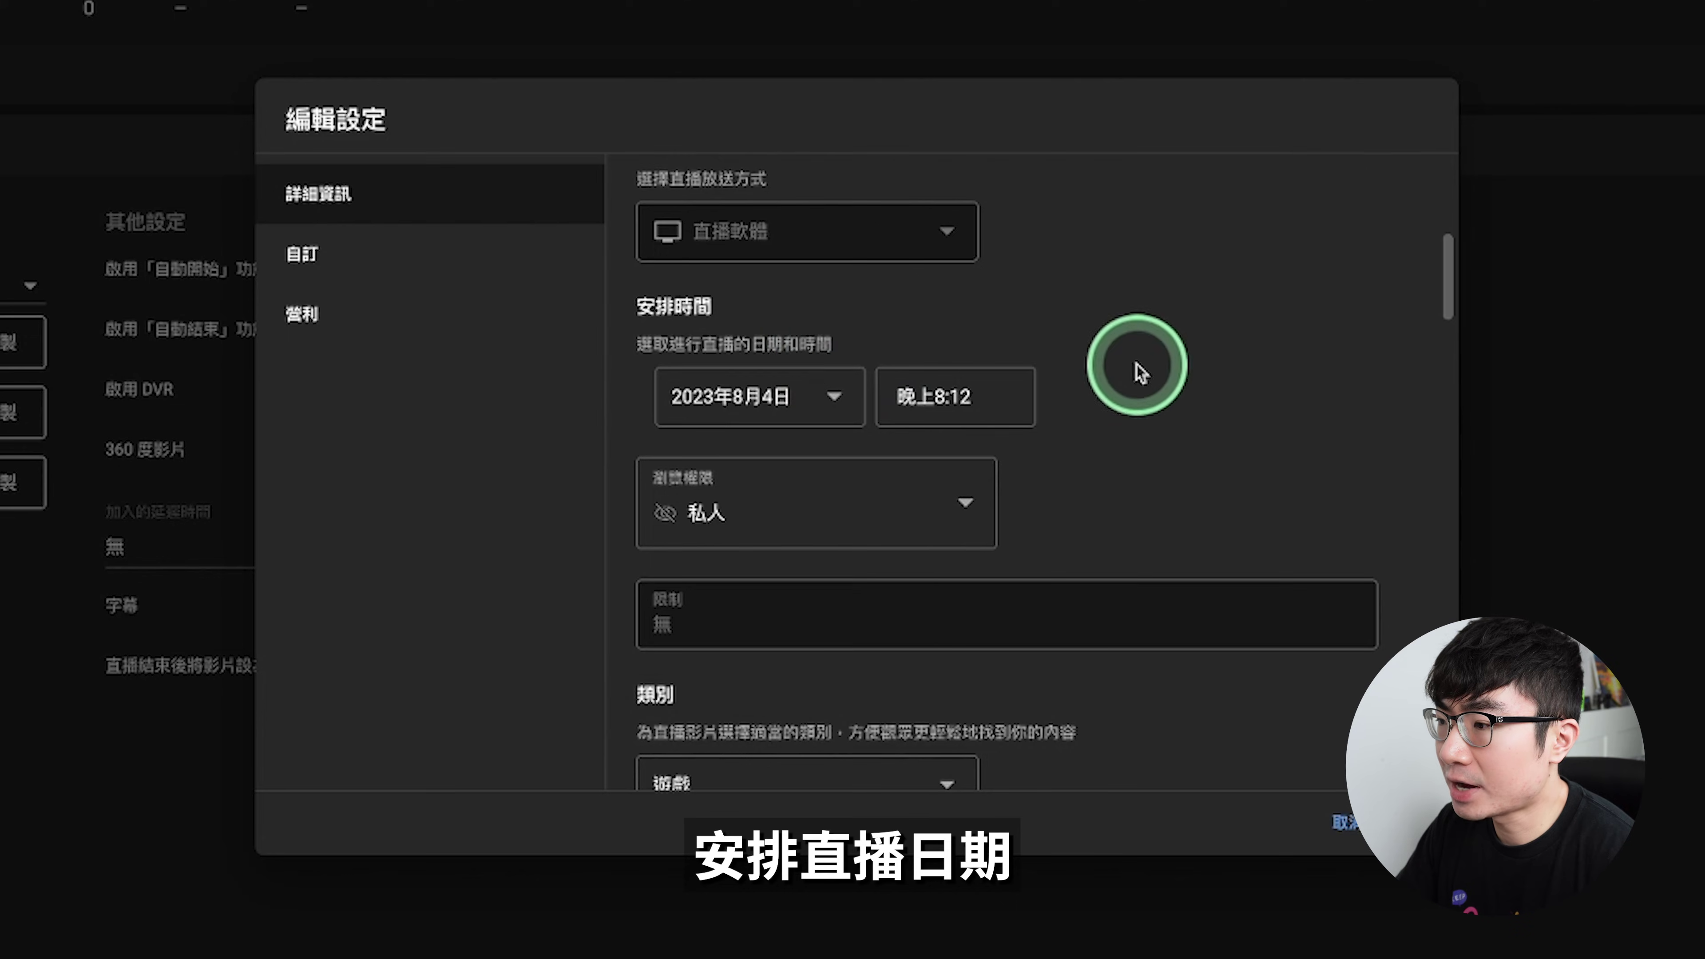
{"action": "scroll", "coordinate": [1168, 530], "scroll_direction": "down", "scroll_amount": 7}
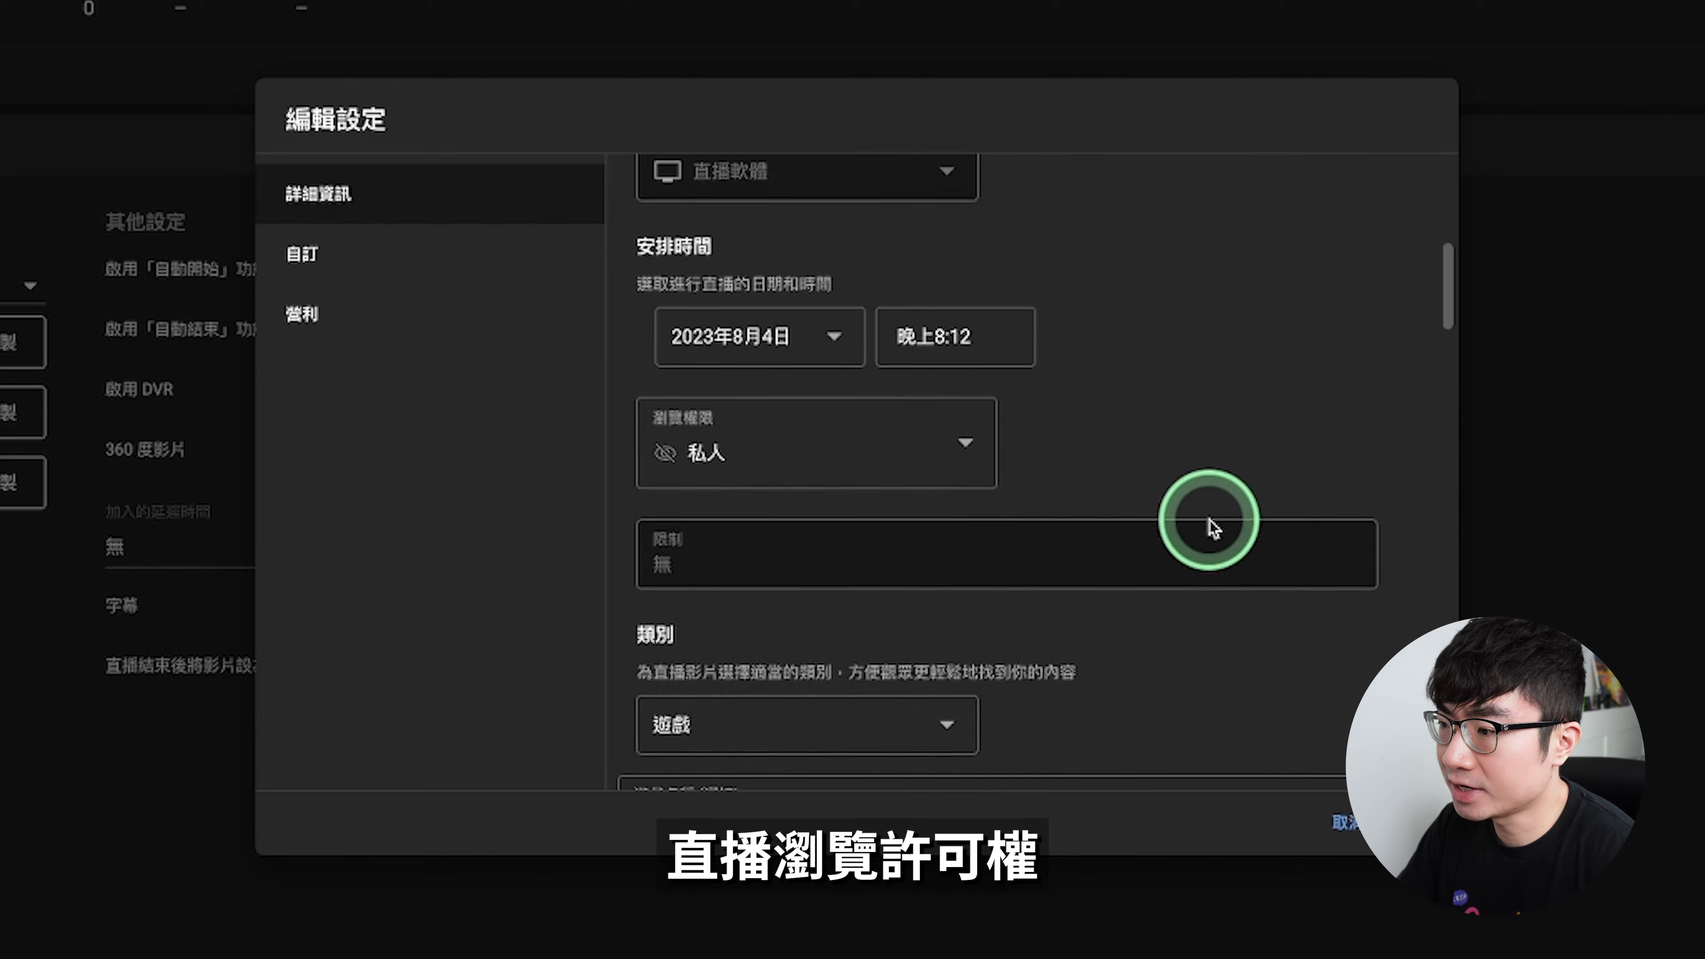
{"action": "scroll", "coordinate": [1027, 531], "scroll_direction": "down", "scroll_amount": 4}
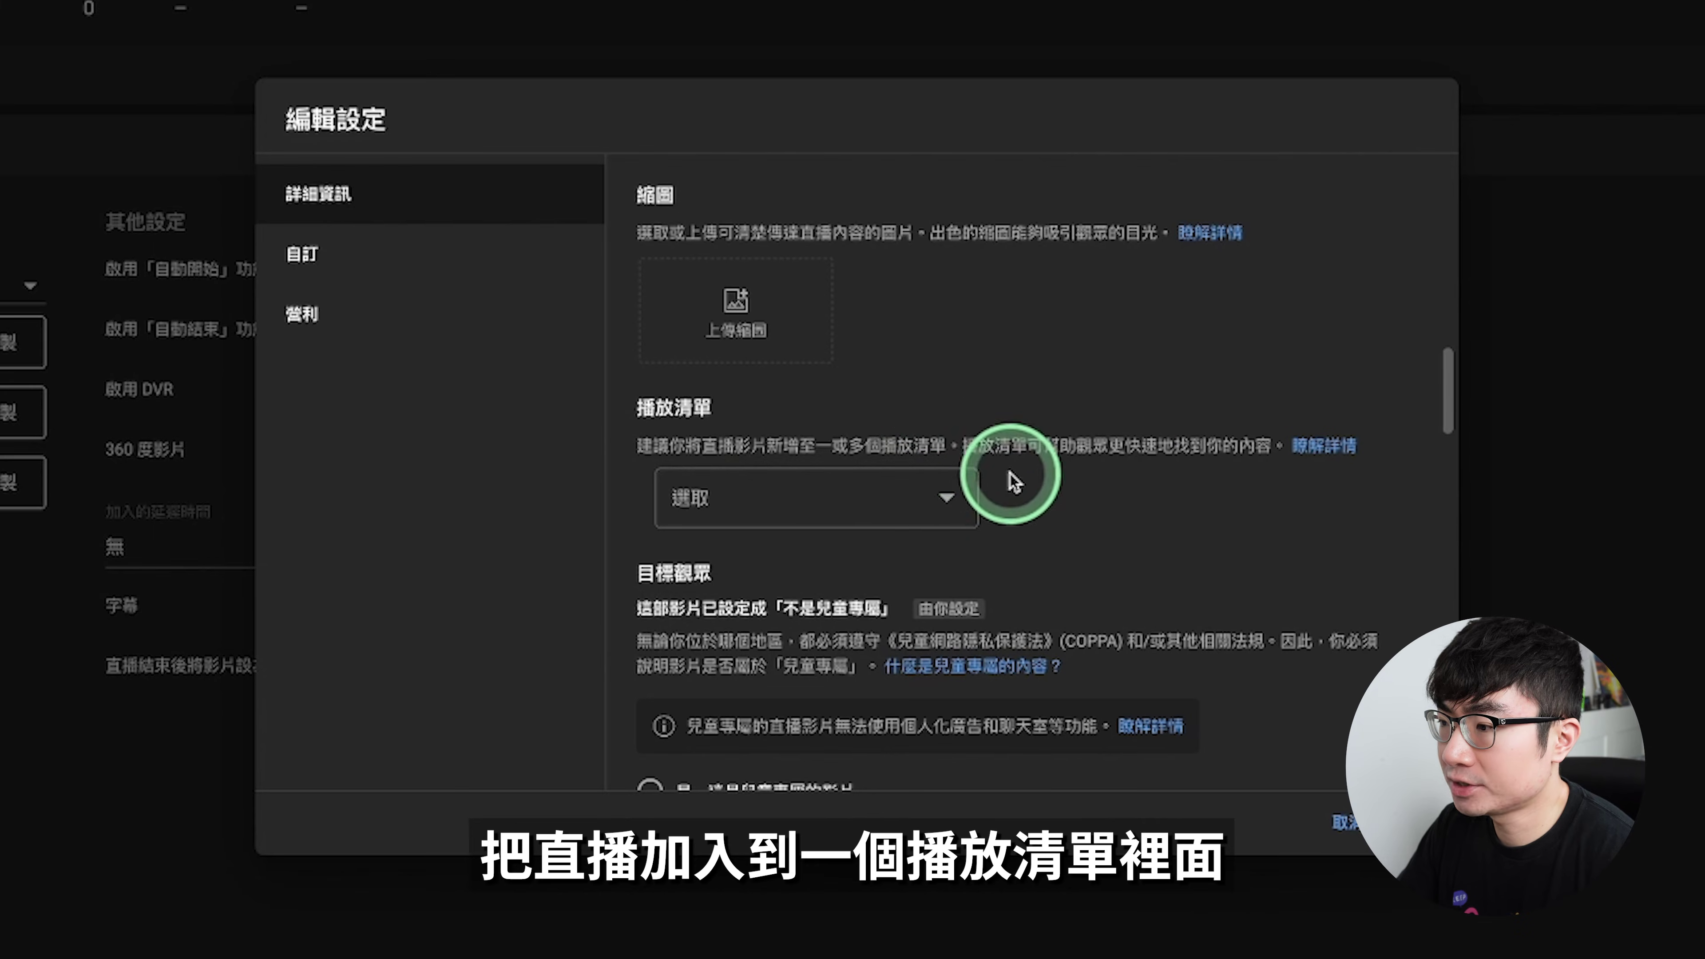
{"action": "scroll", "coordinate": [1324, 472], "scroll_direction": "down", "scroll_amount": 4}
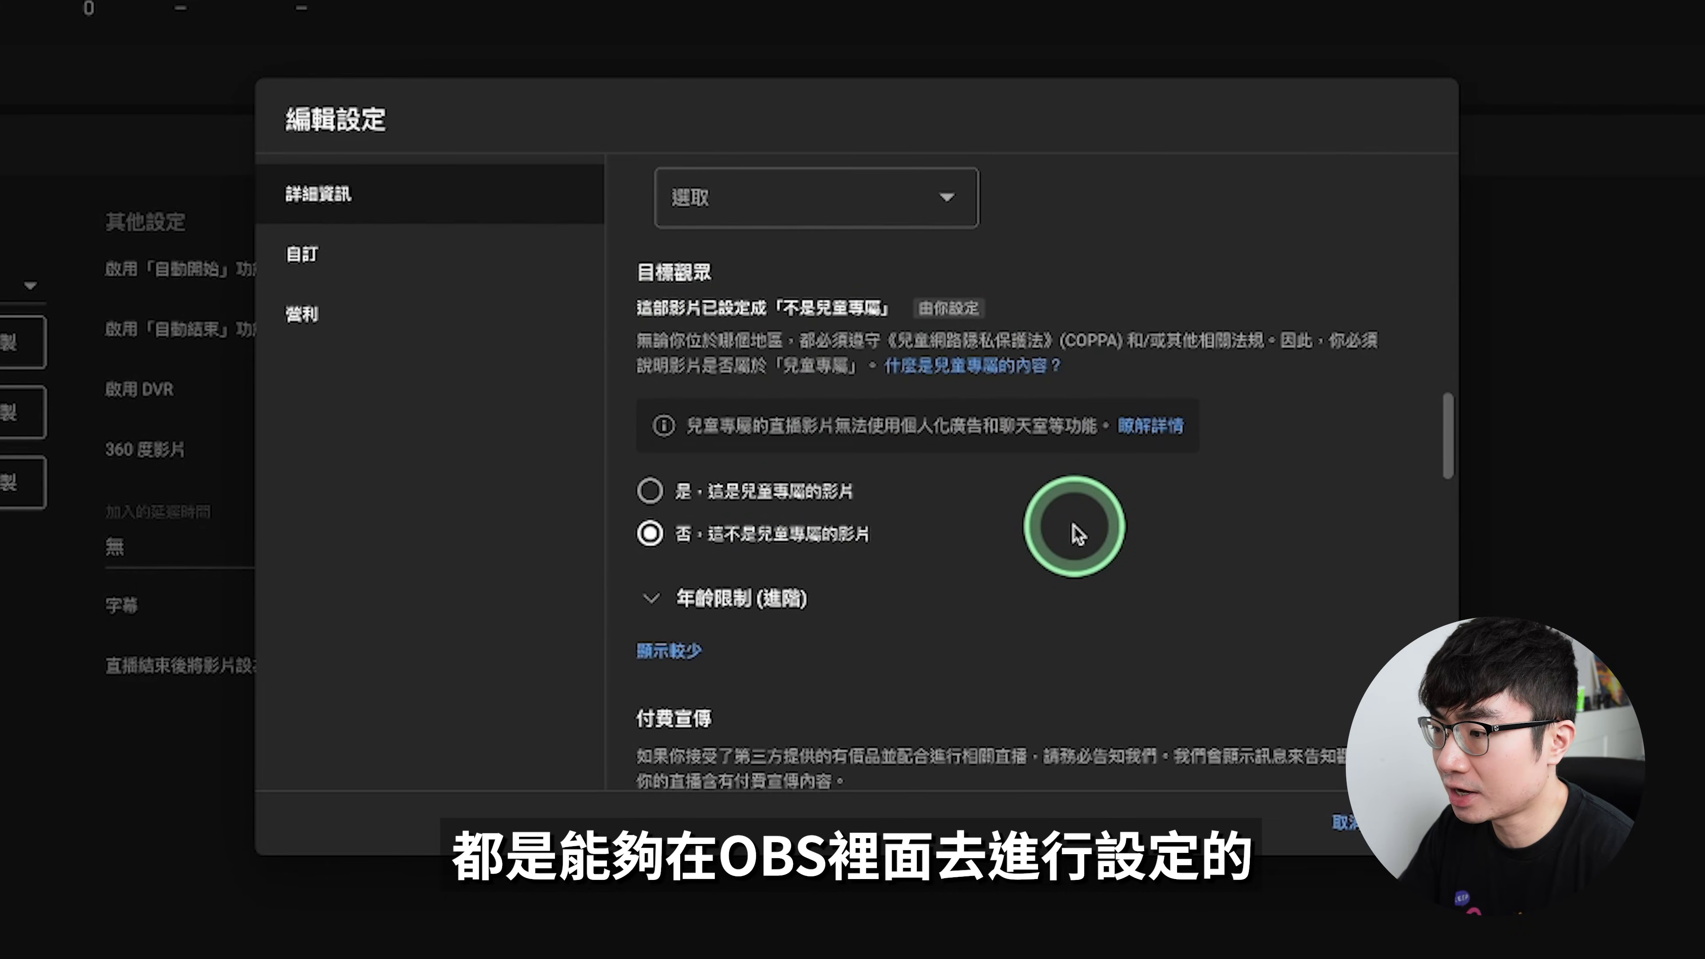
{"action": "scroll", "coordinate": [1077, 534], "scroll_direction": "down", "scroll_amount": 4}
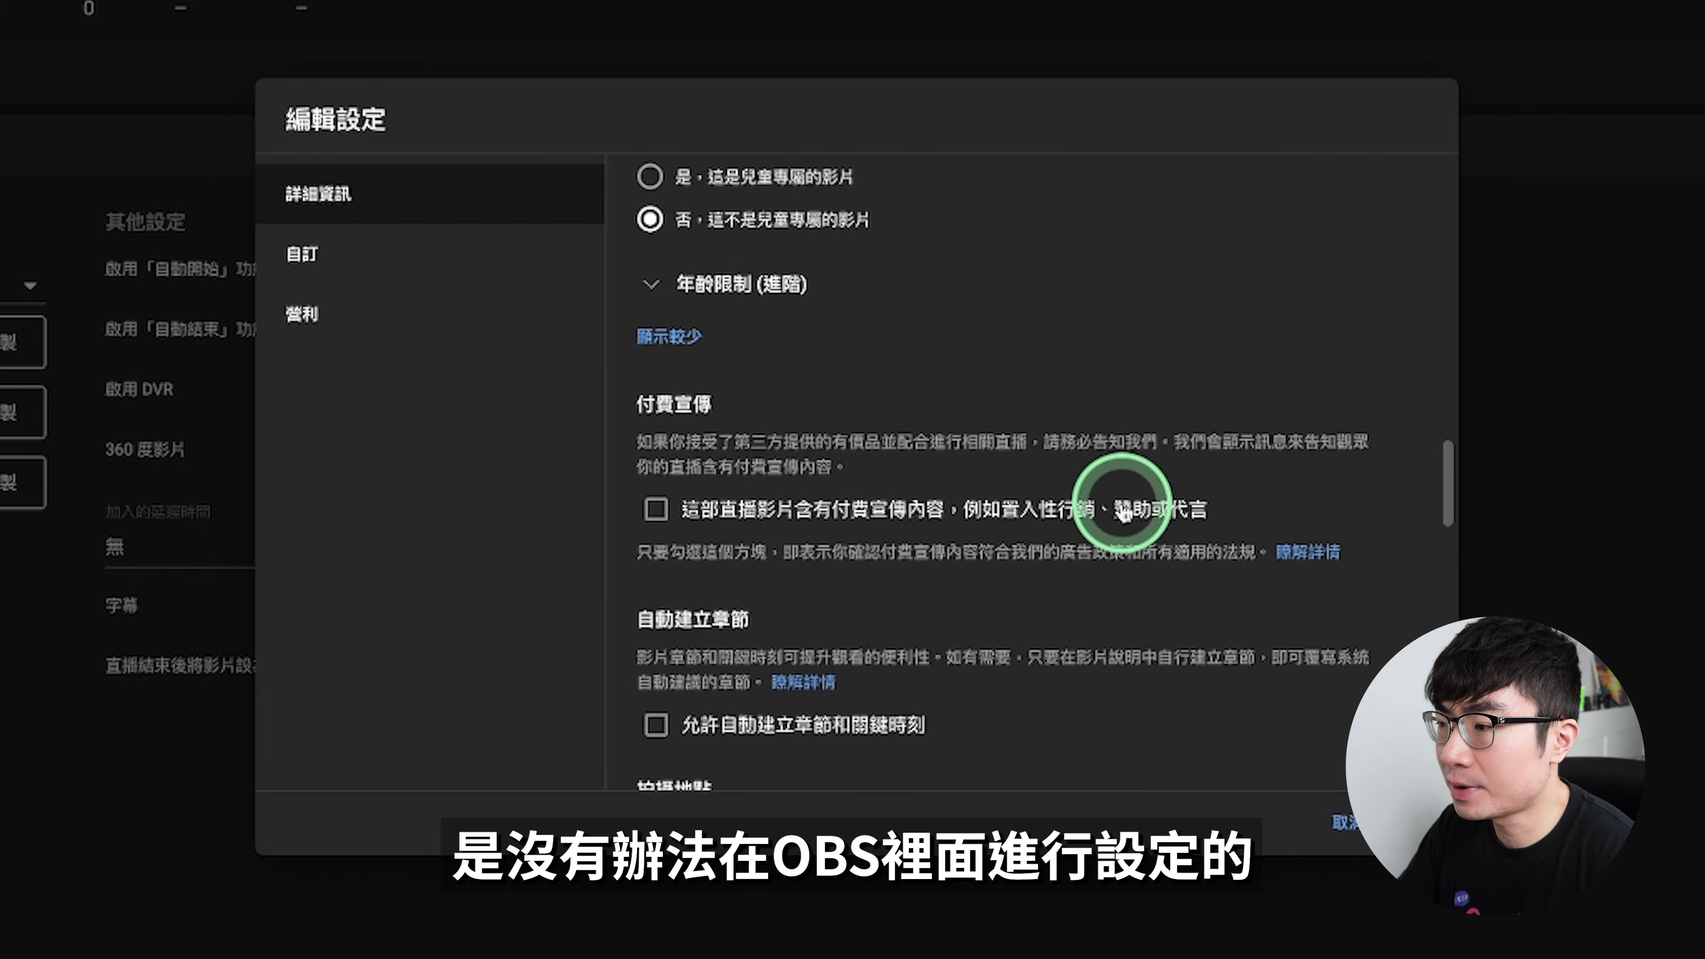
{"action": "scroll", "coordinate": [1114, 511], "scroll_direction": "down", "scroll_amount": 2}
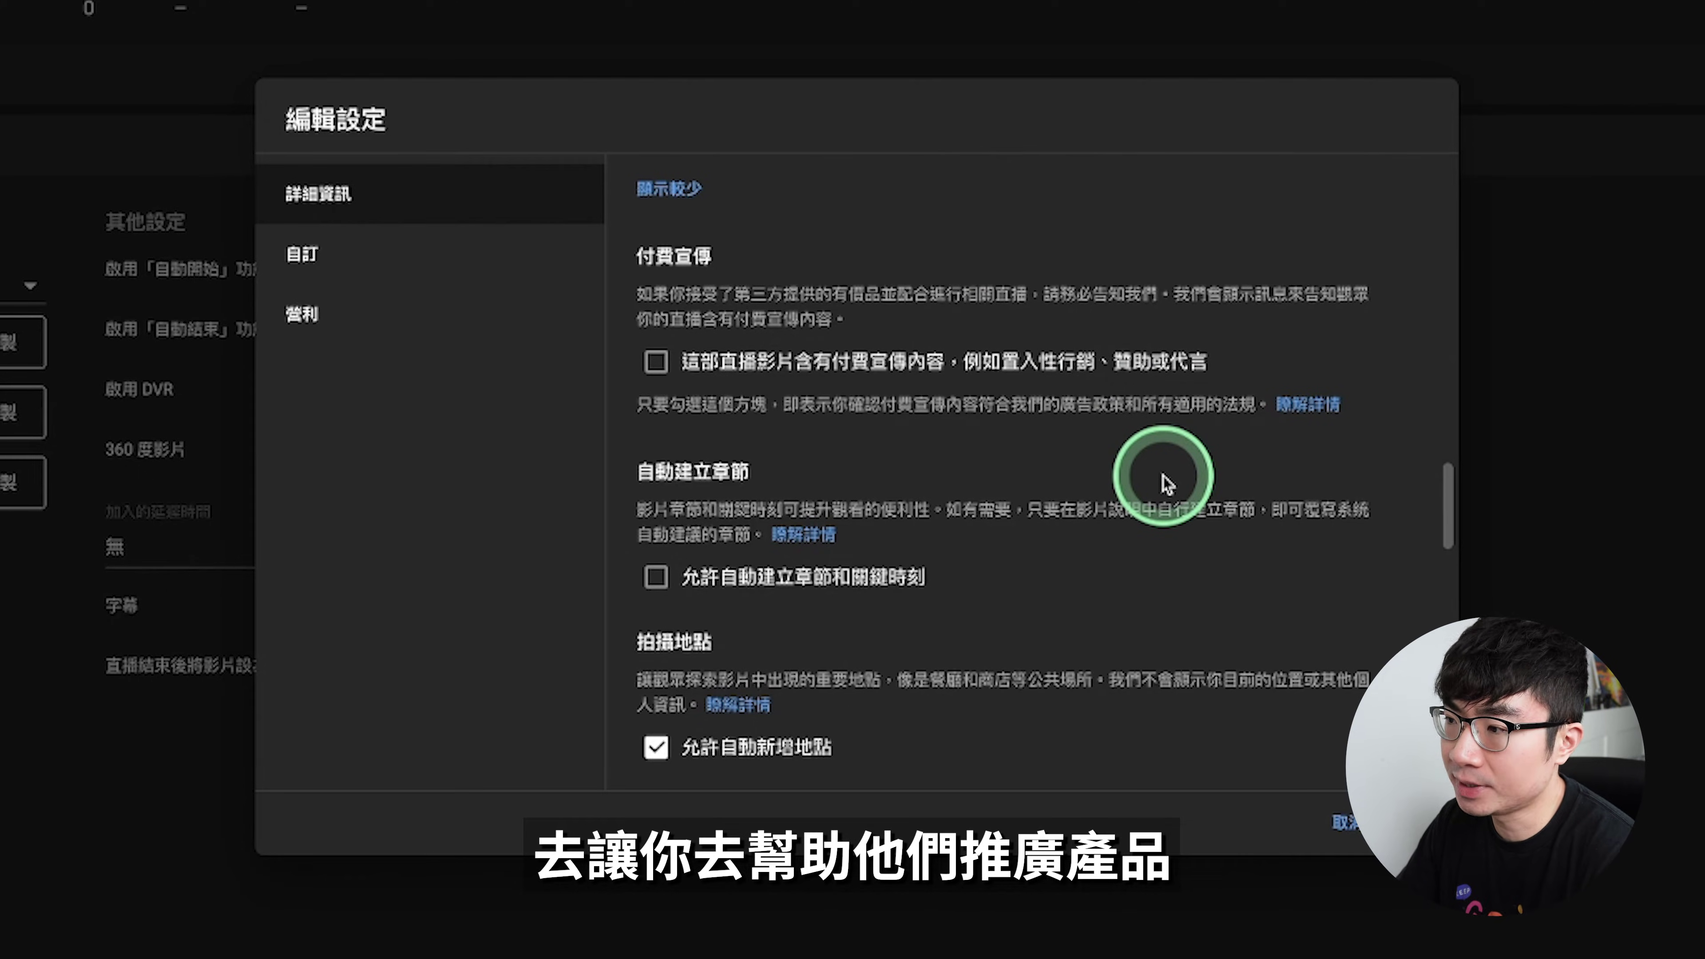
{"action": "scroll", "coordinate": [940, 530], "scroll_direction": "down", "scroll_amount": 3}
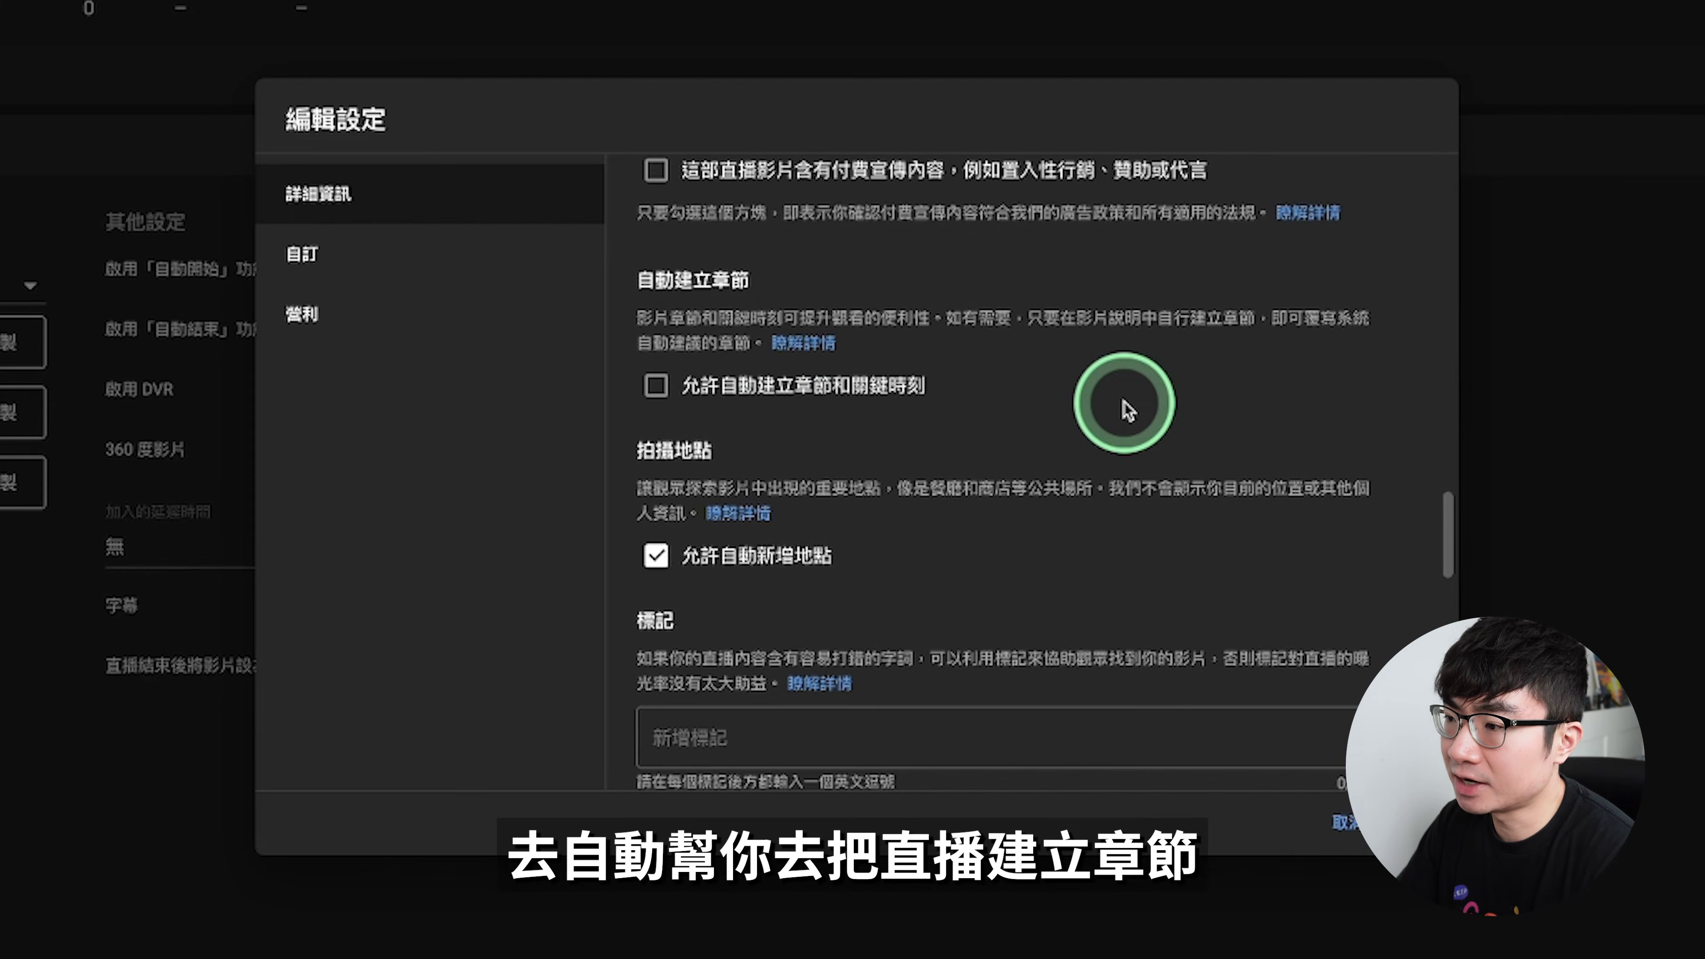
{"action": "scroll", "coordinate": [1128, 410], "scroll_direction": "down", "scroll_amount": 5}
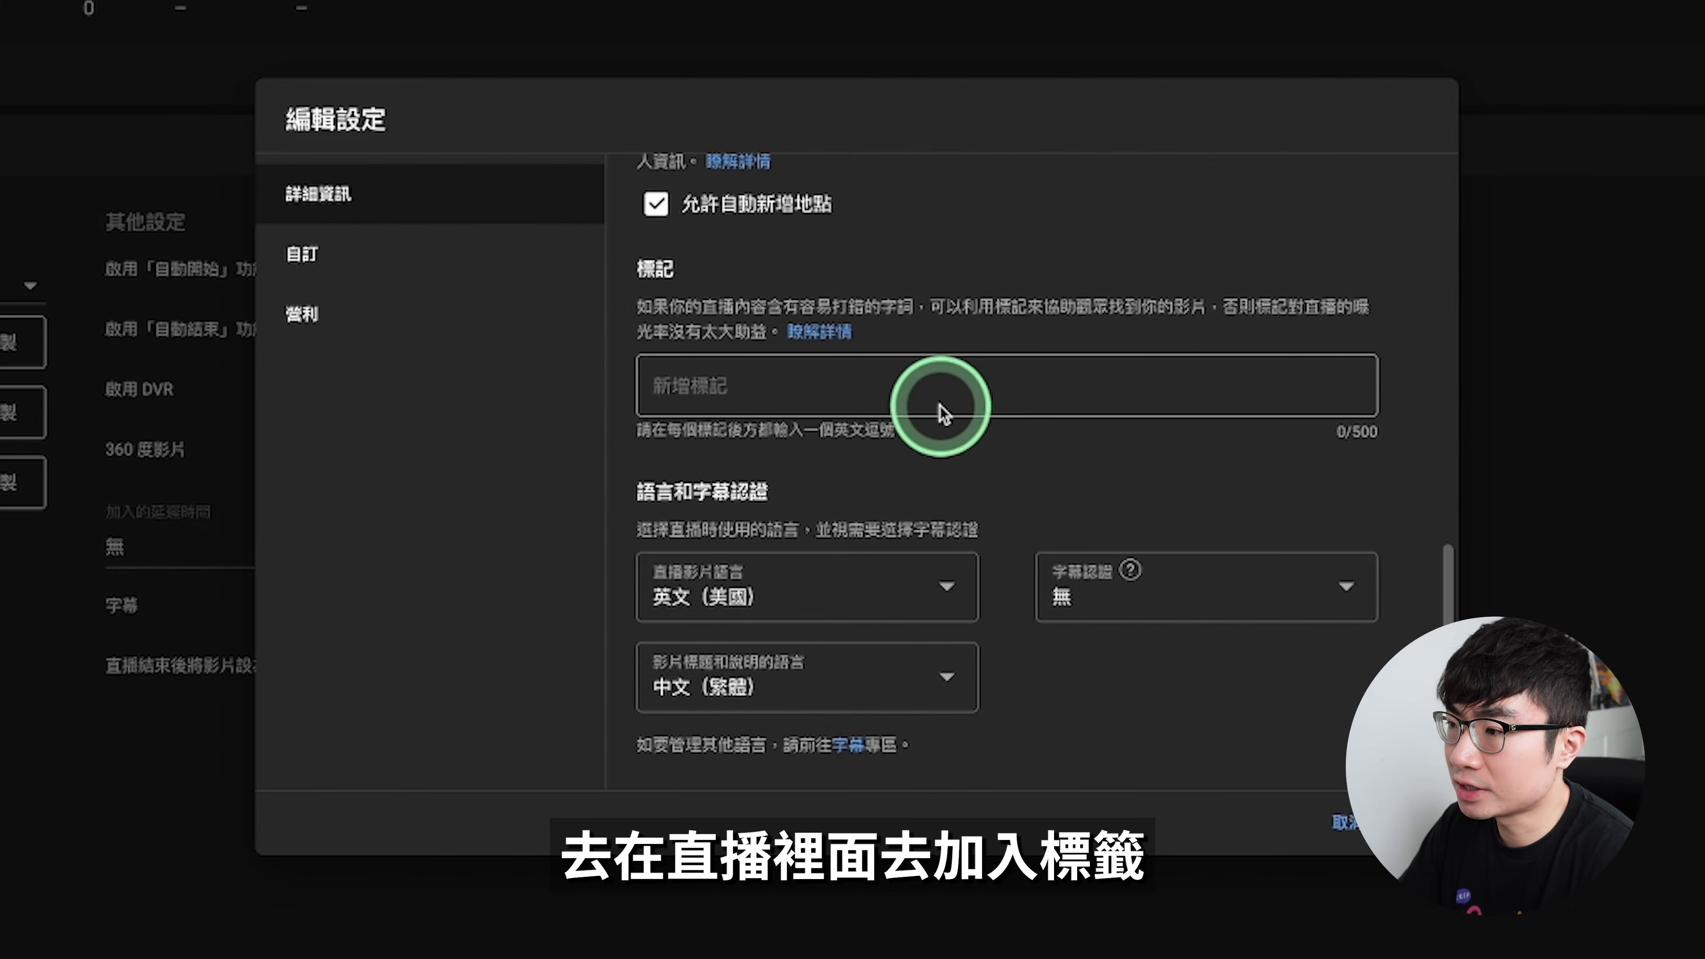
{"action": "scroll", "coordinate": [940, 430], "scroll_direction": "down", "scroll_amount": 10}
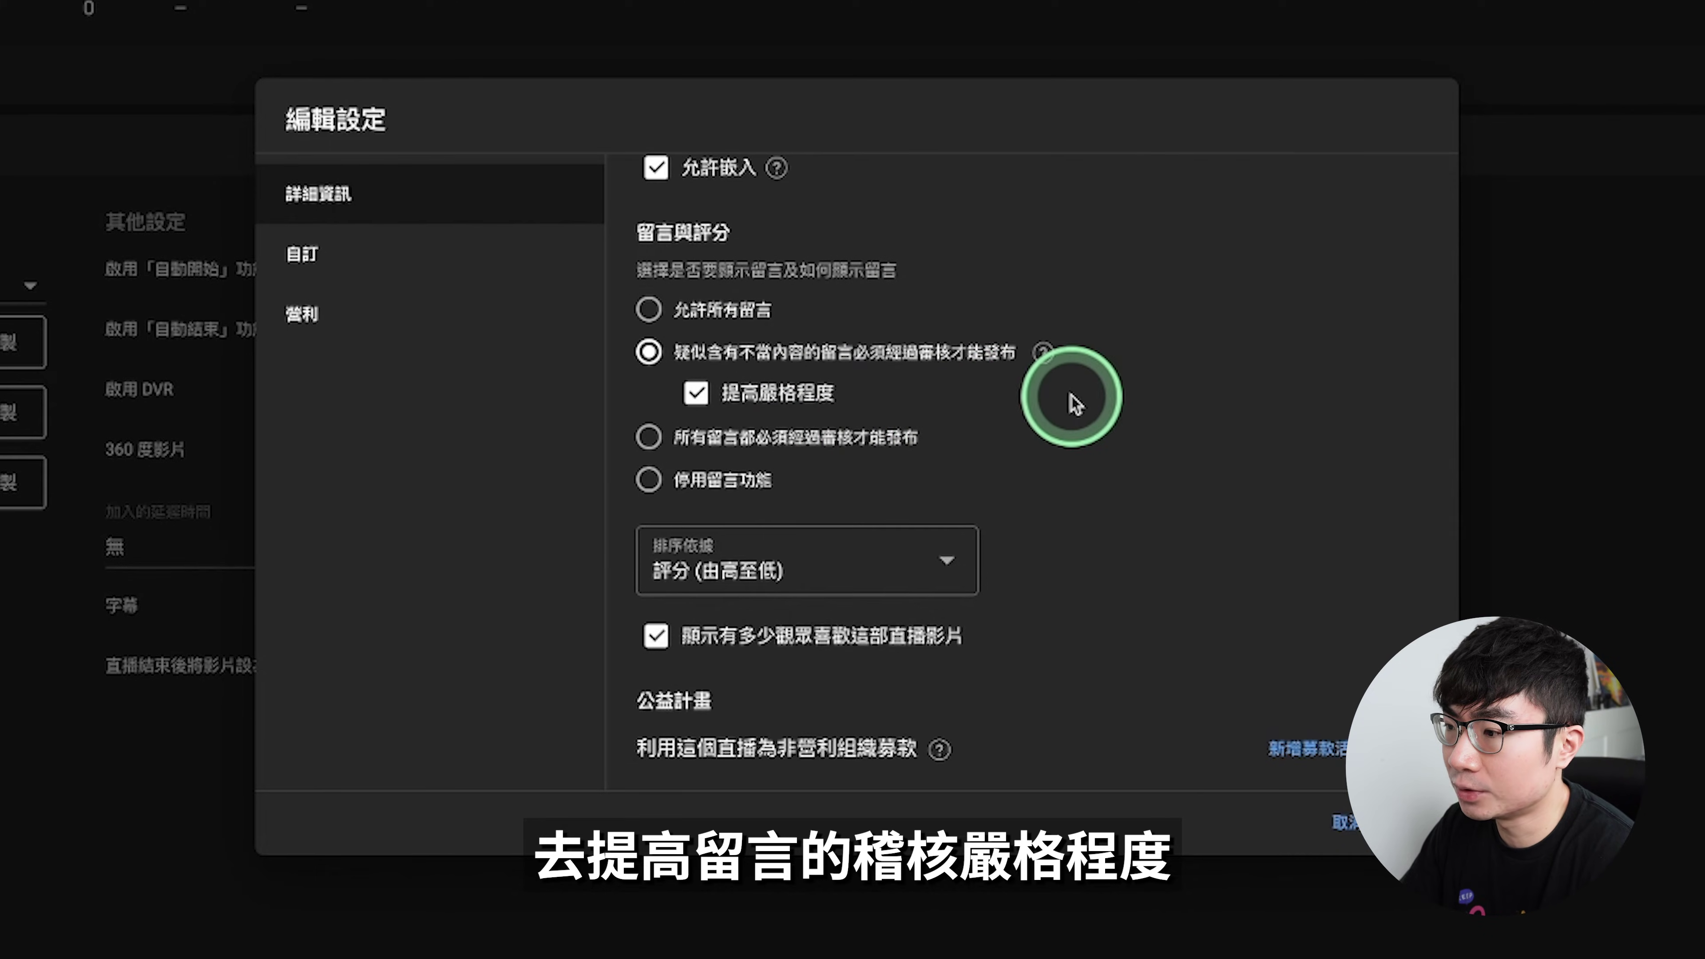
{"action": "scroll", "coordinate": [1027, 410], "scroll_direction": "down", "scroll_amount": 1}
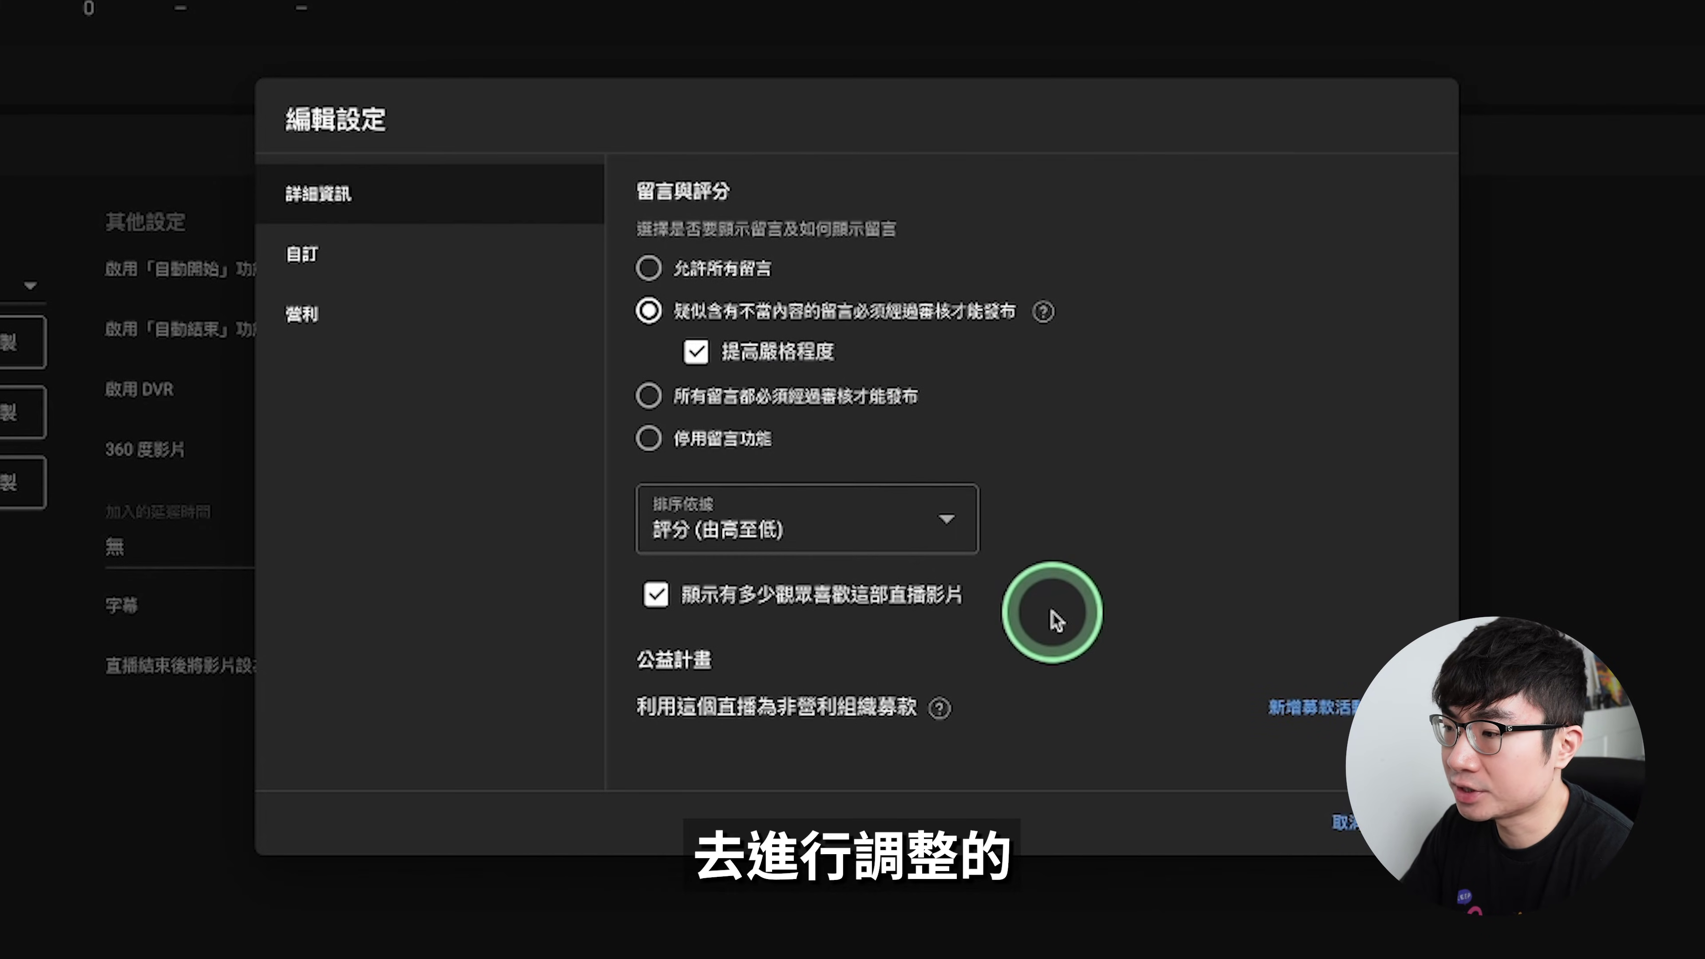
Review the stream's custom settings for chat, participant modes, reactions, message delay and live redirect, plus the monetization and ad type options
{"action": "left_click", "coordinate": [440, 249]}
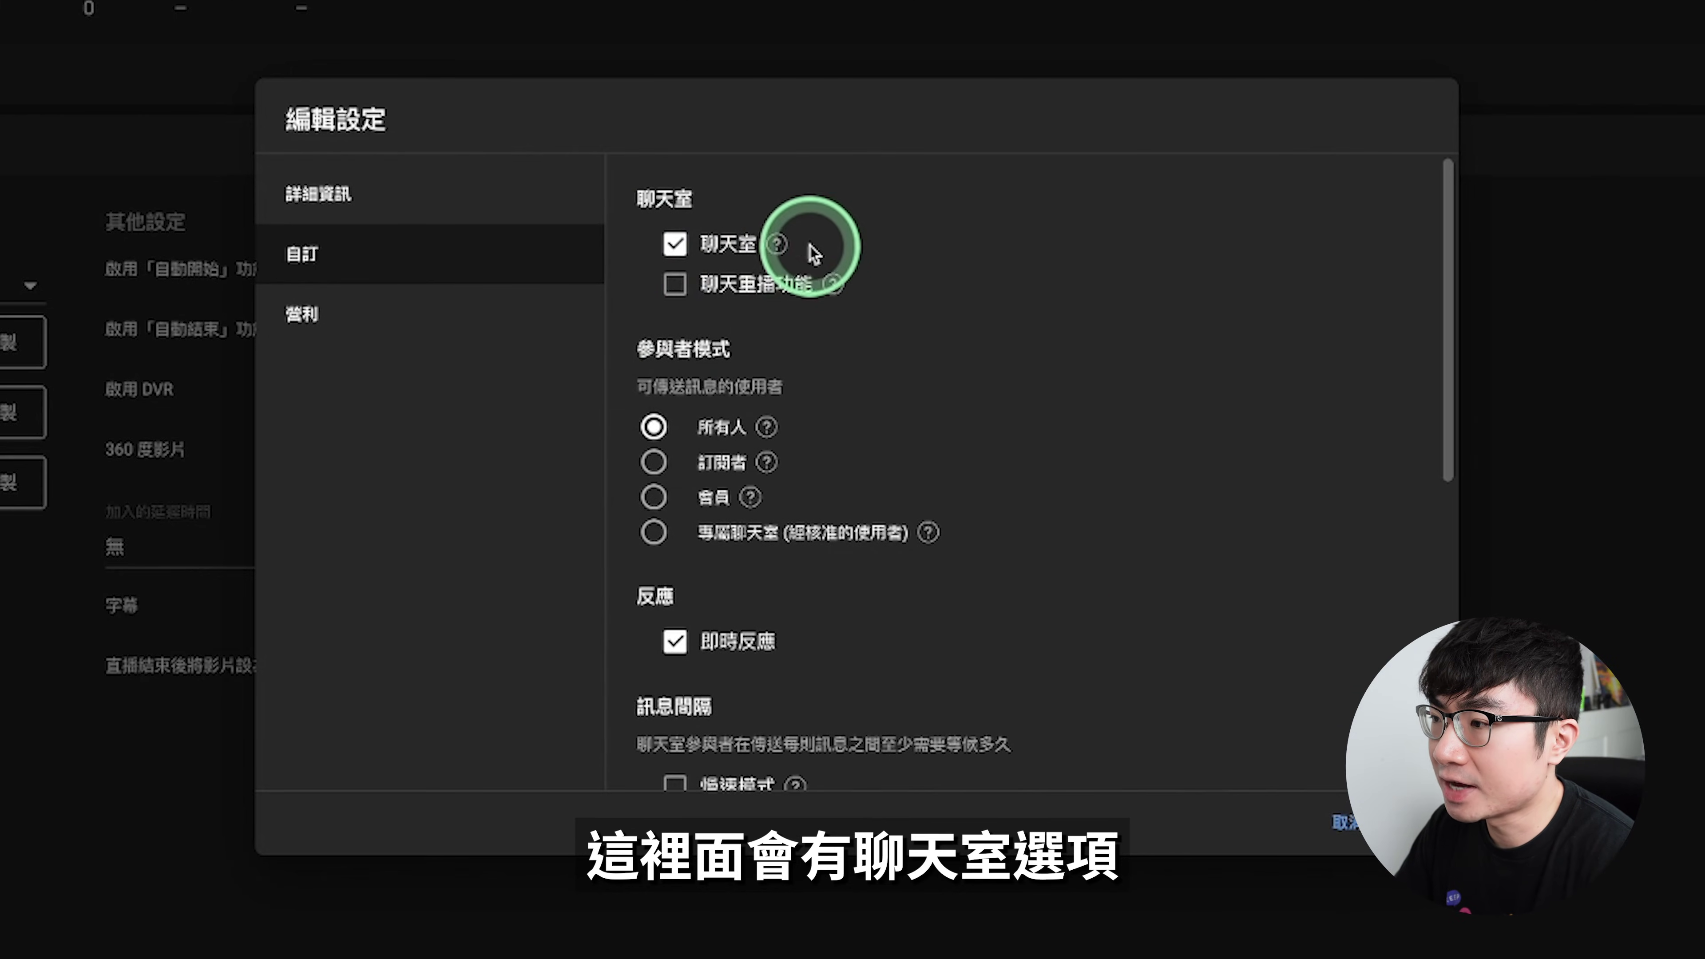
{"action": "mouse_move", "coordinate": [779, 248]}
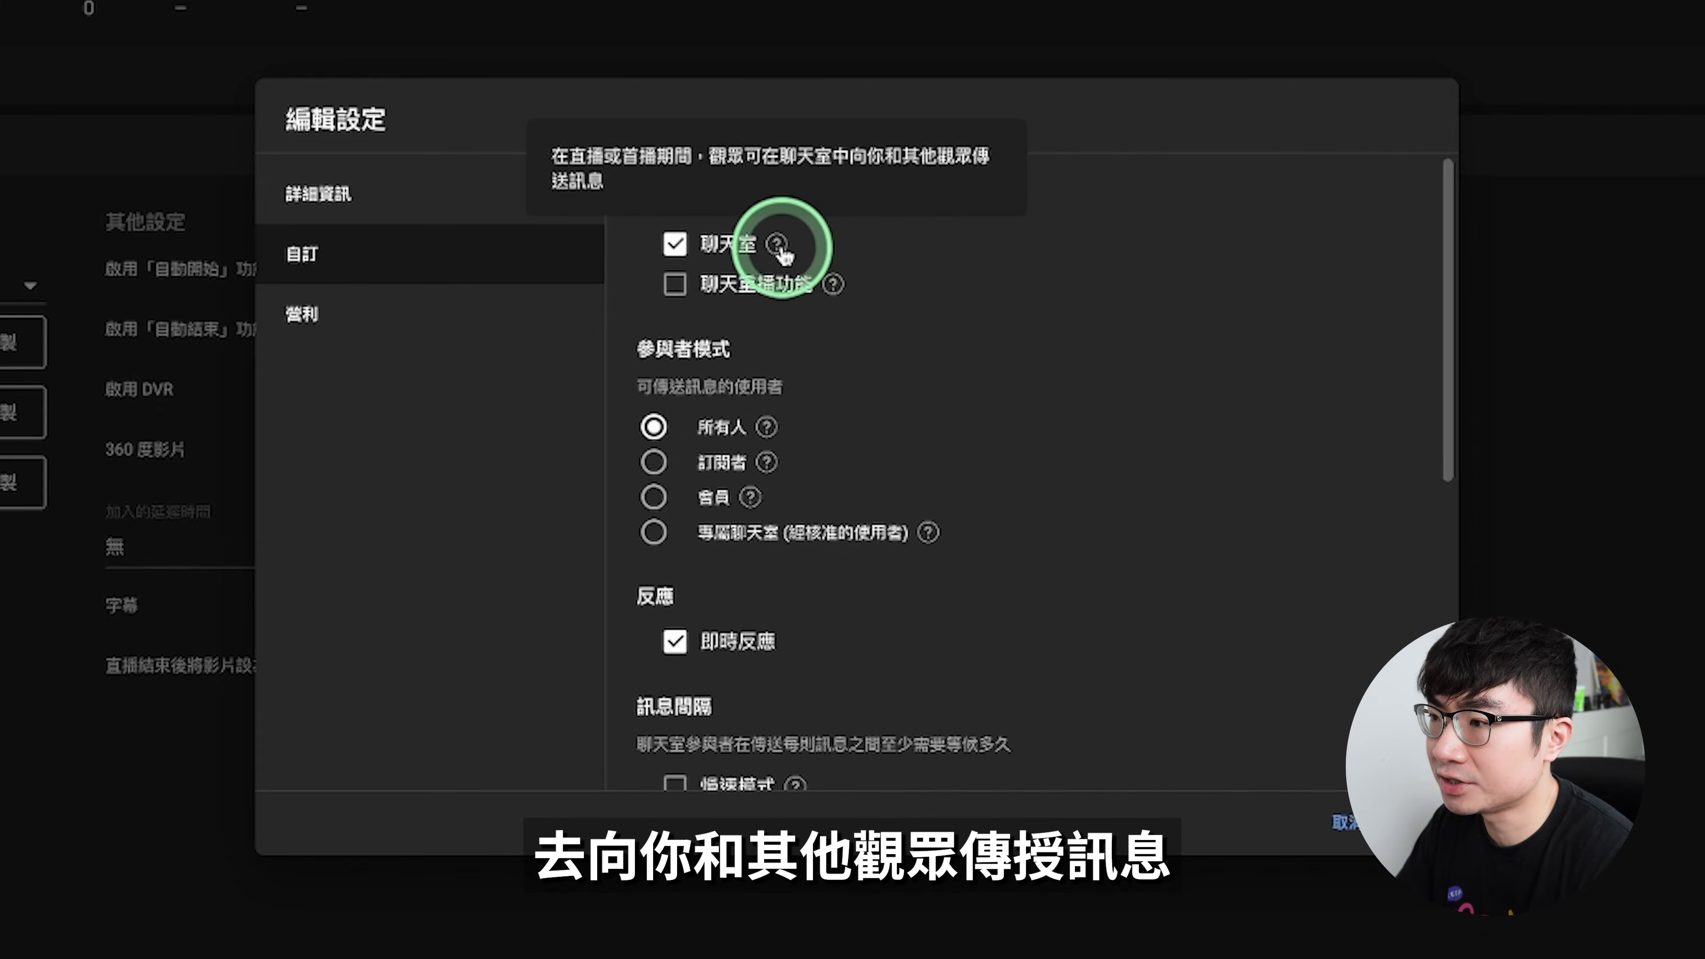
{"action": "mouse_move", "coordinate": [837, 297]}
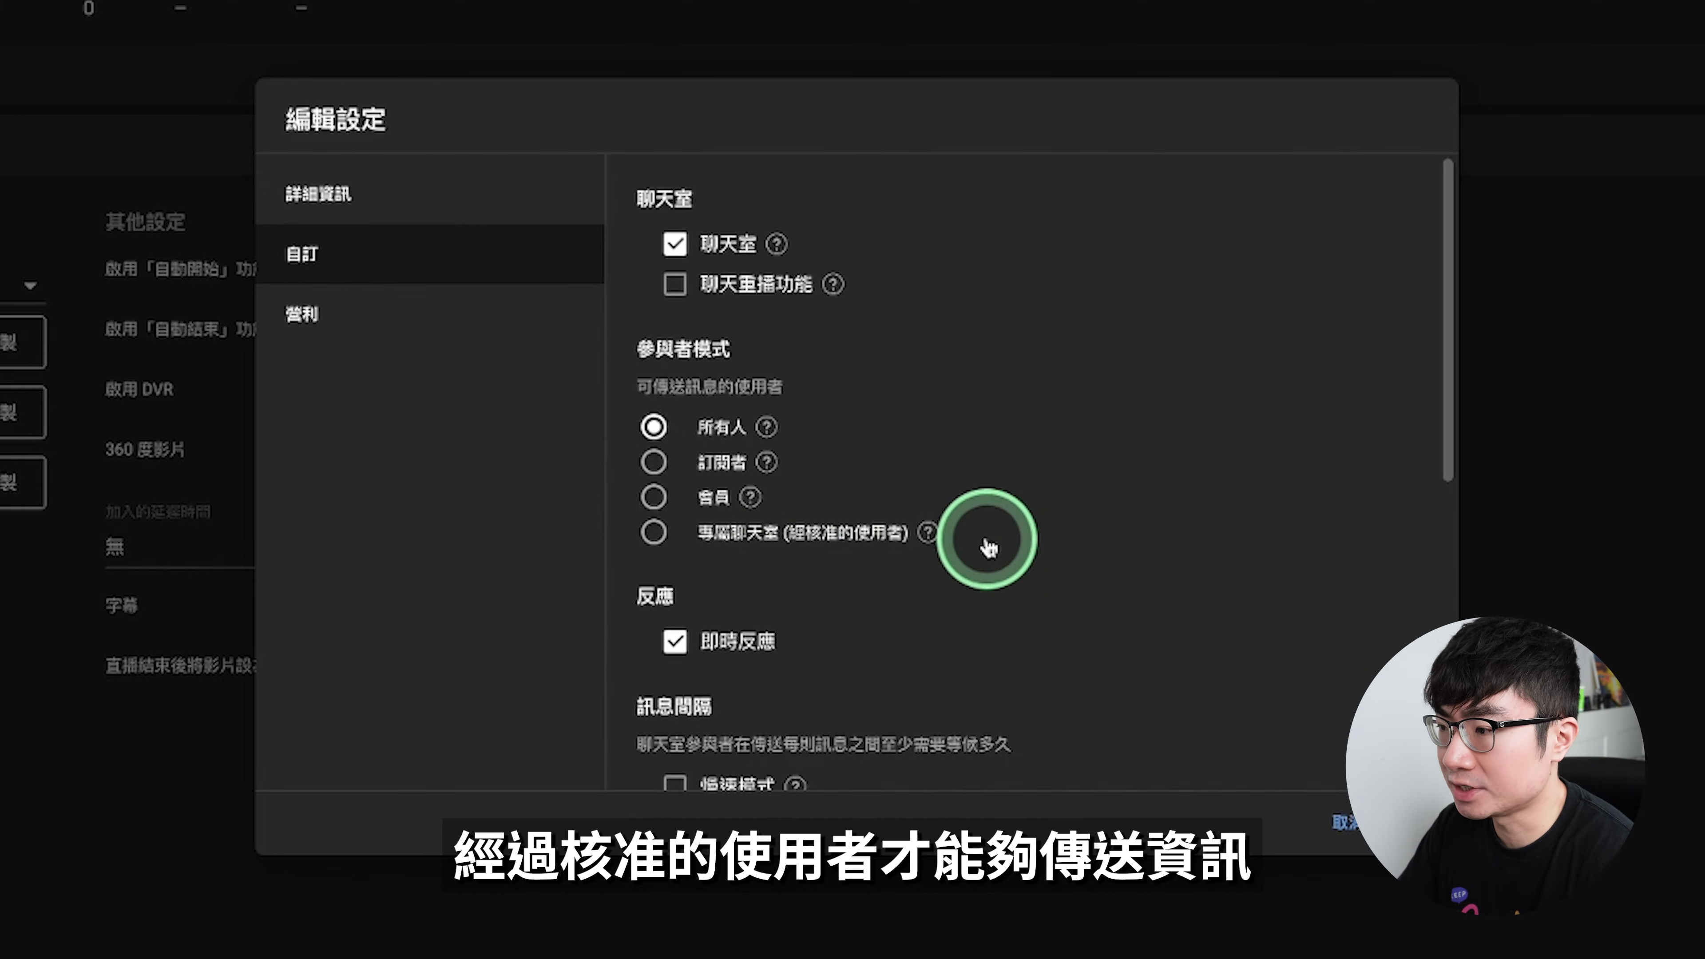
{"action": "scroll", "coordinate": [988, 547], "scroll_direction": "down", "scroll_amount": 4}
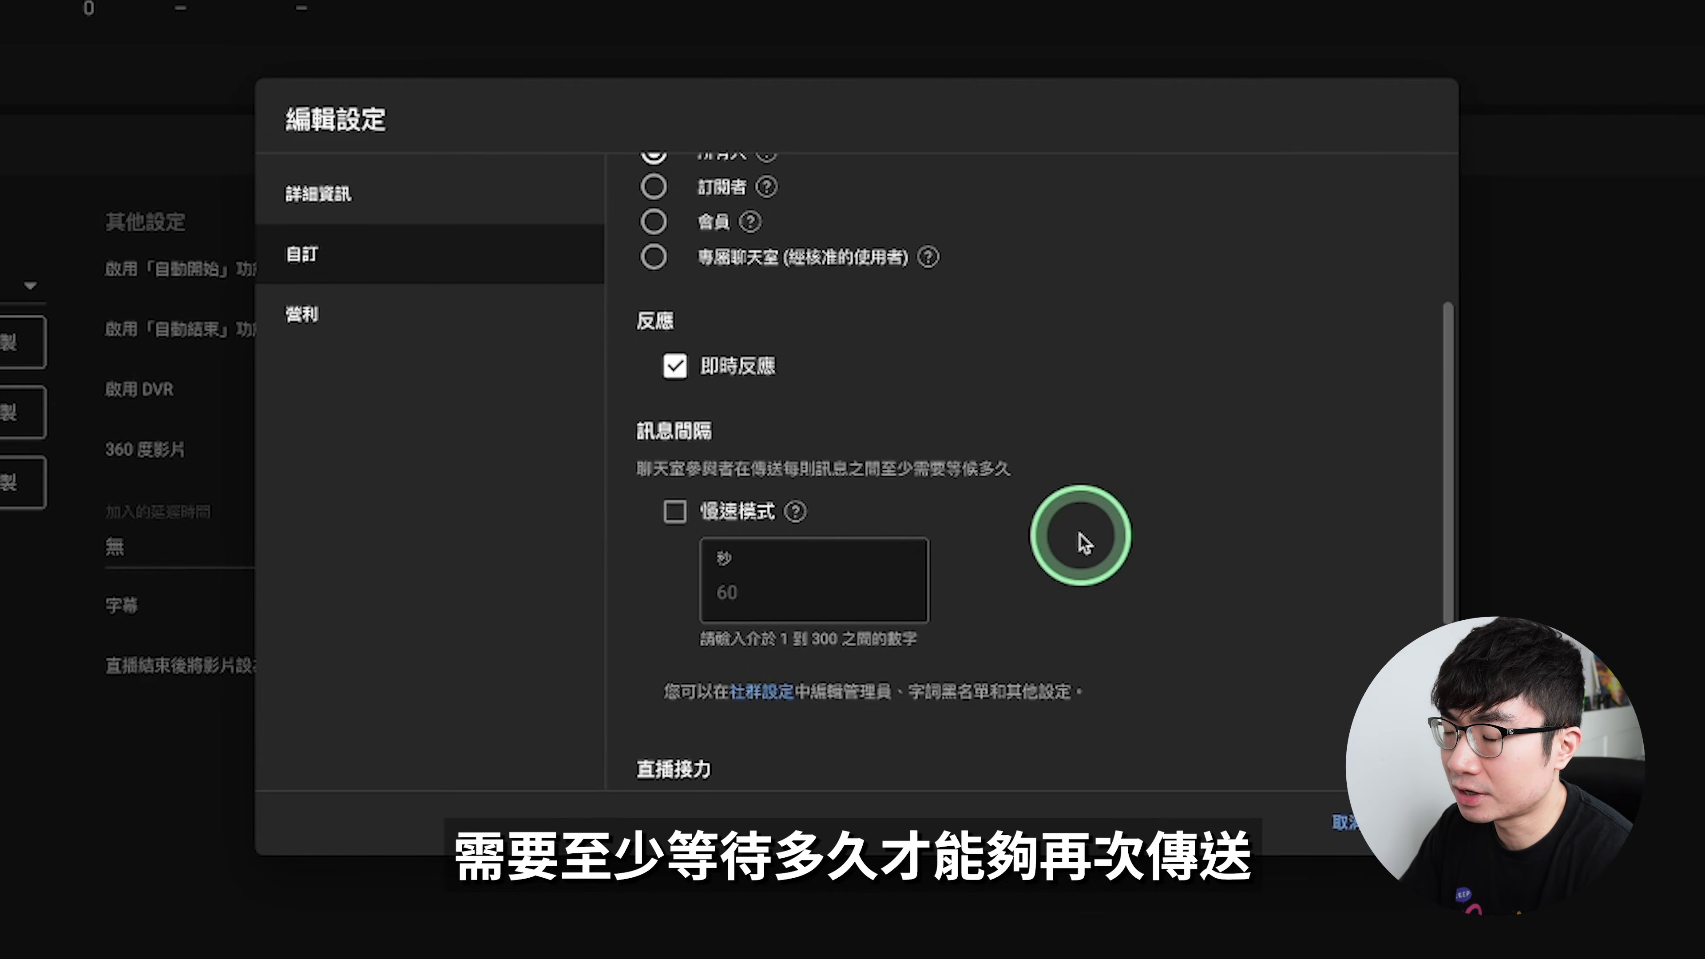
{"action": "scroll", "coordinate": [1085, 542], "scroll_direction": "down", "scroll_amount": 5}
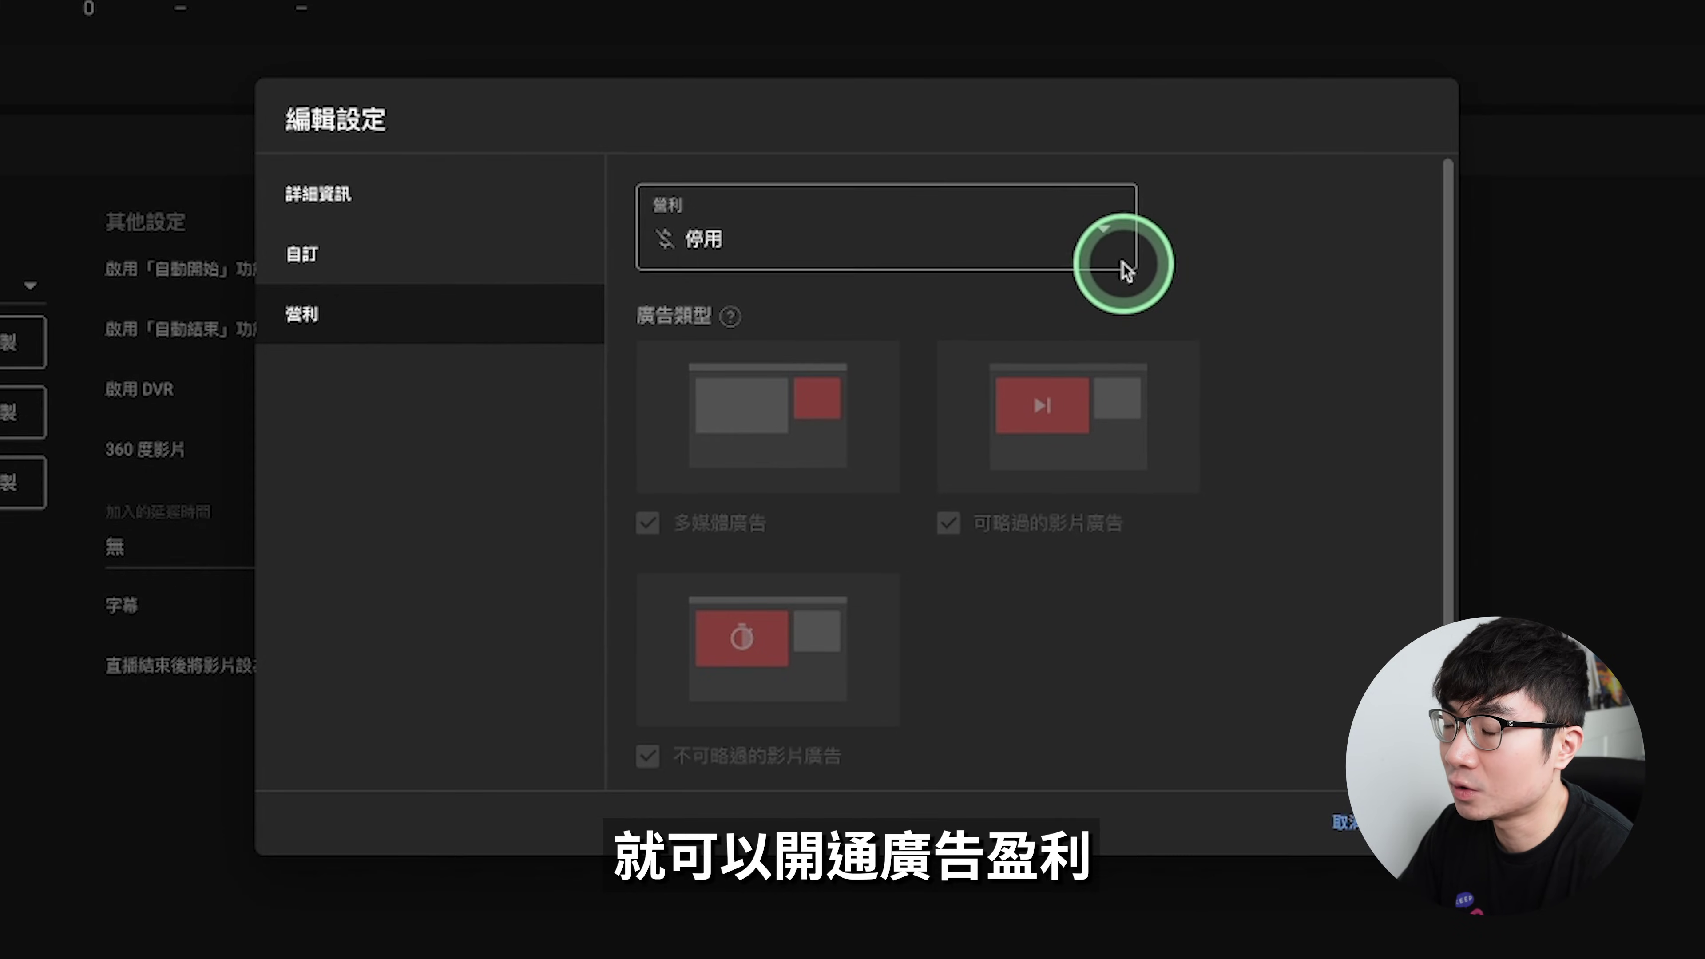
{"action": "scroll", "coordinate": [1157, 418], "scroll_direction": "down", "scroll_amount": 3}
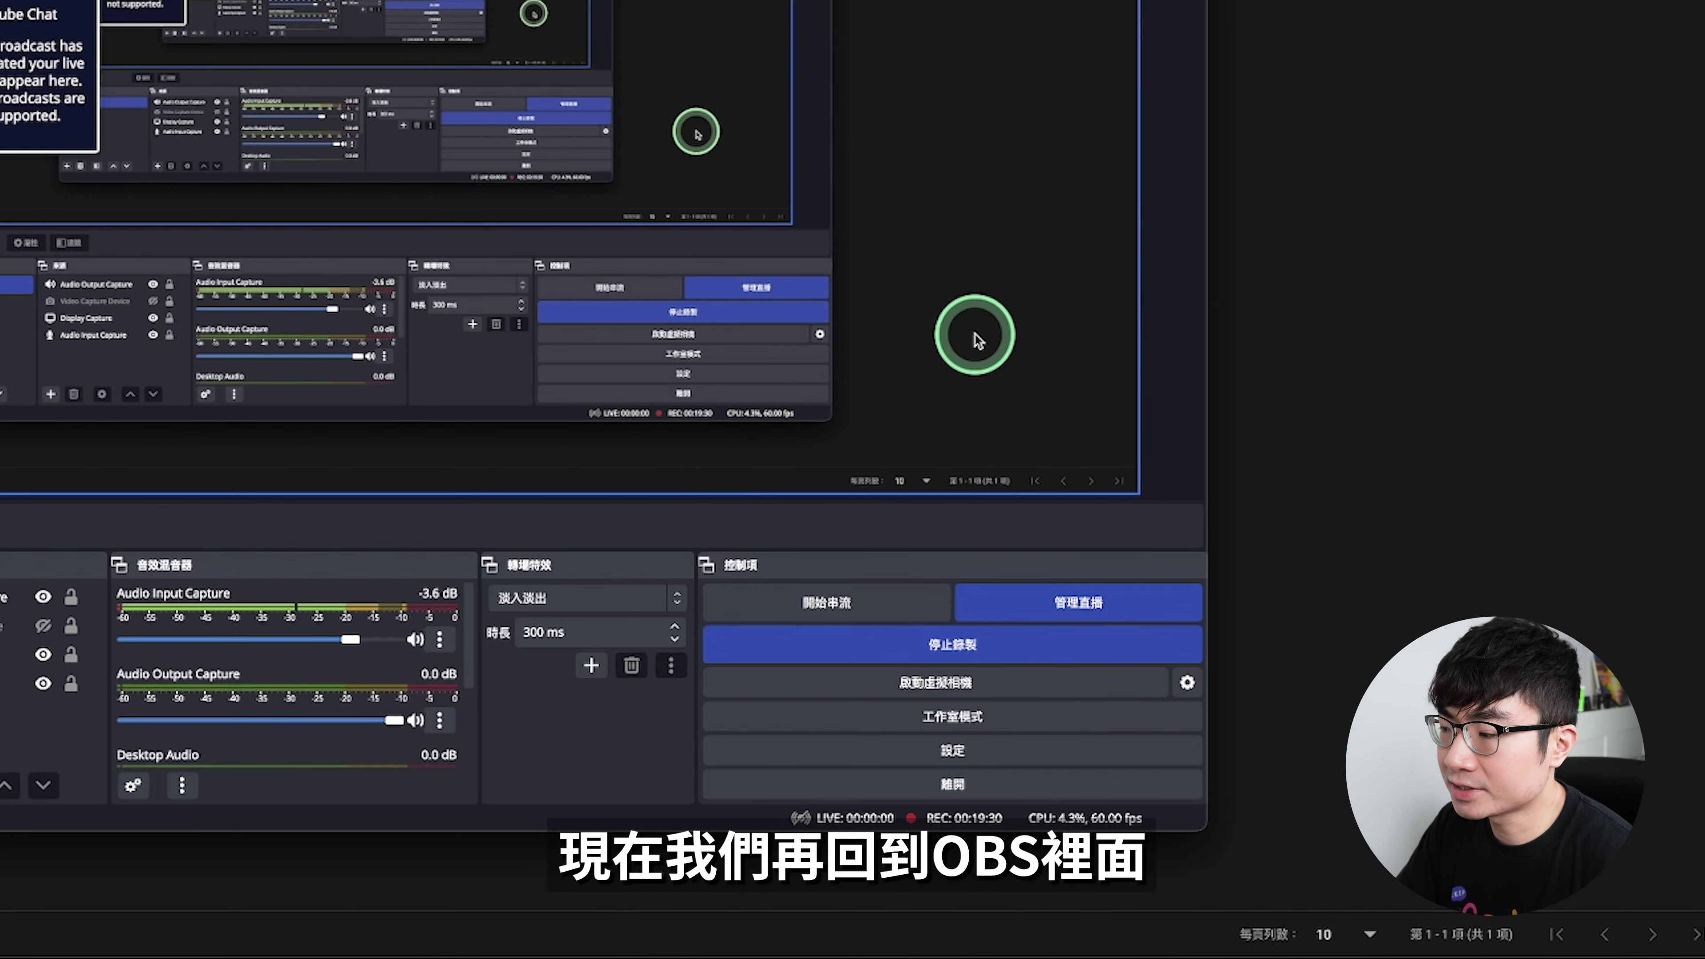
Switch to OBS and, in its audio settings, choose iShowU Audio Capture as the desktop audio device
{"action": "left_click", "coordinate": [1082, 757]}
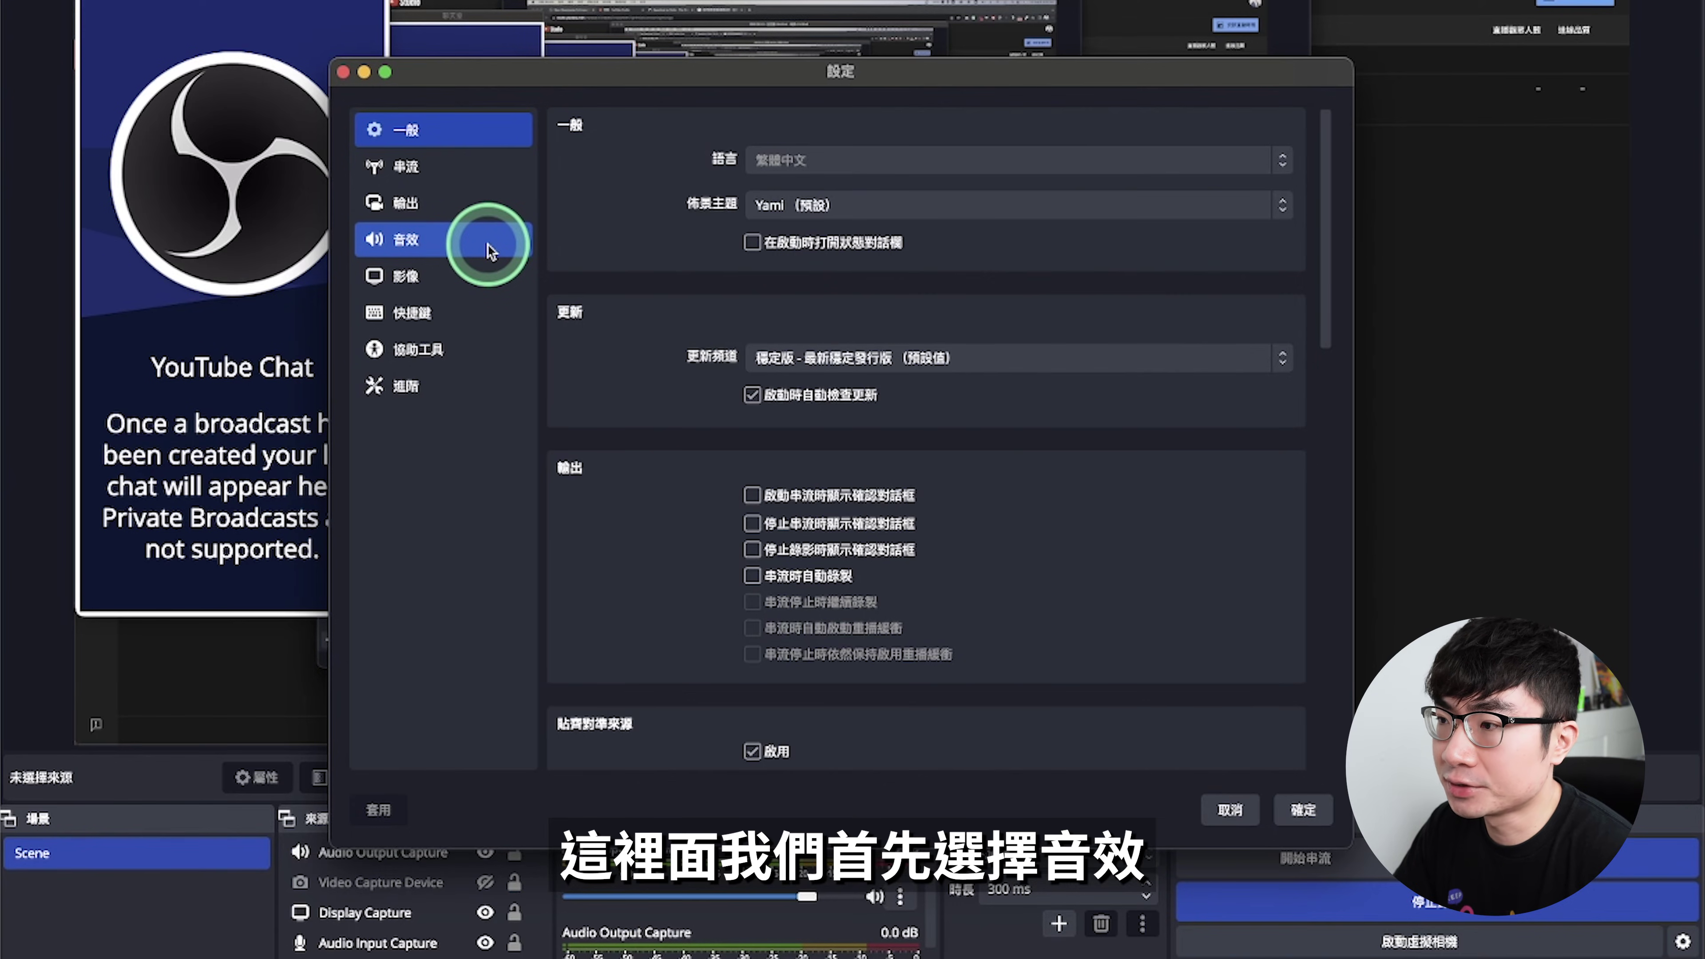
{"action": "left_click", "coordinate": [487, 251]}
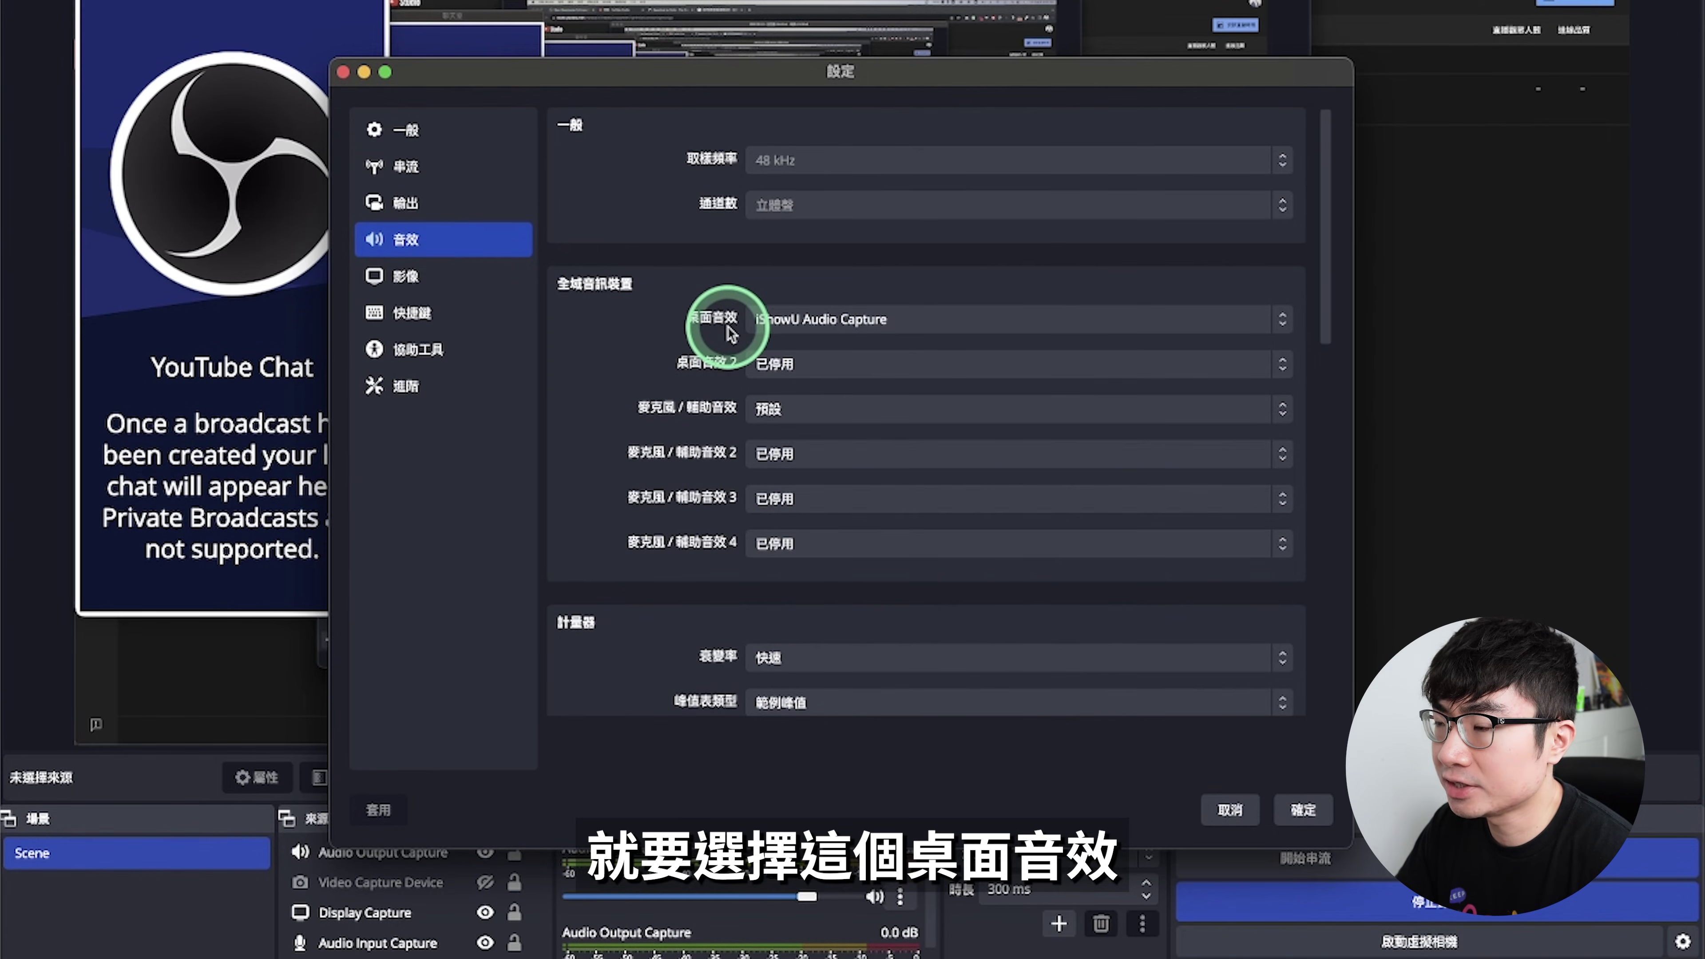
{"action": "left_click", "coordinate": [781, 320]}
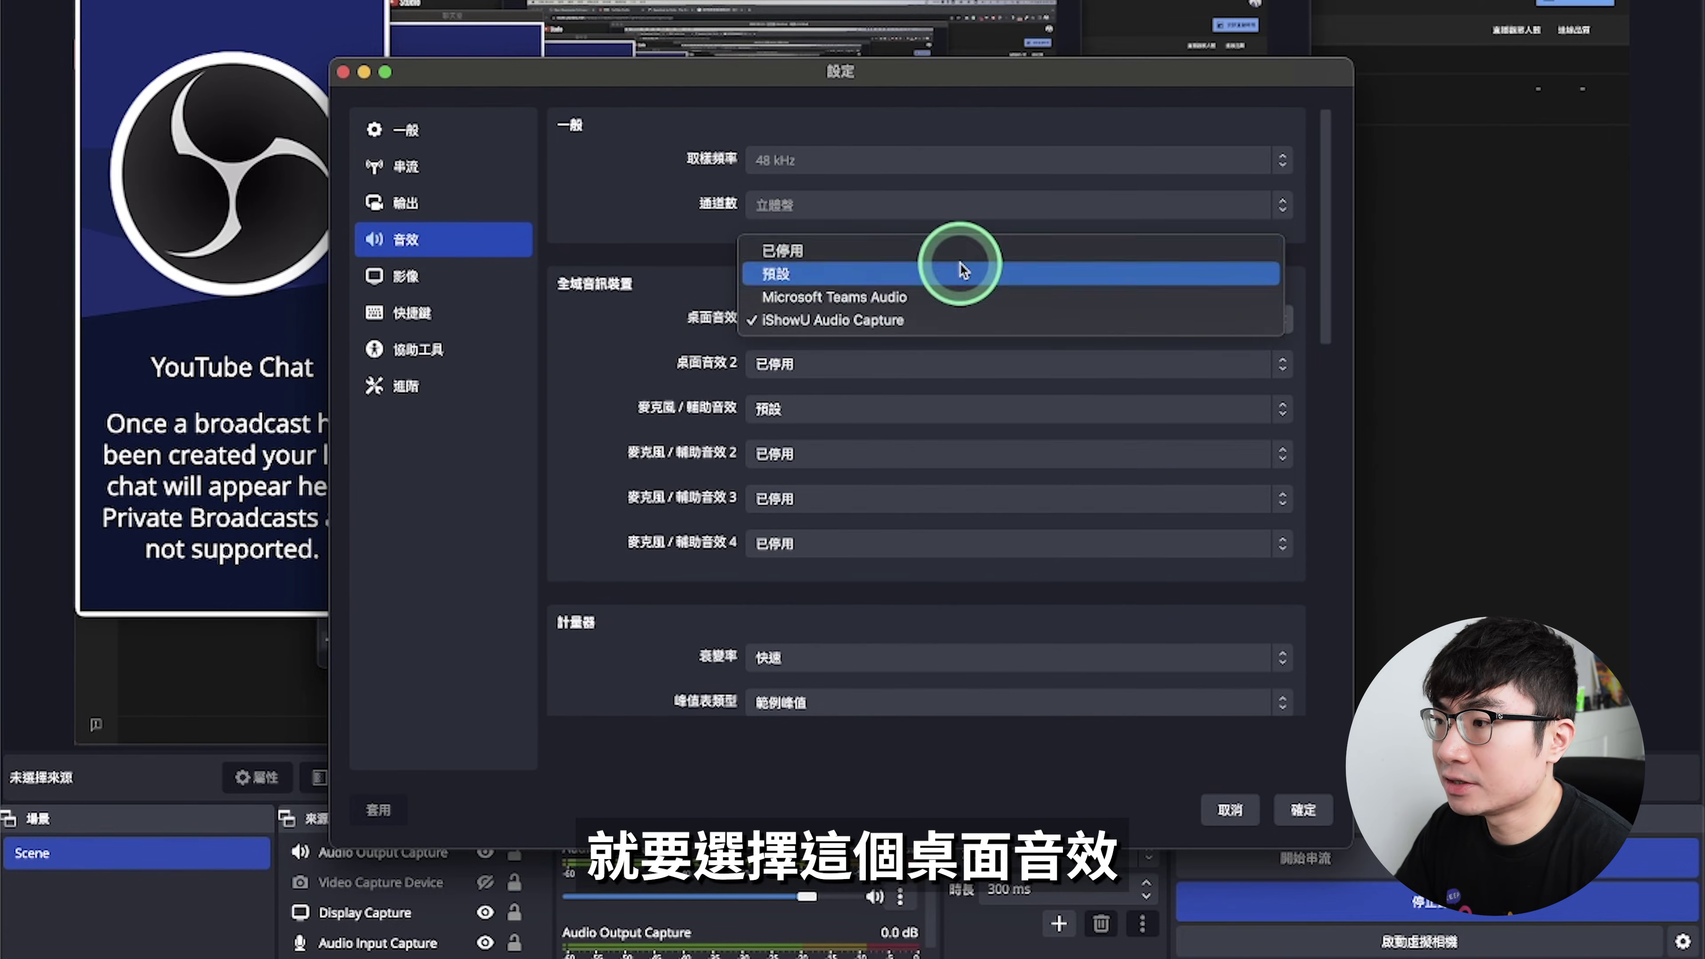
{"action": "left_click", "coordinate": [1001, 319]}
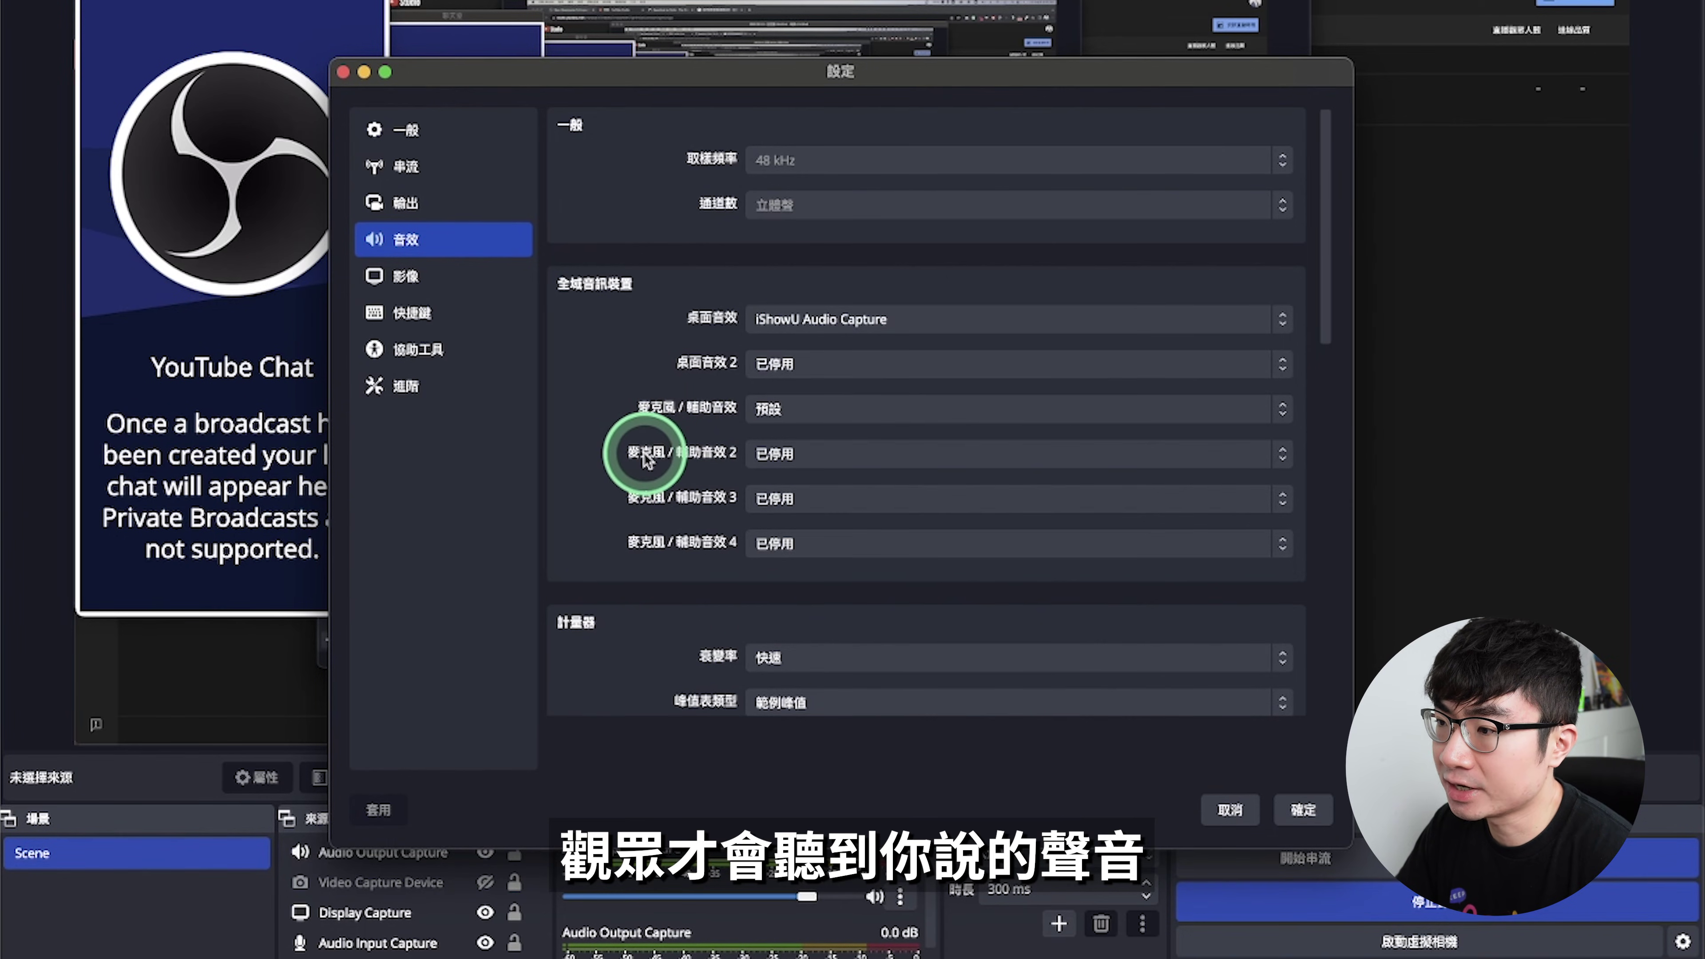
Review the video resolution and FPS settings and the streaming output's encoder and bitrate settings
{"action": "left_click", "coordinate": [448, 274]}
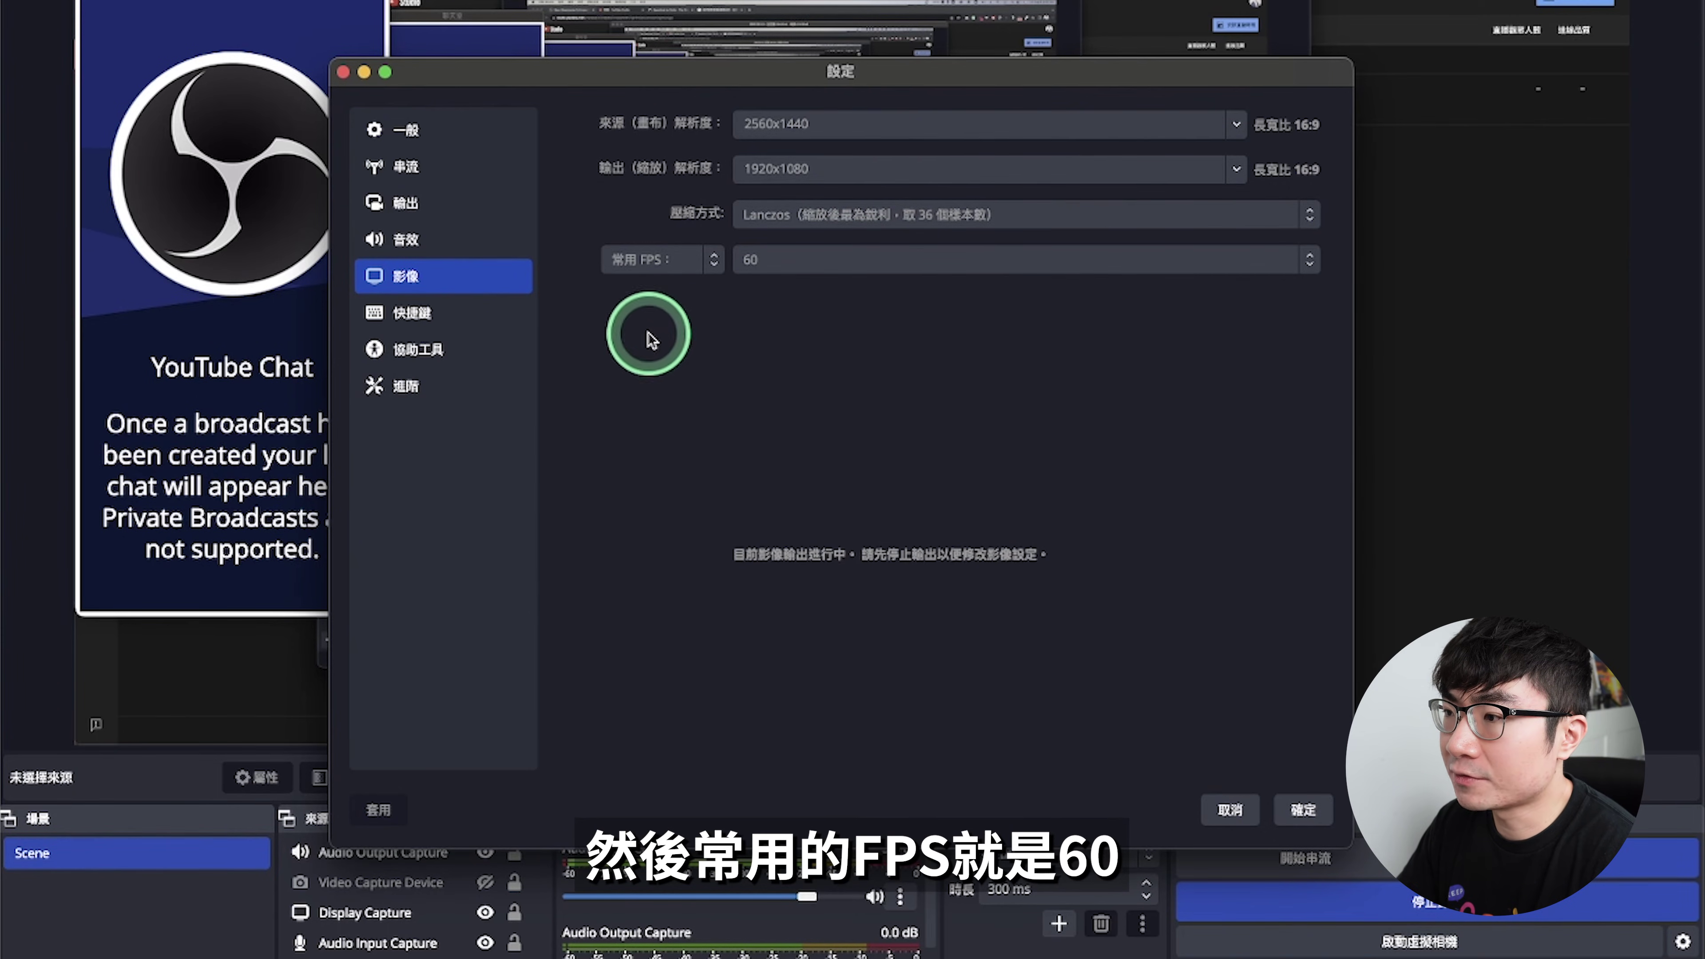
{"action": "left_click", "coordinate": [487, 208]}
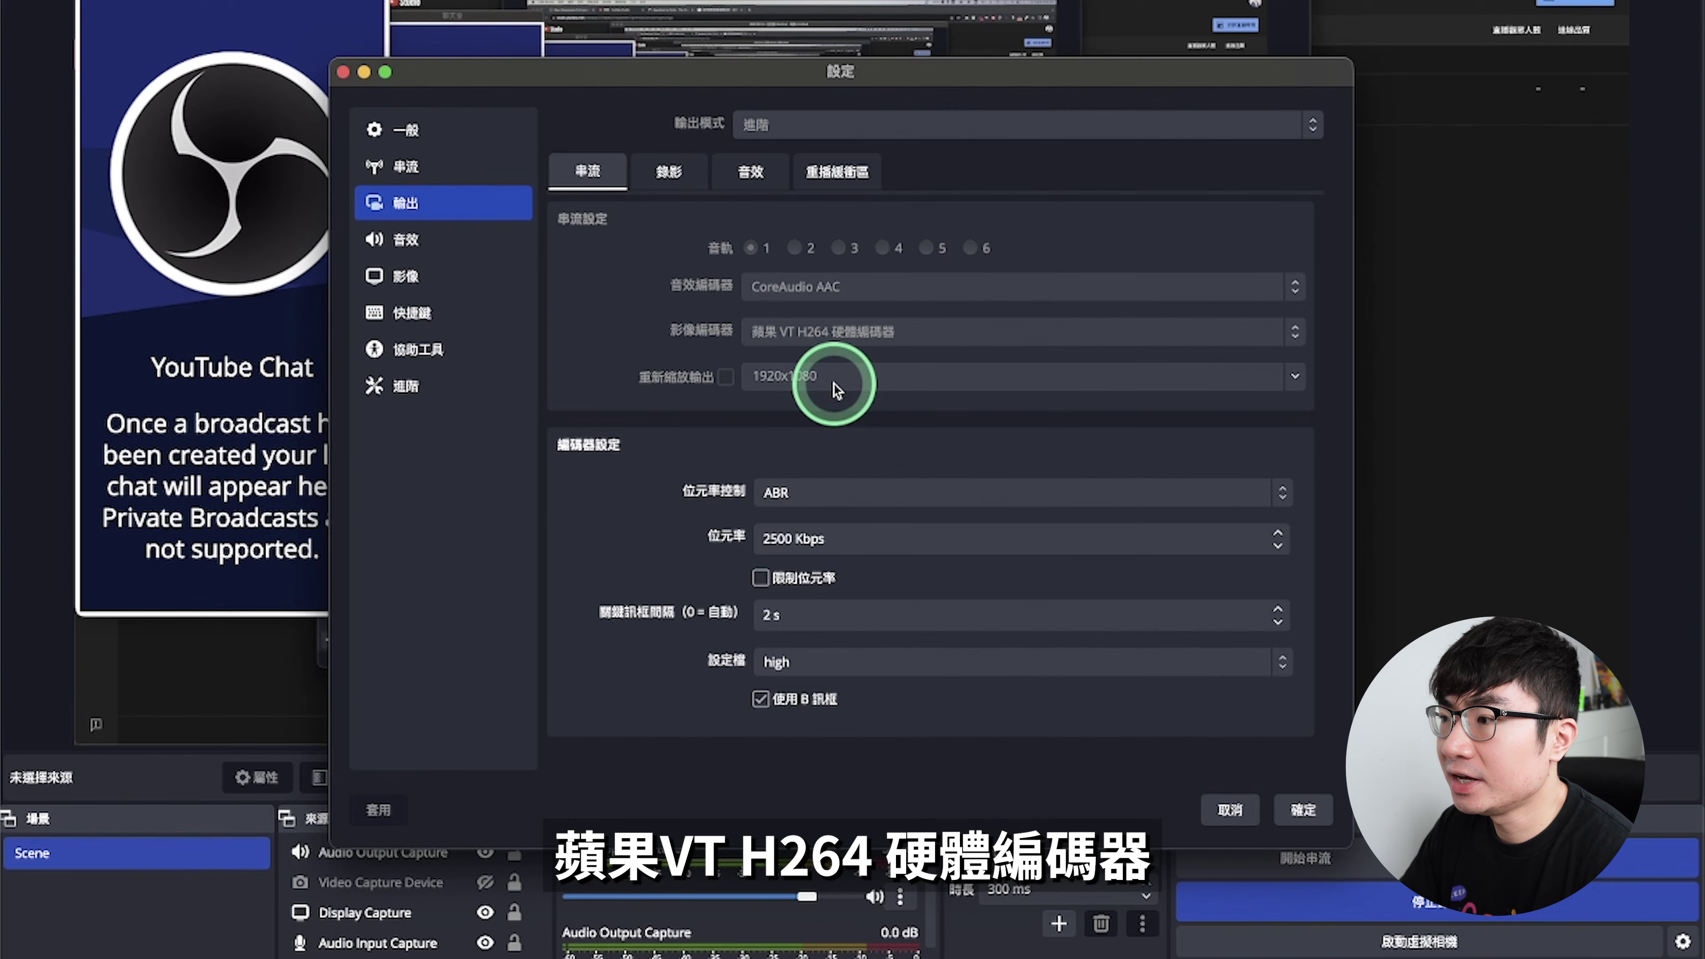
{"action": "left_click", "coordinate": [933, 331]}
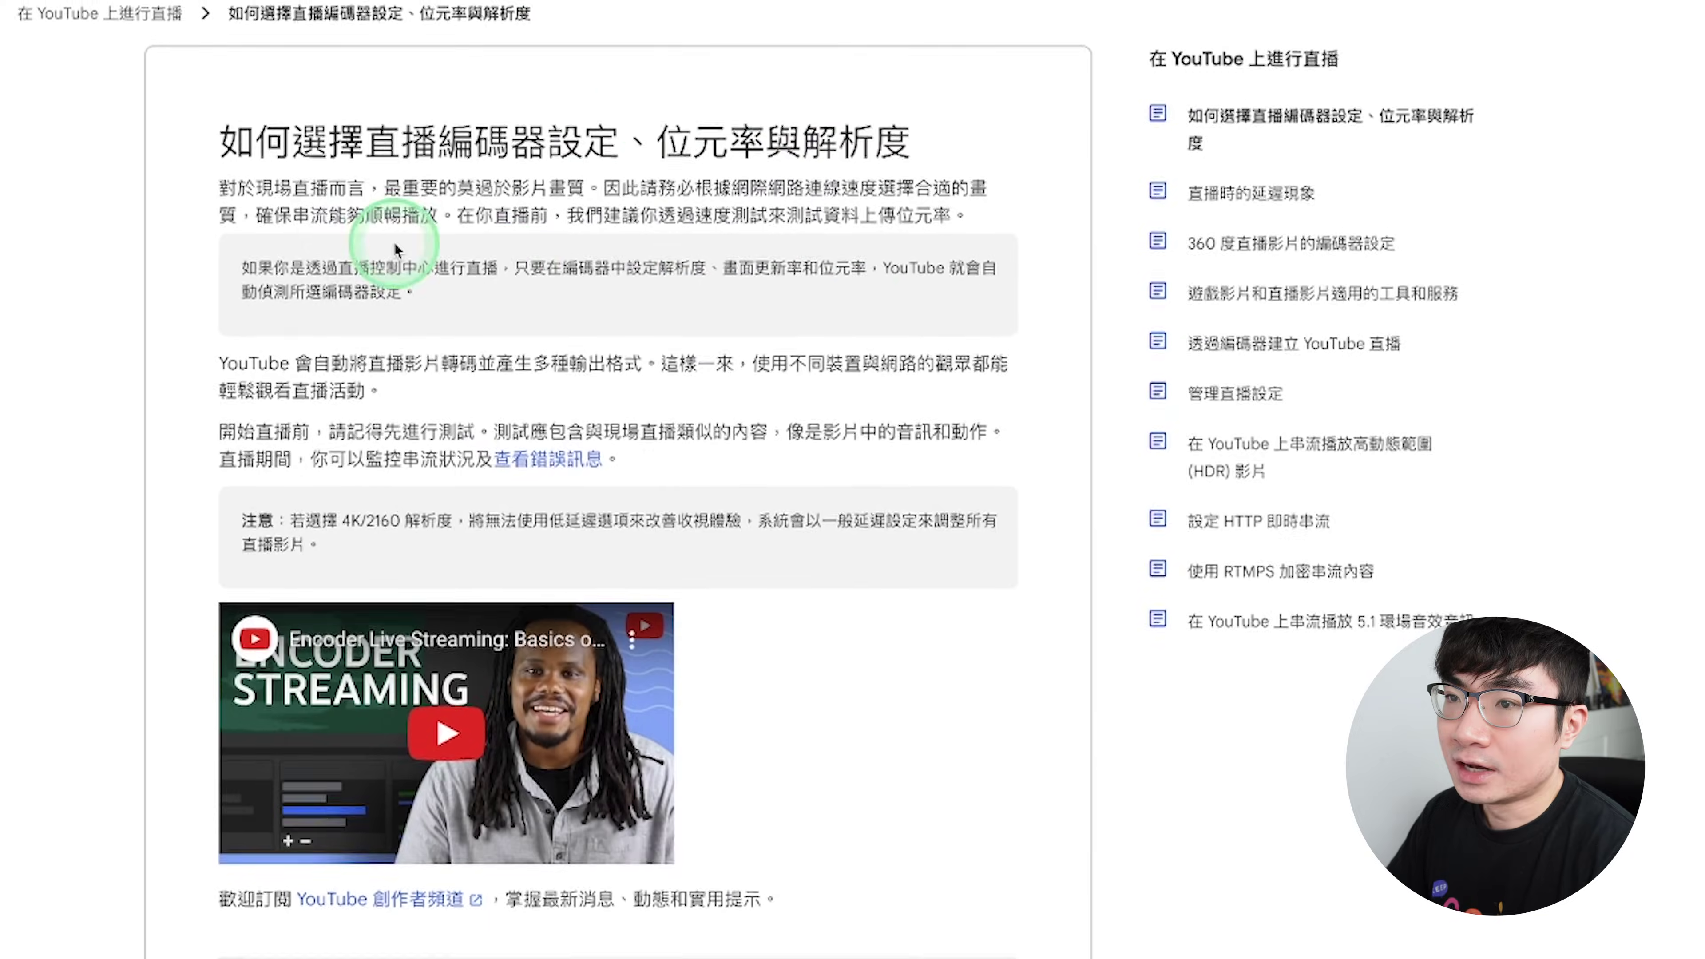
{"action": "scroll", "coordinate": [396, 250], "scroll_direction": "down", "scroll_amount": 1}
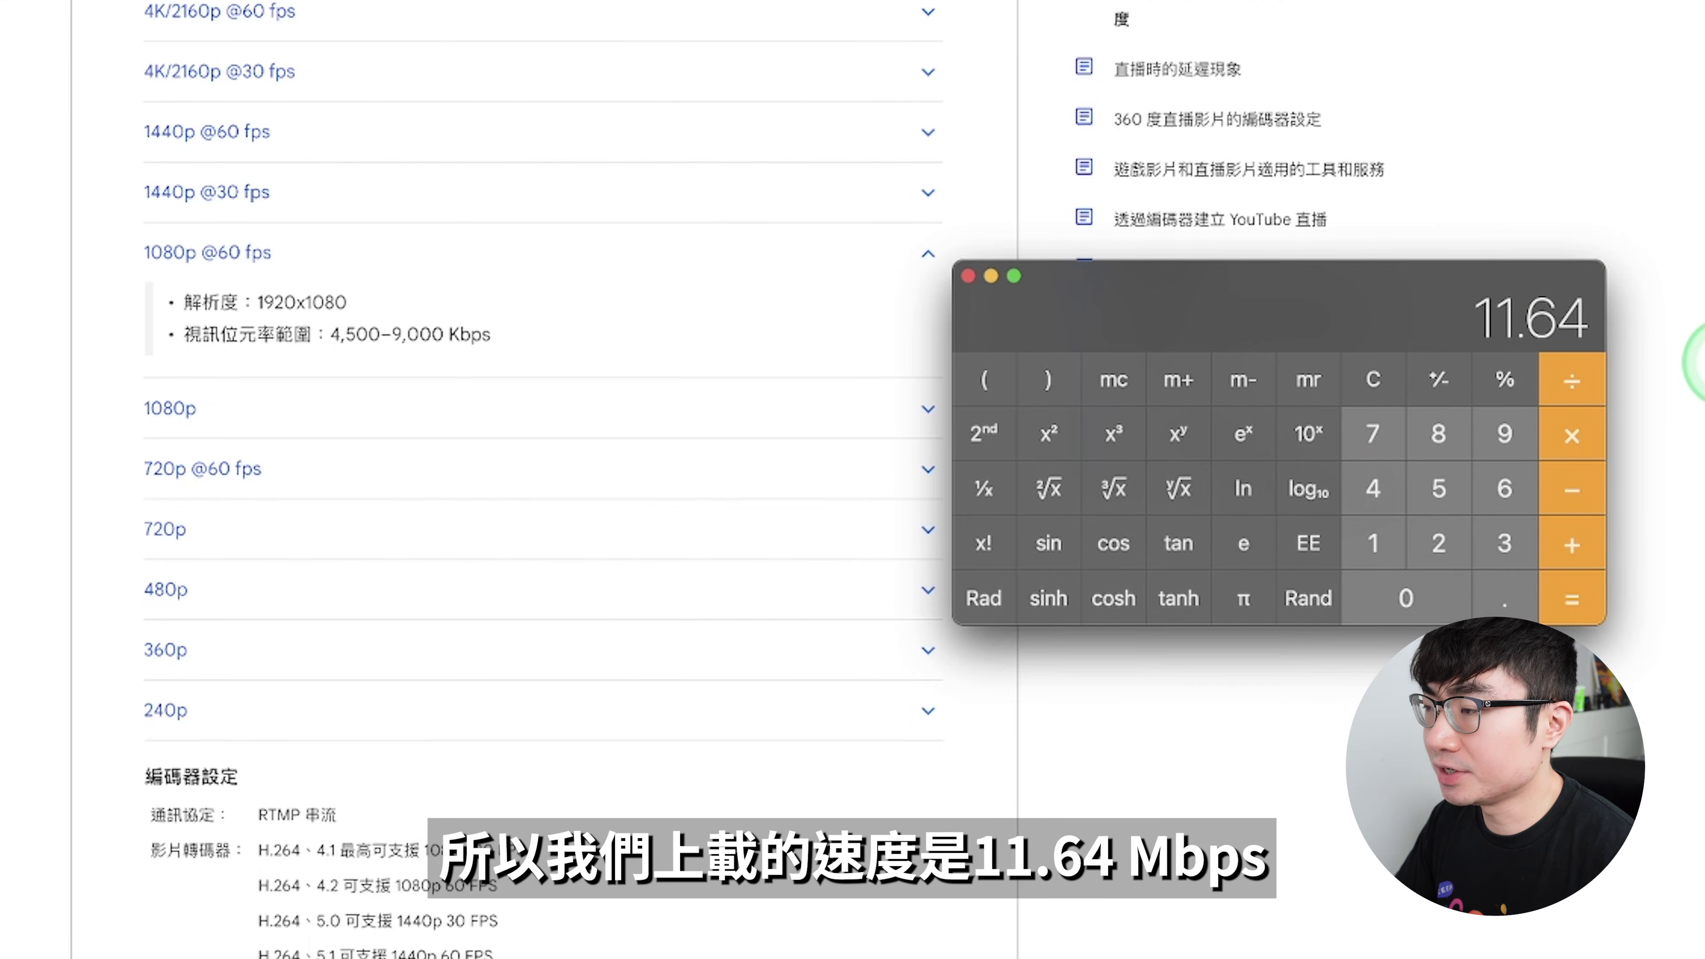
{"action": "left_click", "coordinate": [1585, 444]}
{"action": "type", "text": "1000"}
{"action": "key", "text": "Return"}
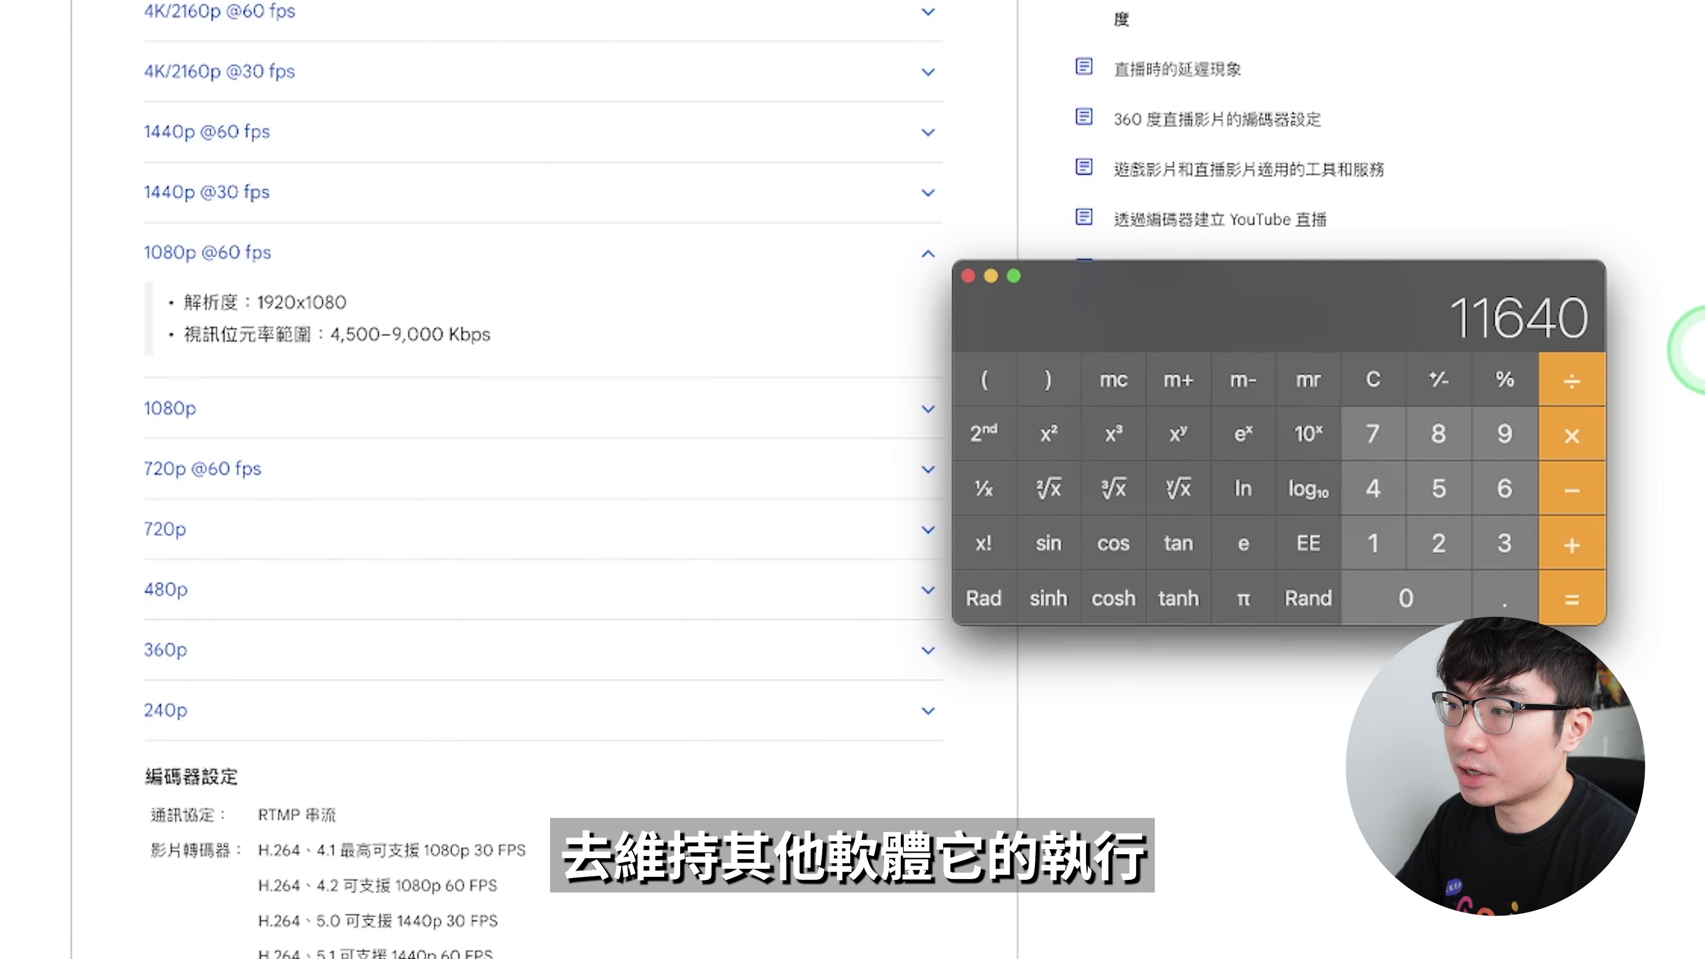
{"action": "left_click", "coordinate": [1438, 434]}
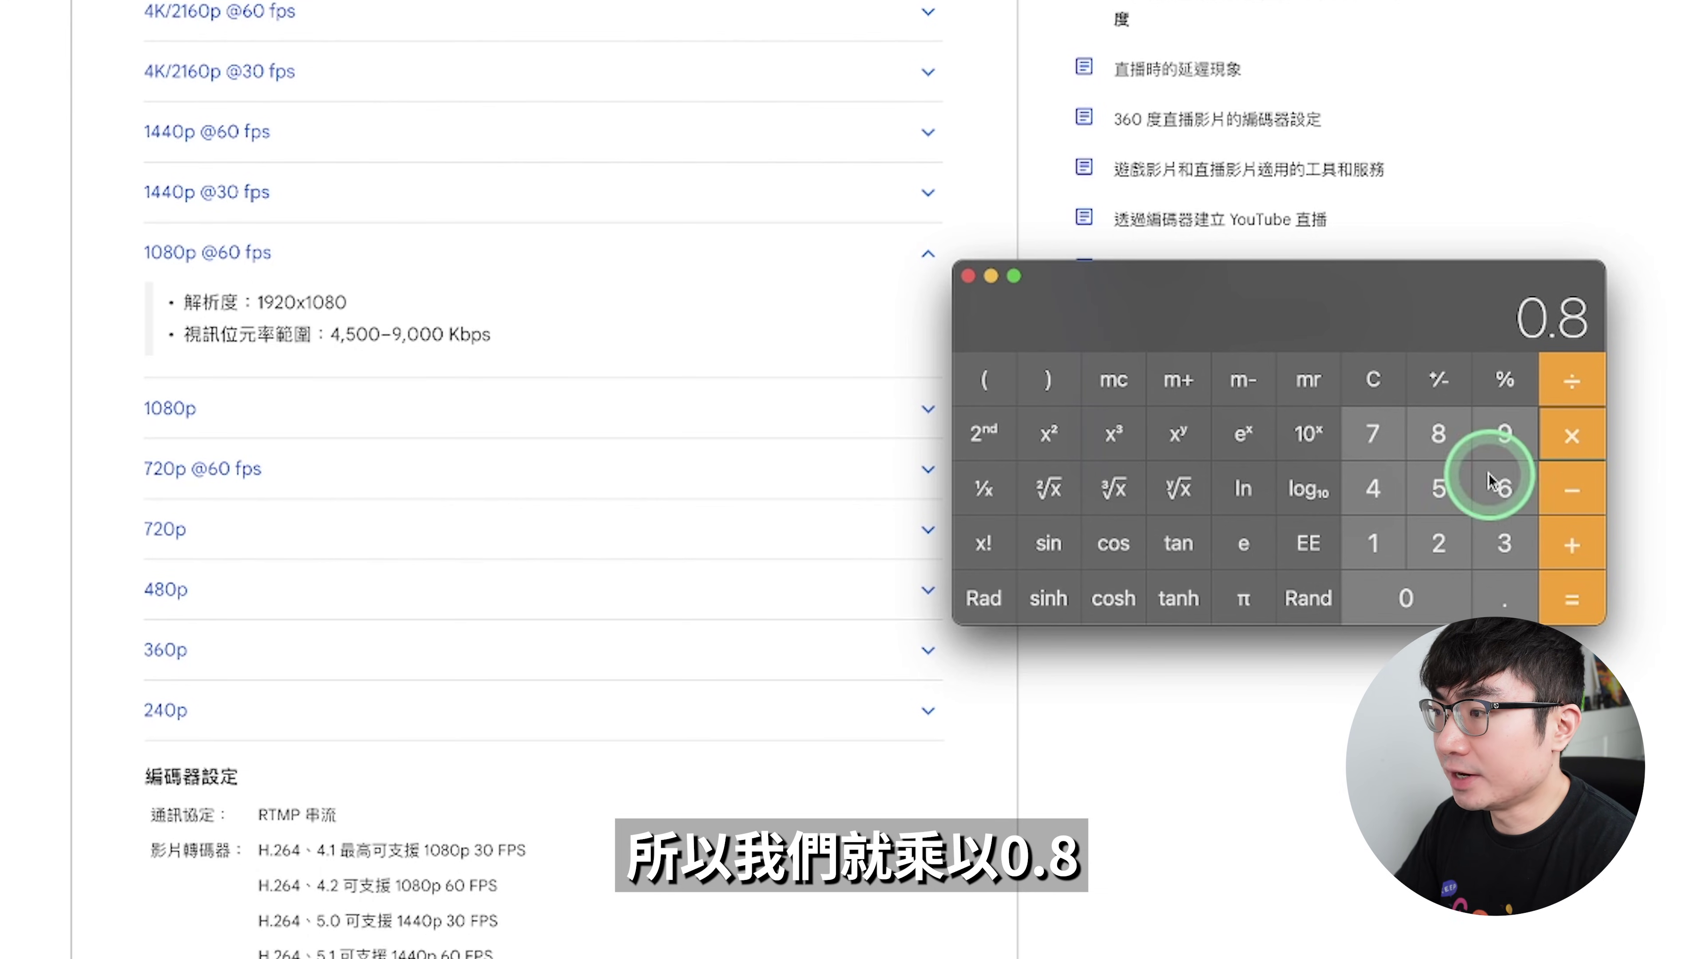
{"action": "left_click", "coordinate": [1572, 598]}
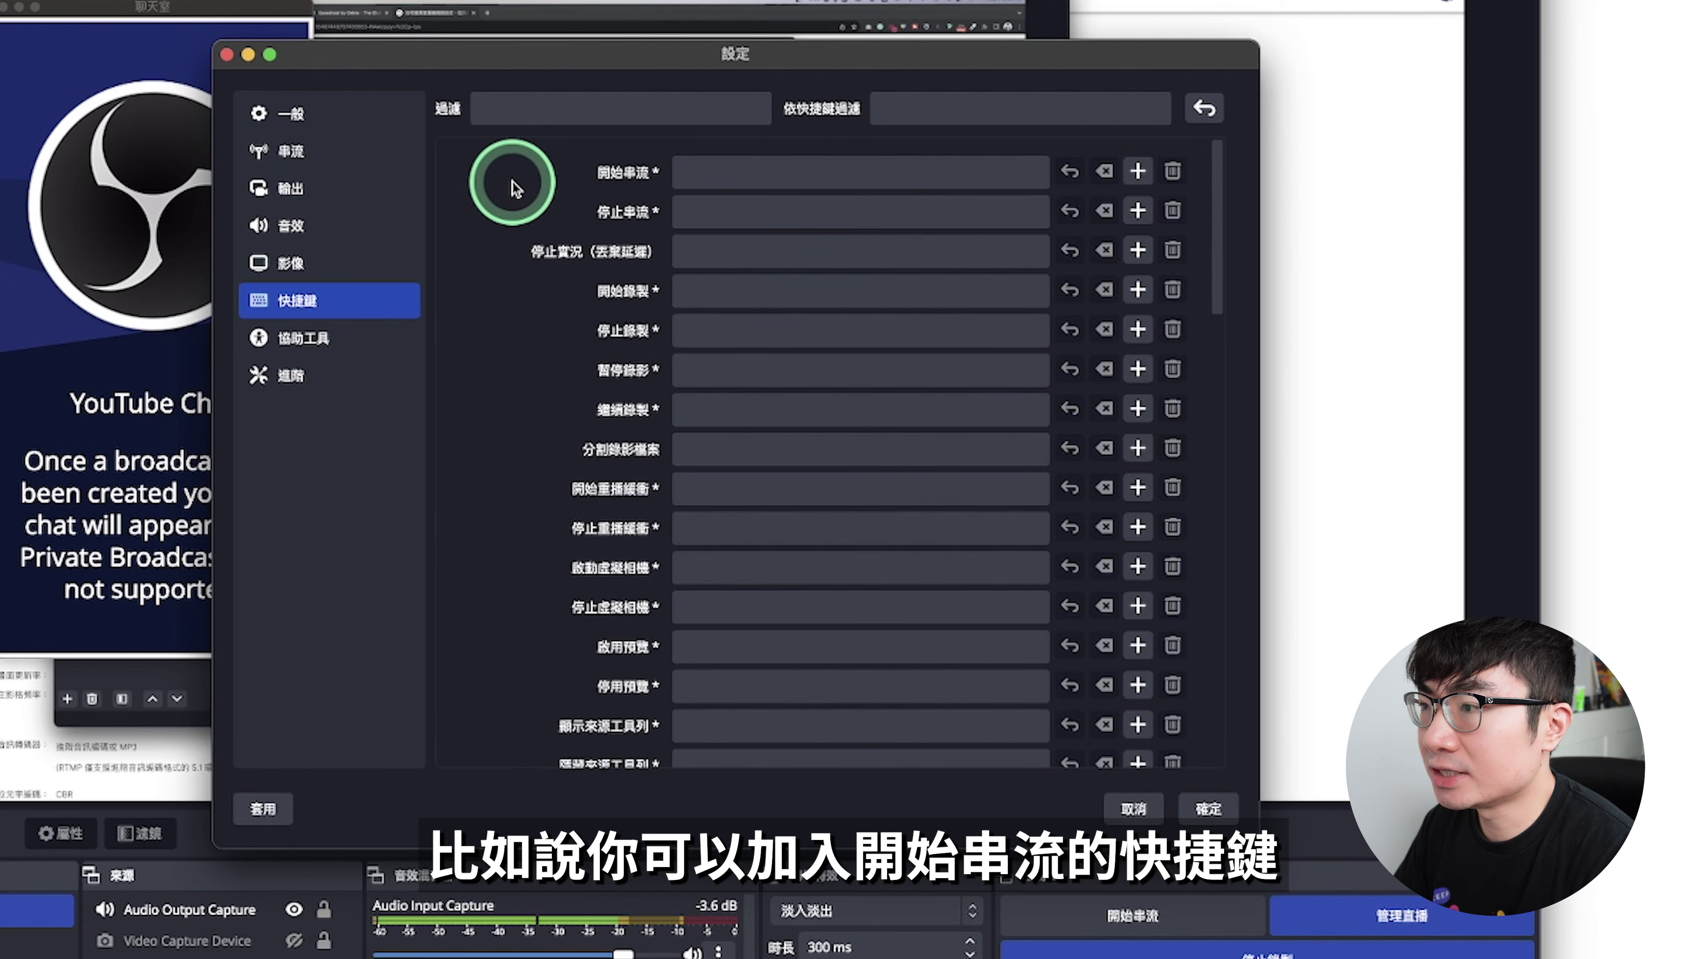
Look through the OBS hotkey settings for streaming, recording and preview actions
{"action": "left_click", "coordinate": [724, 217]}
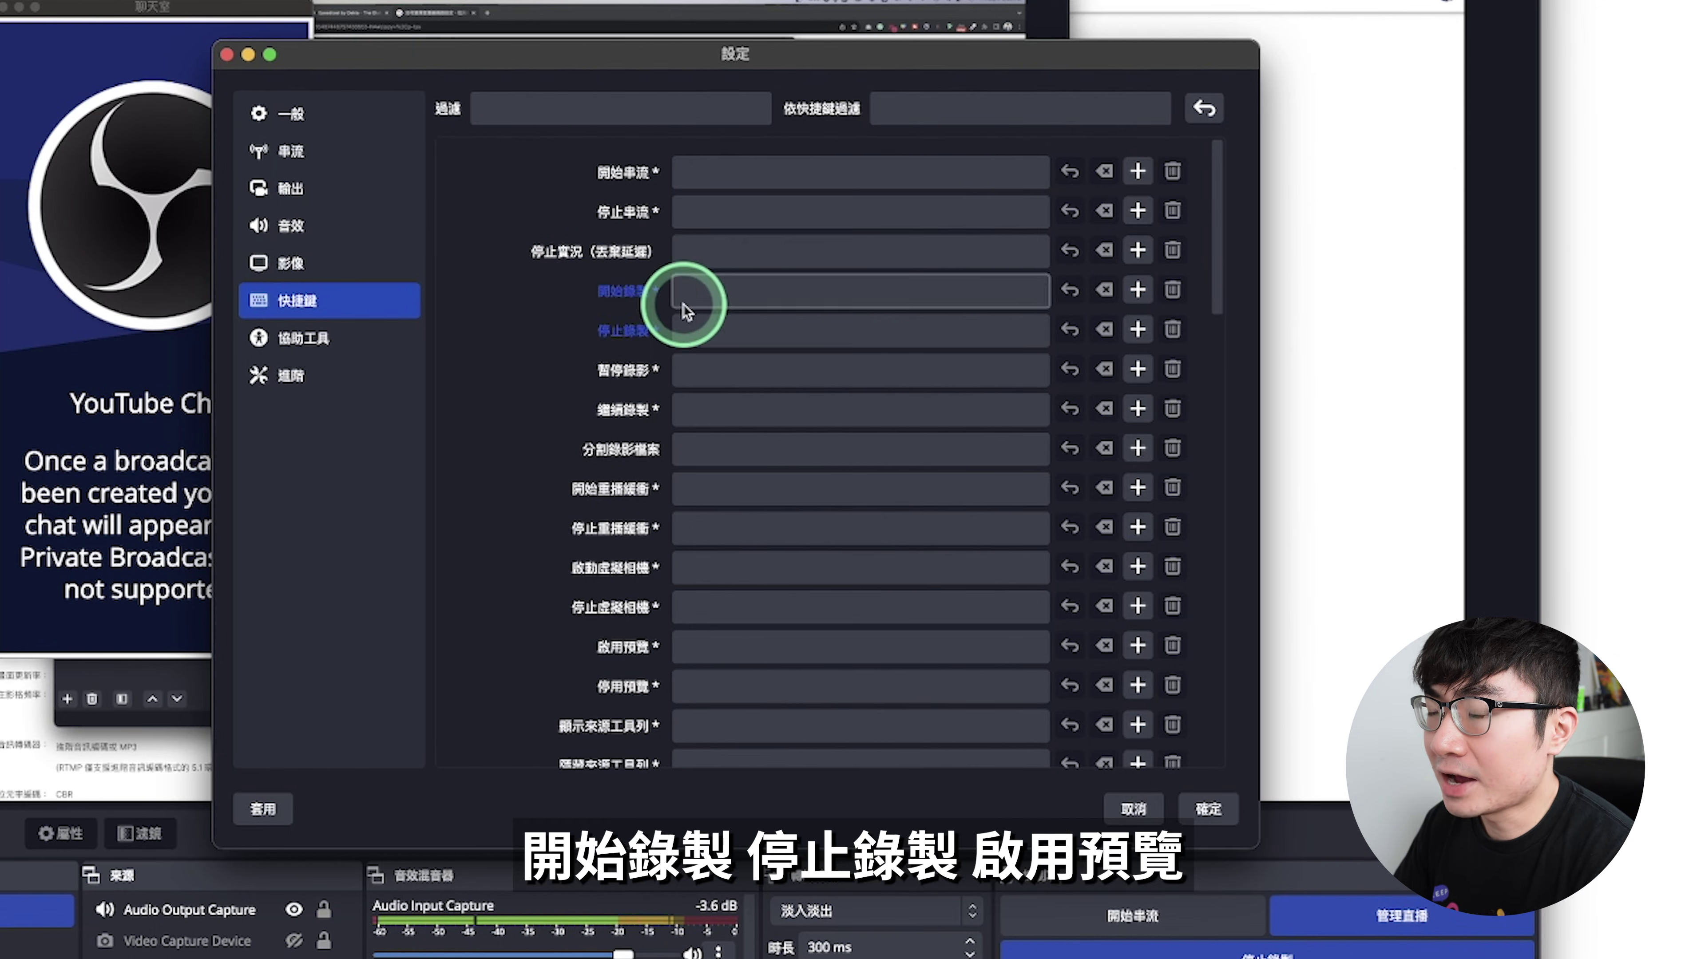
{"action": "scroll", "coordinate": [816, 481], "scroll_direction": "down", "scroll_amount": 5}
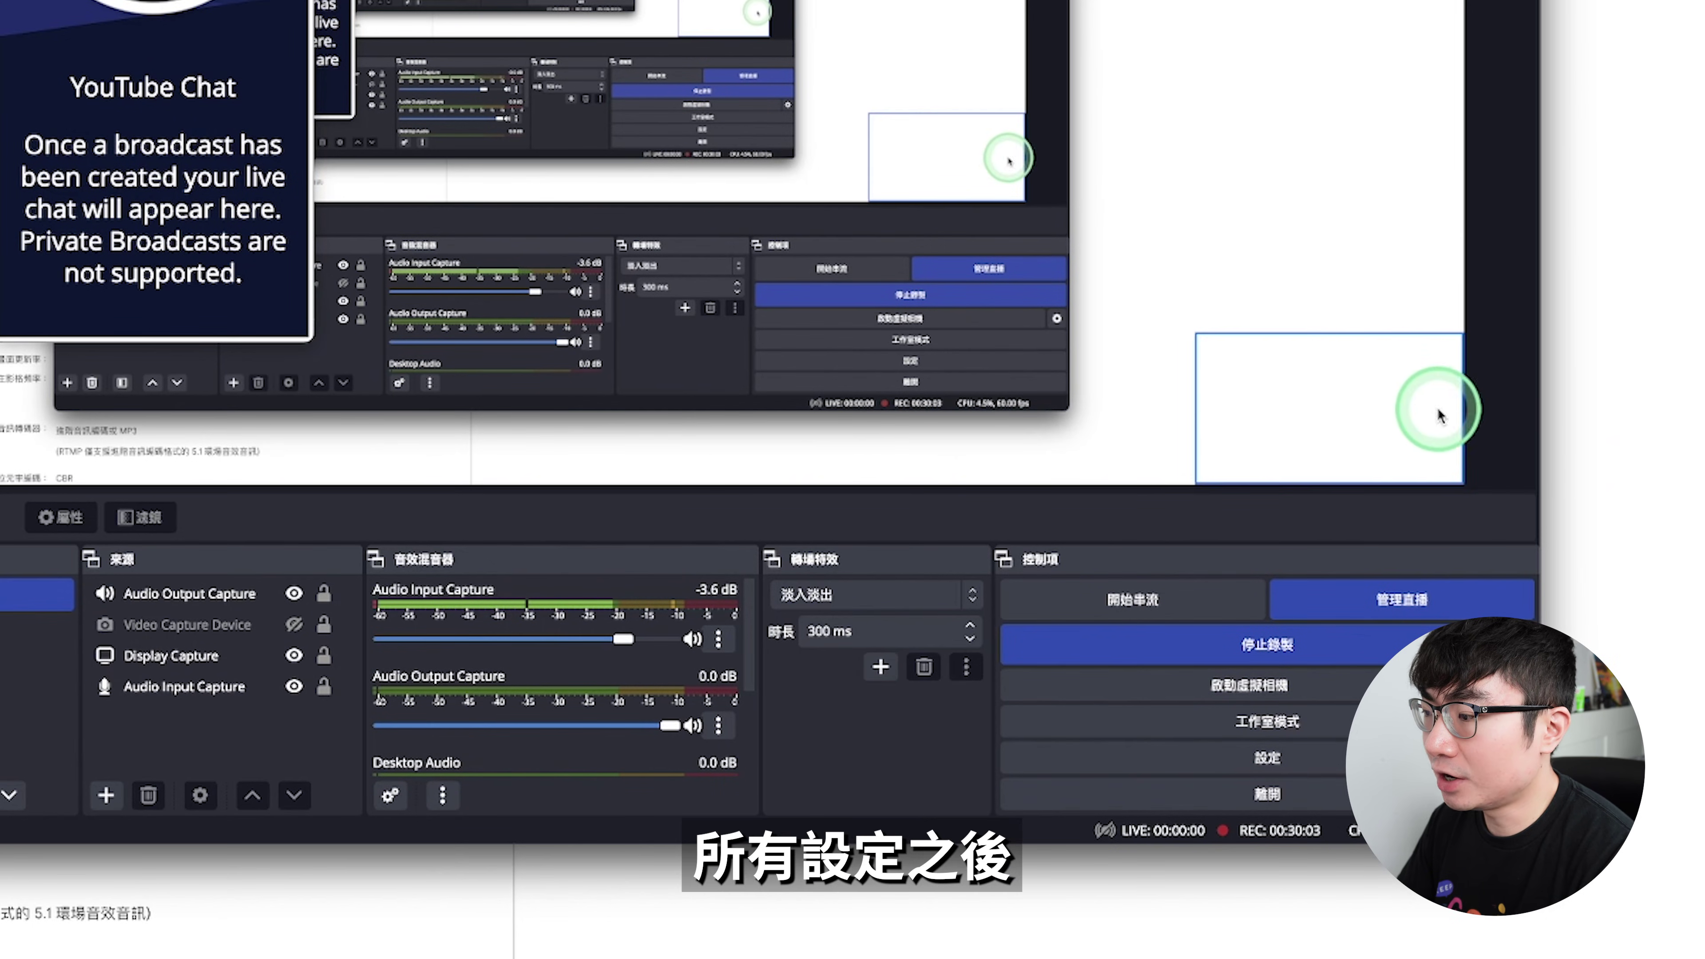
Start streaming from OBS and check the live preview of 我的直播 in YouTube Studio
{"action": "left_click", "coordinate": [1228, 593]}
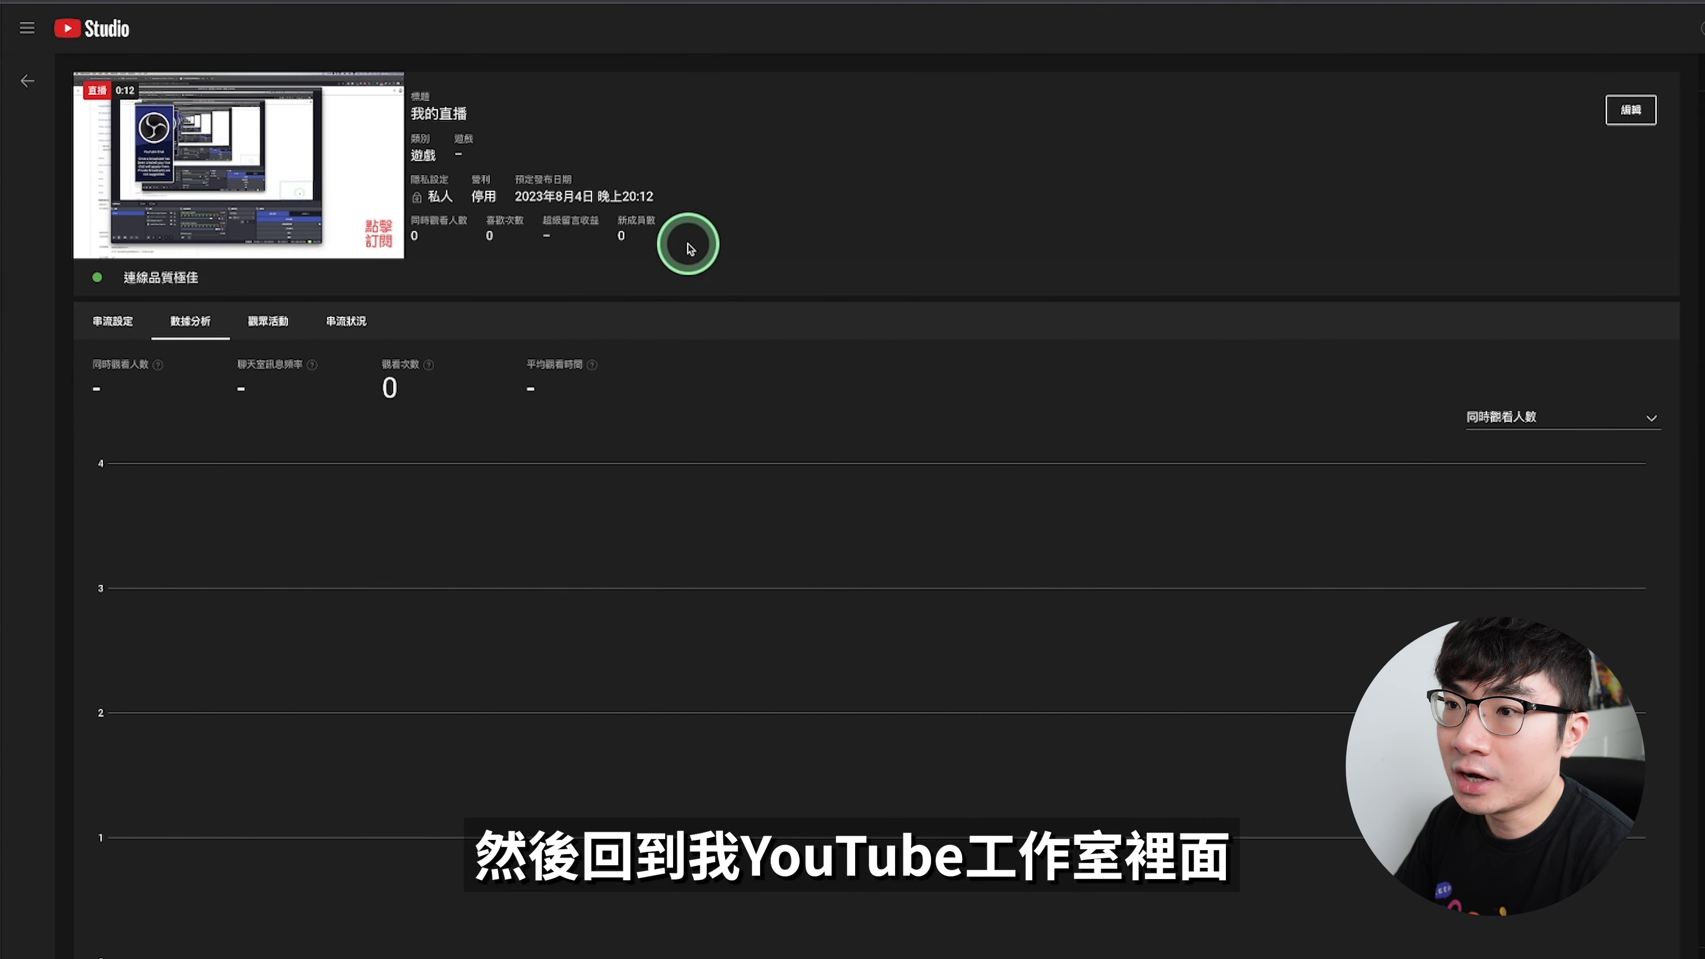
{"action": "mouse_move", "coordinate": [305, 187]}
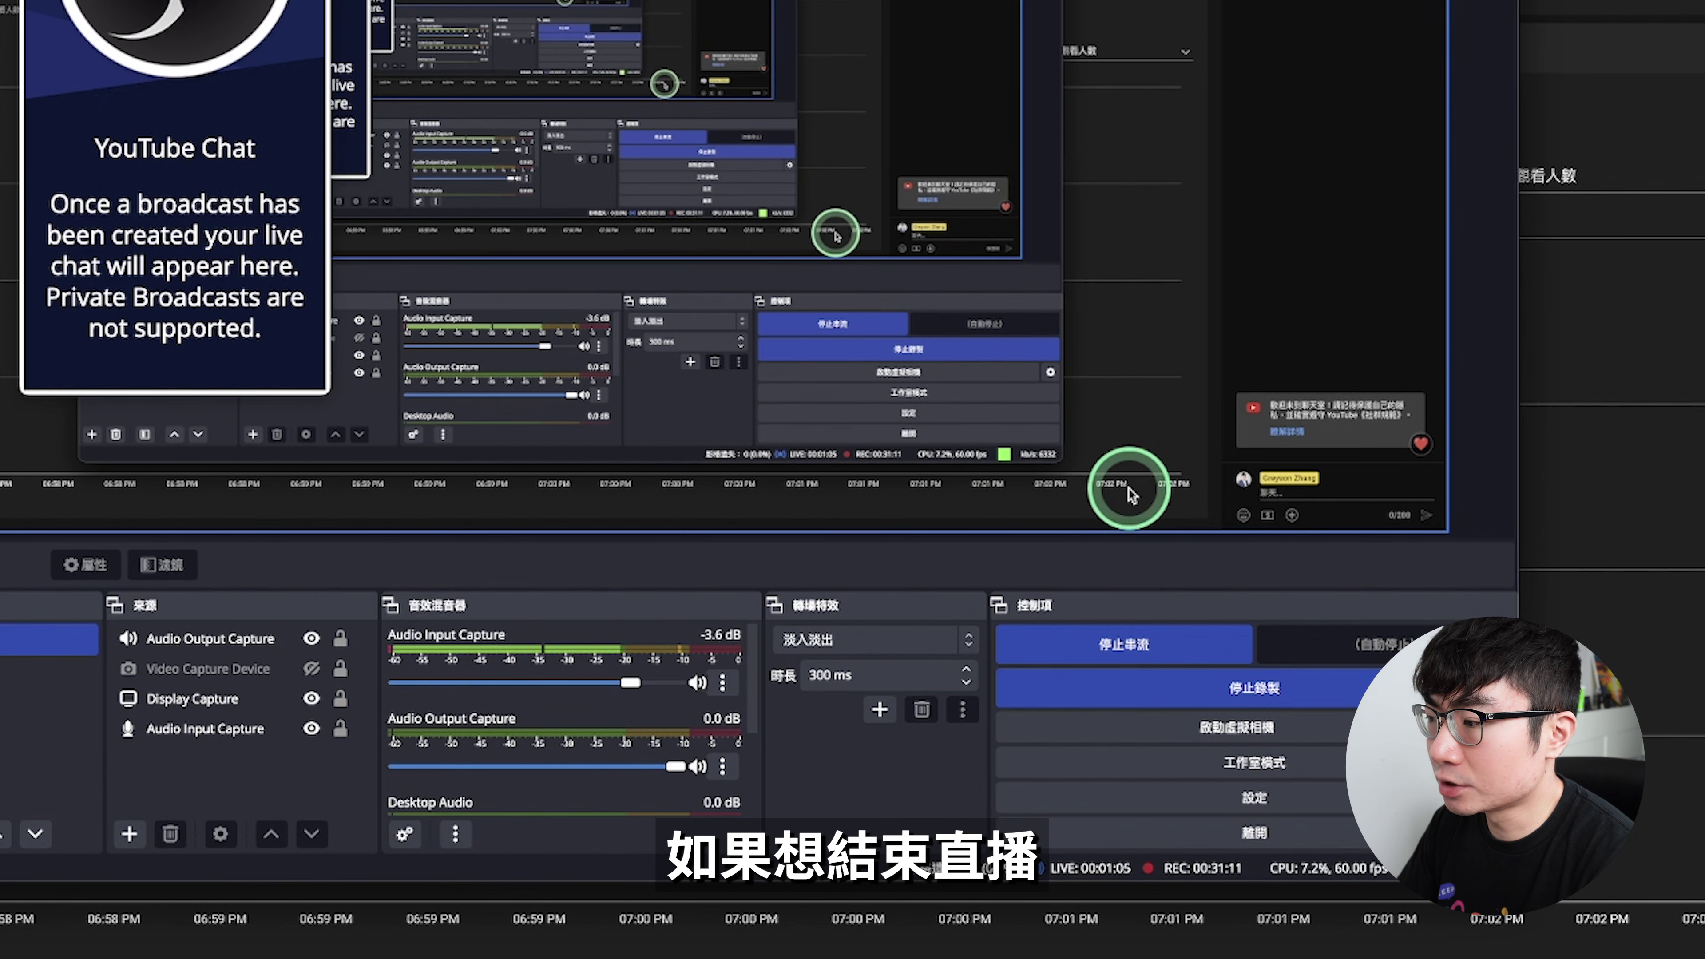
Stop the stream in OBS, confirming going offline, and check the broadcast's state in YouTube Studio
{"action": "left_click", "coordinate": [1180, 647]}
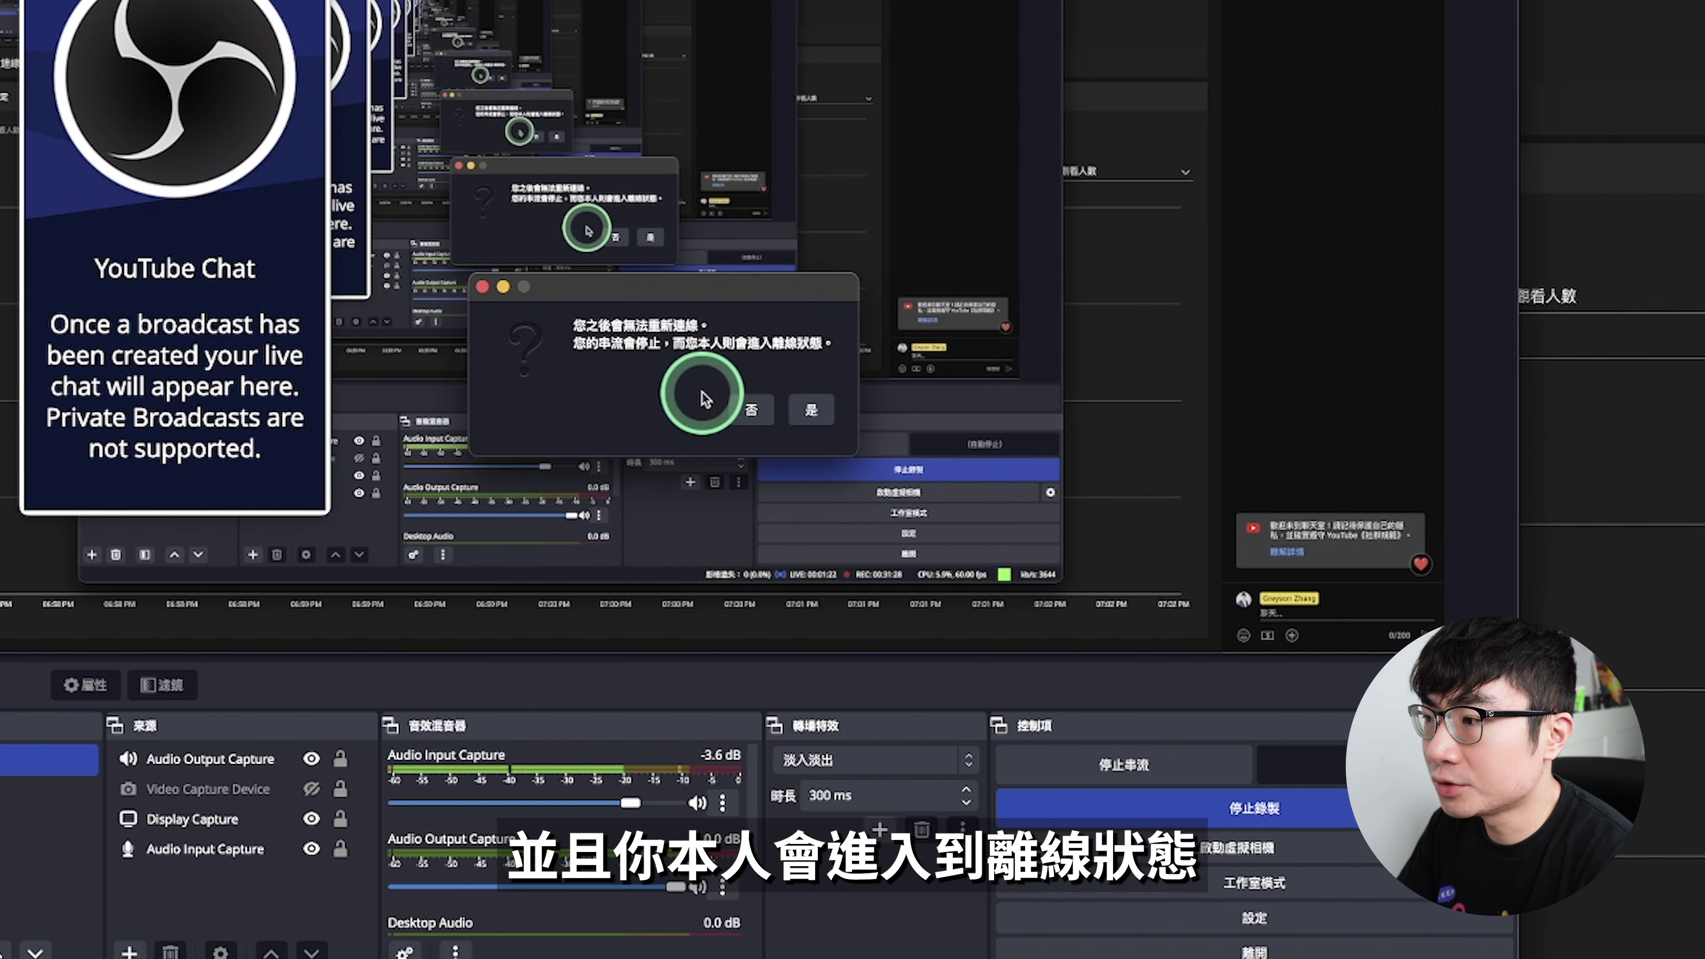
{"action": "left_click", "coordinate": [835, 413]}
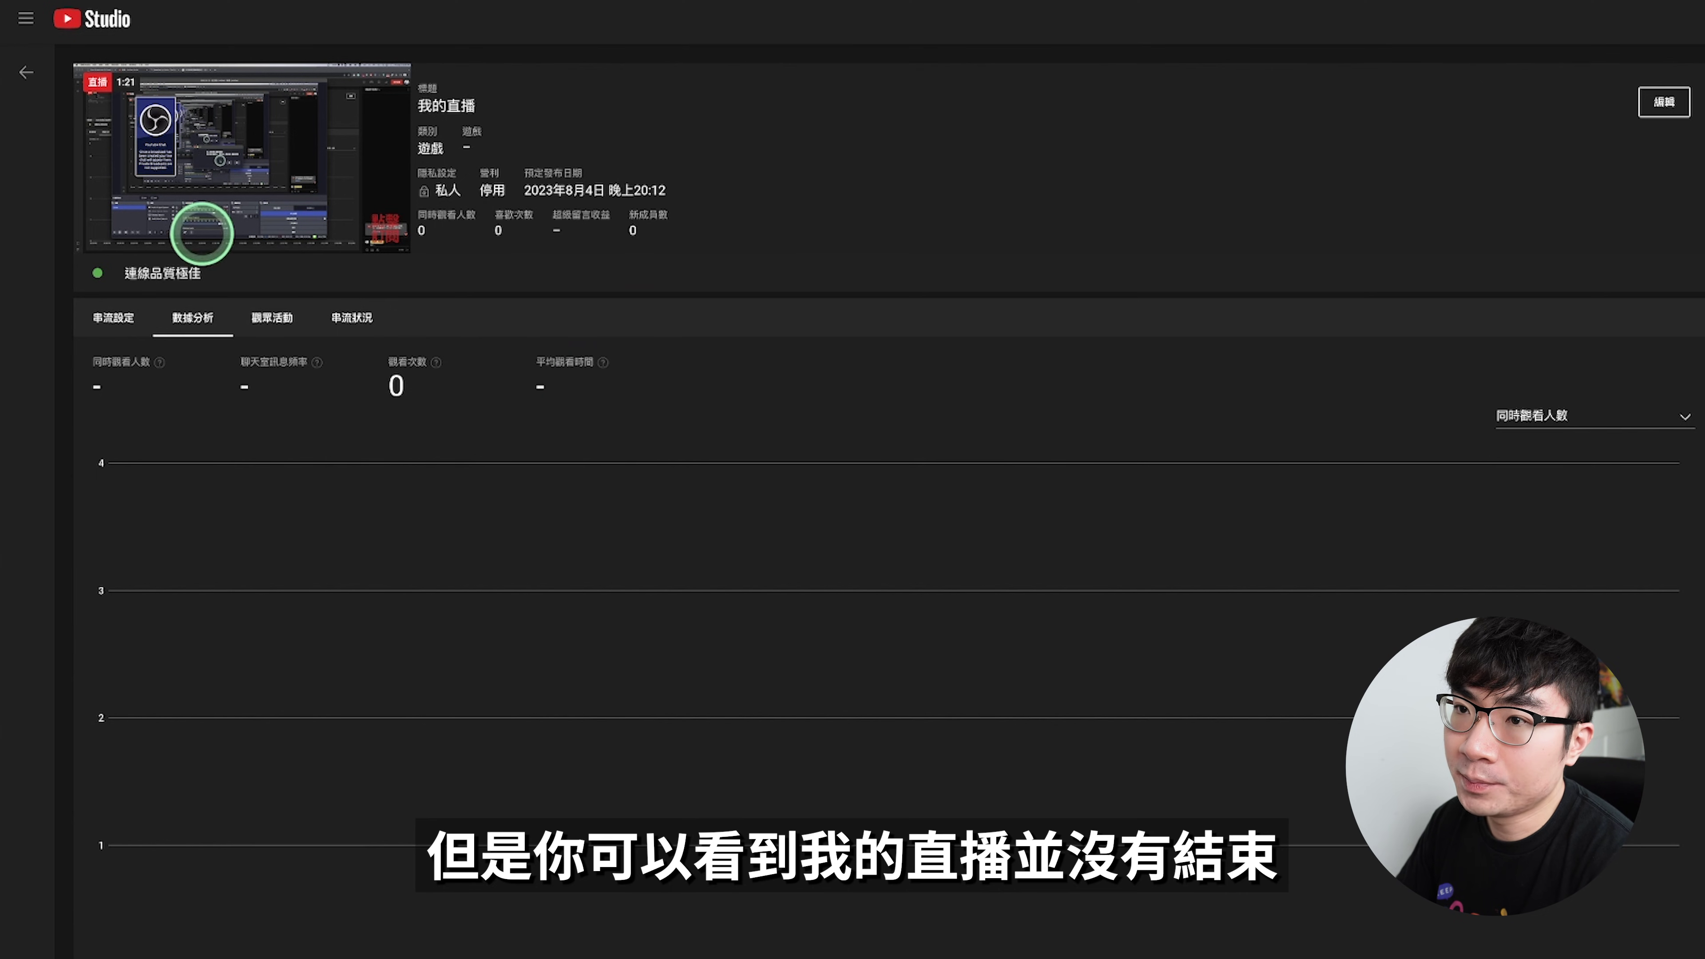
{"action": "mouse_move", "coordinate": [224, 151]}
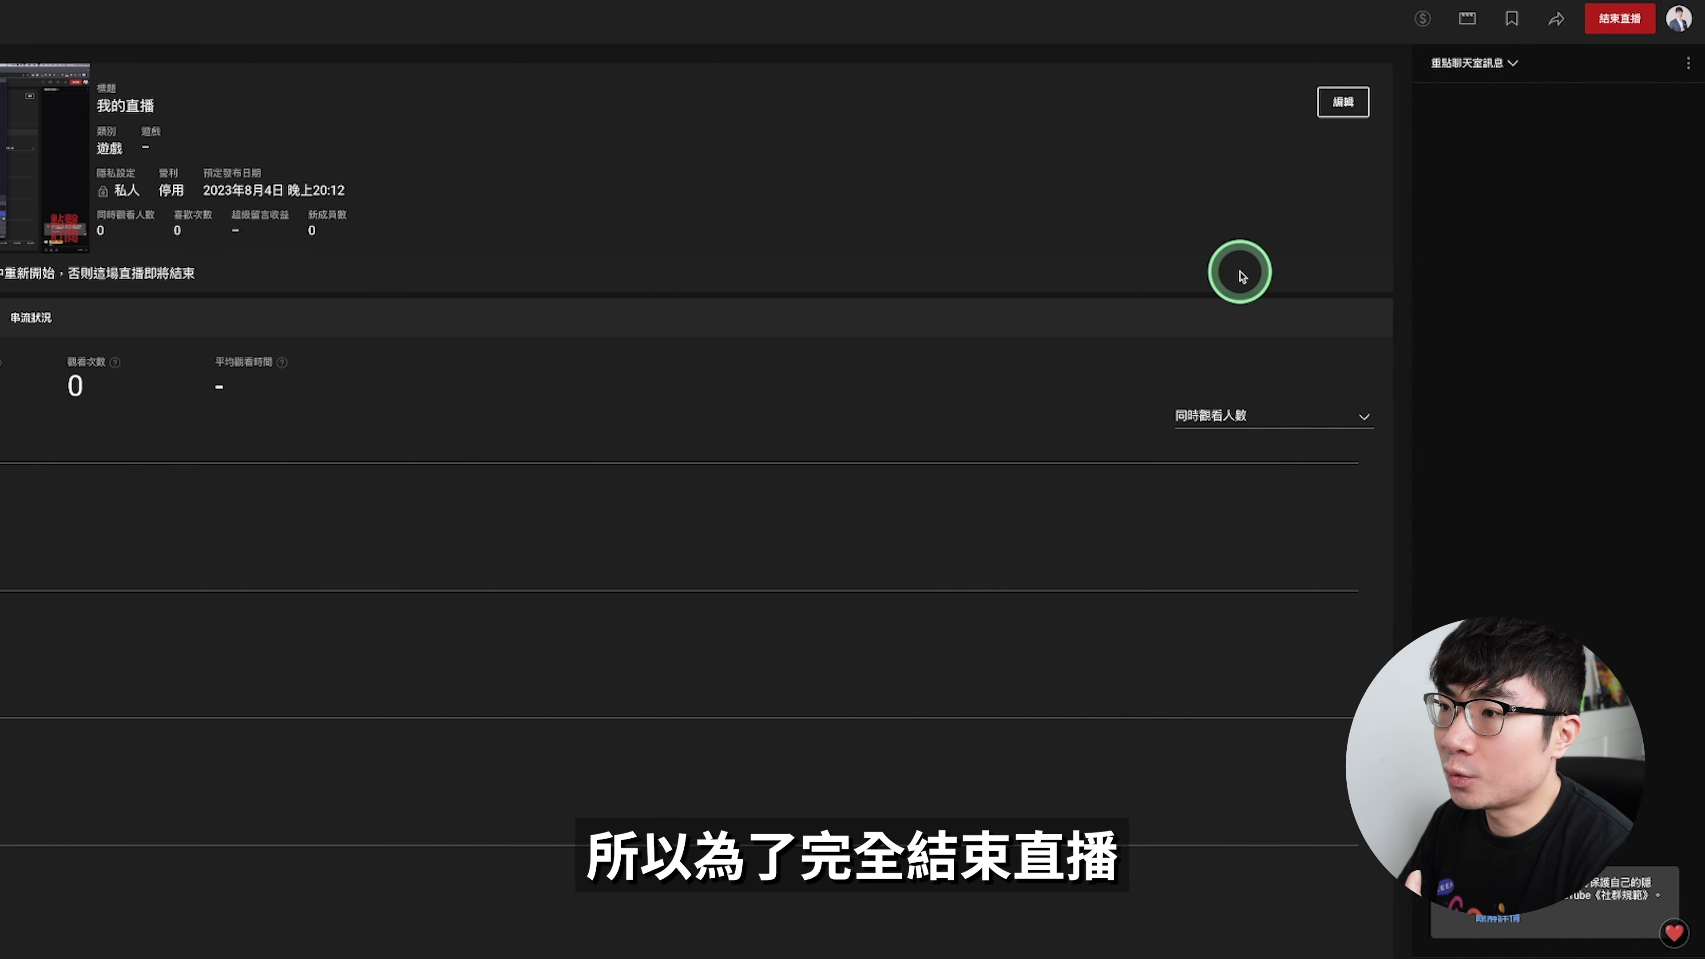
End the 我的直播 broadcast in YouTube Studio and open its recording for editing in the video editor
{"action": "left_click", "coordinate": [1631, 27]}
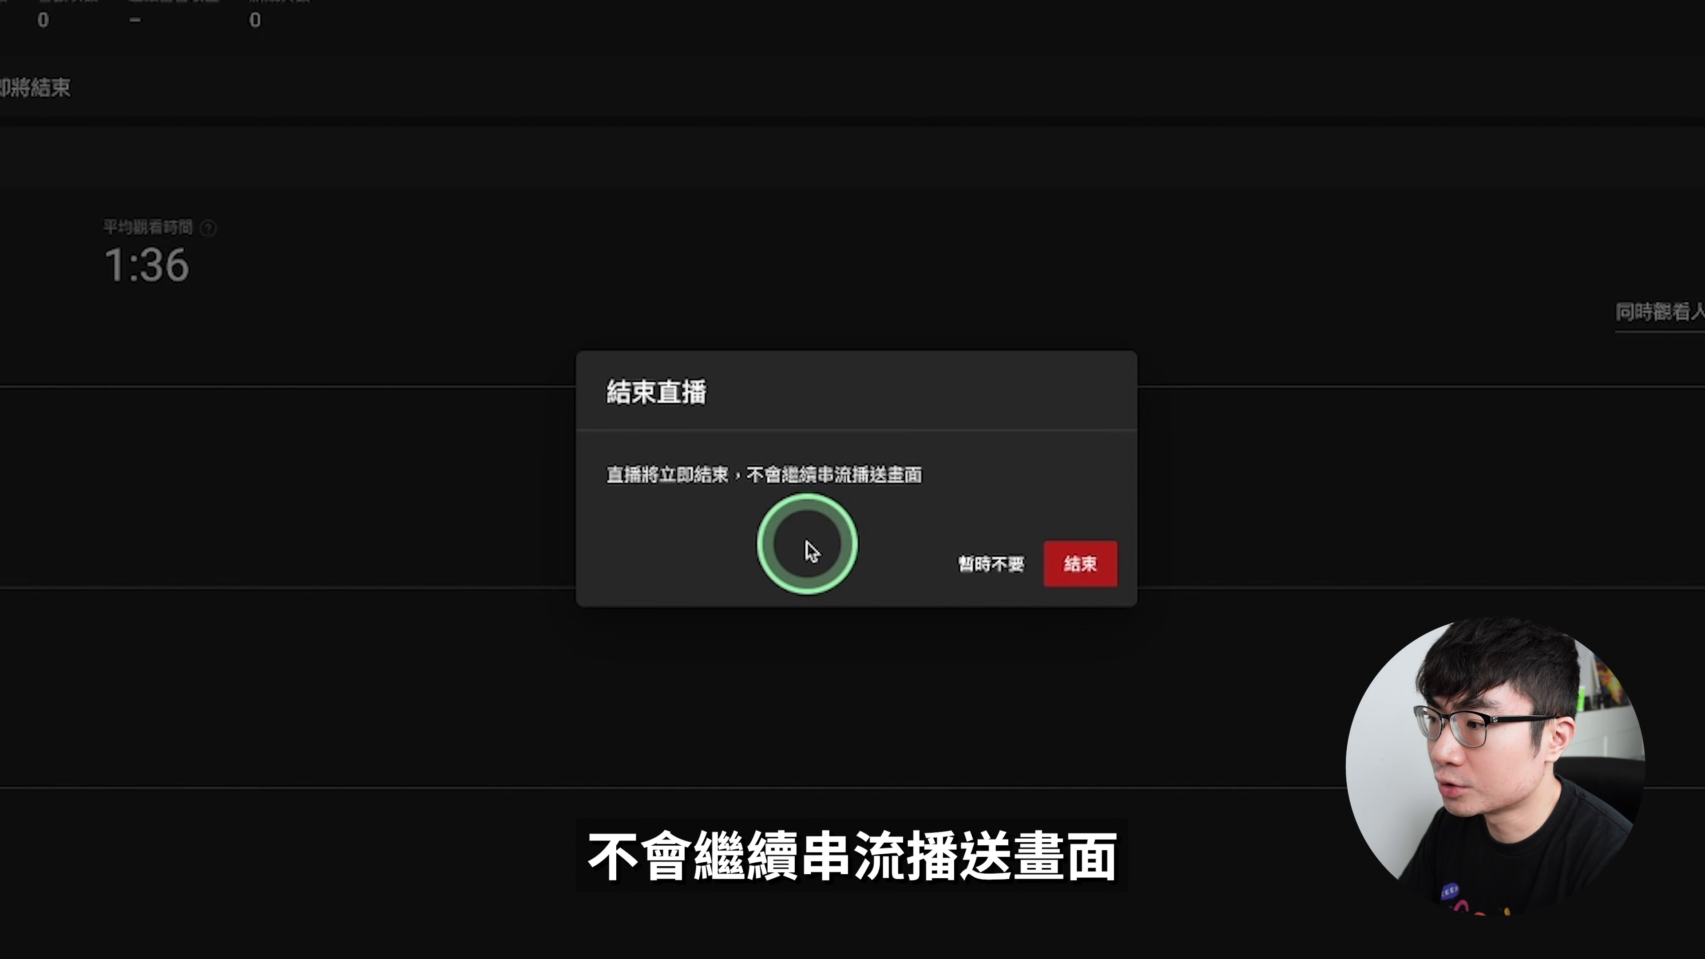
{"action": "left_click", "coordinate": [1094, 560]}
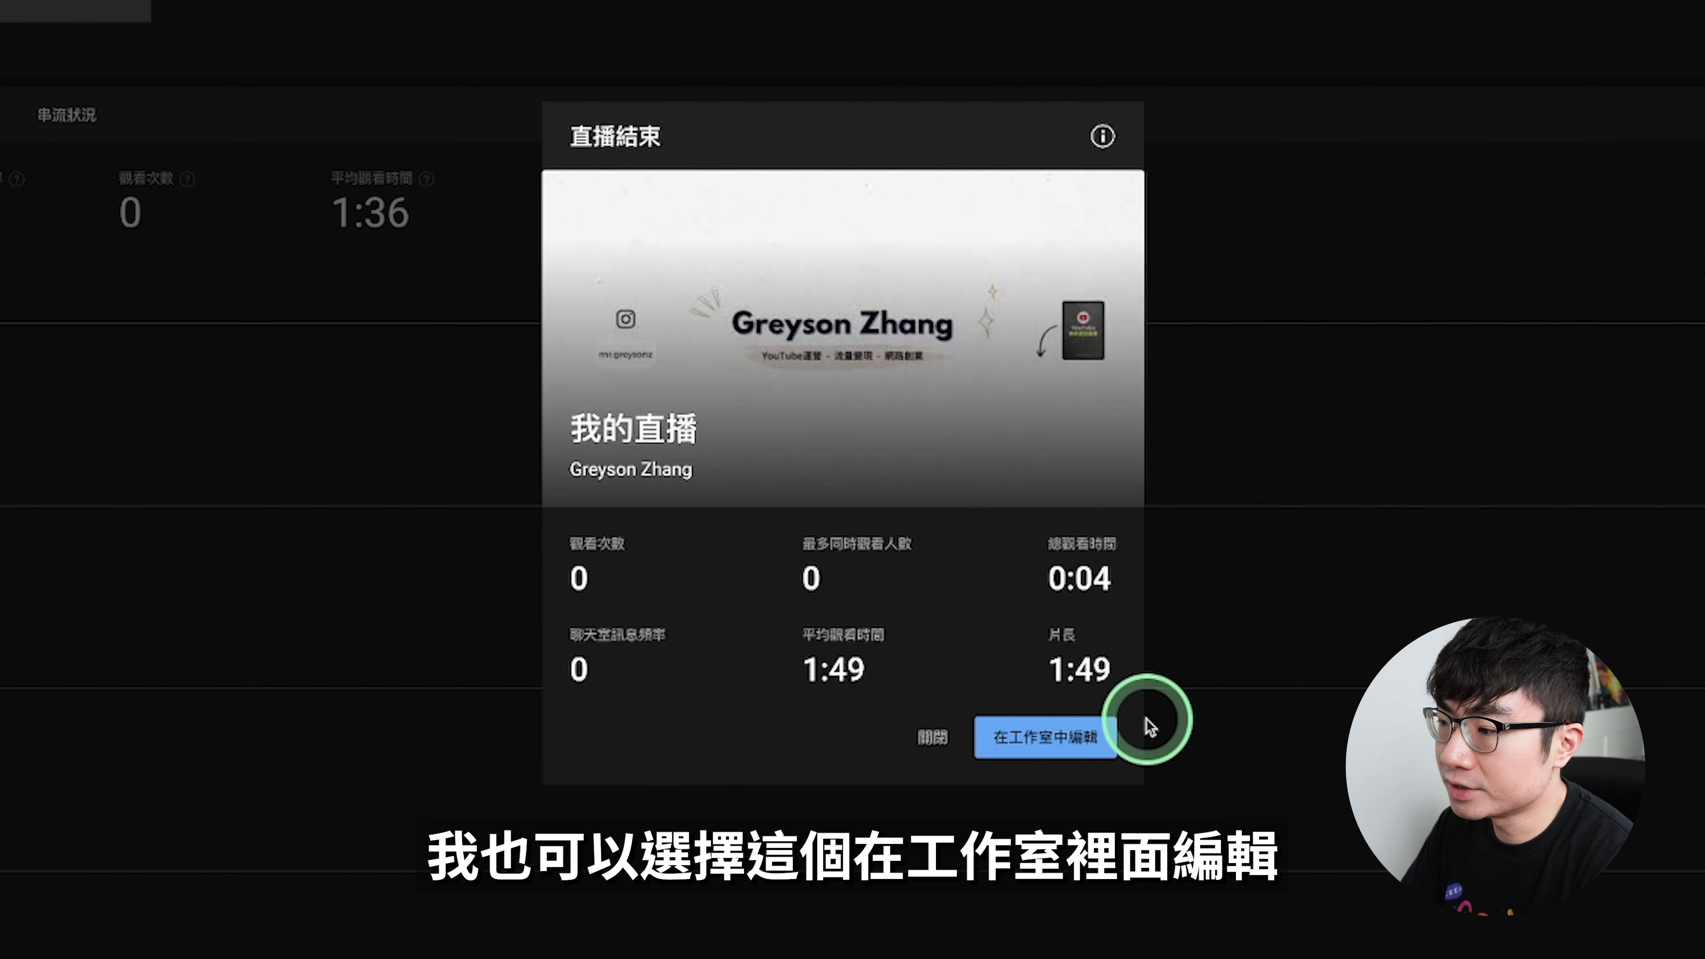
{"action": "left_click", "coordinate": [1092, 738]}
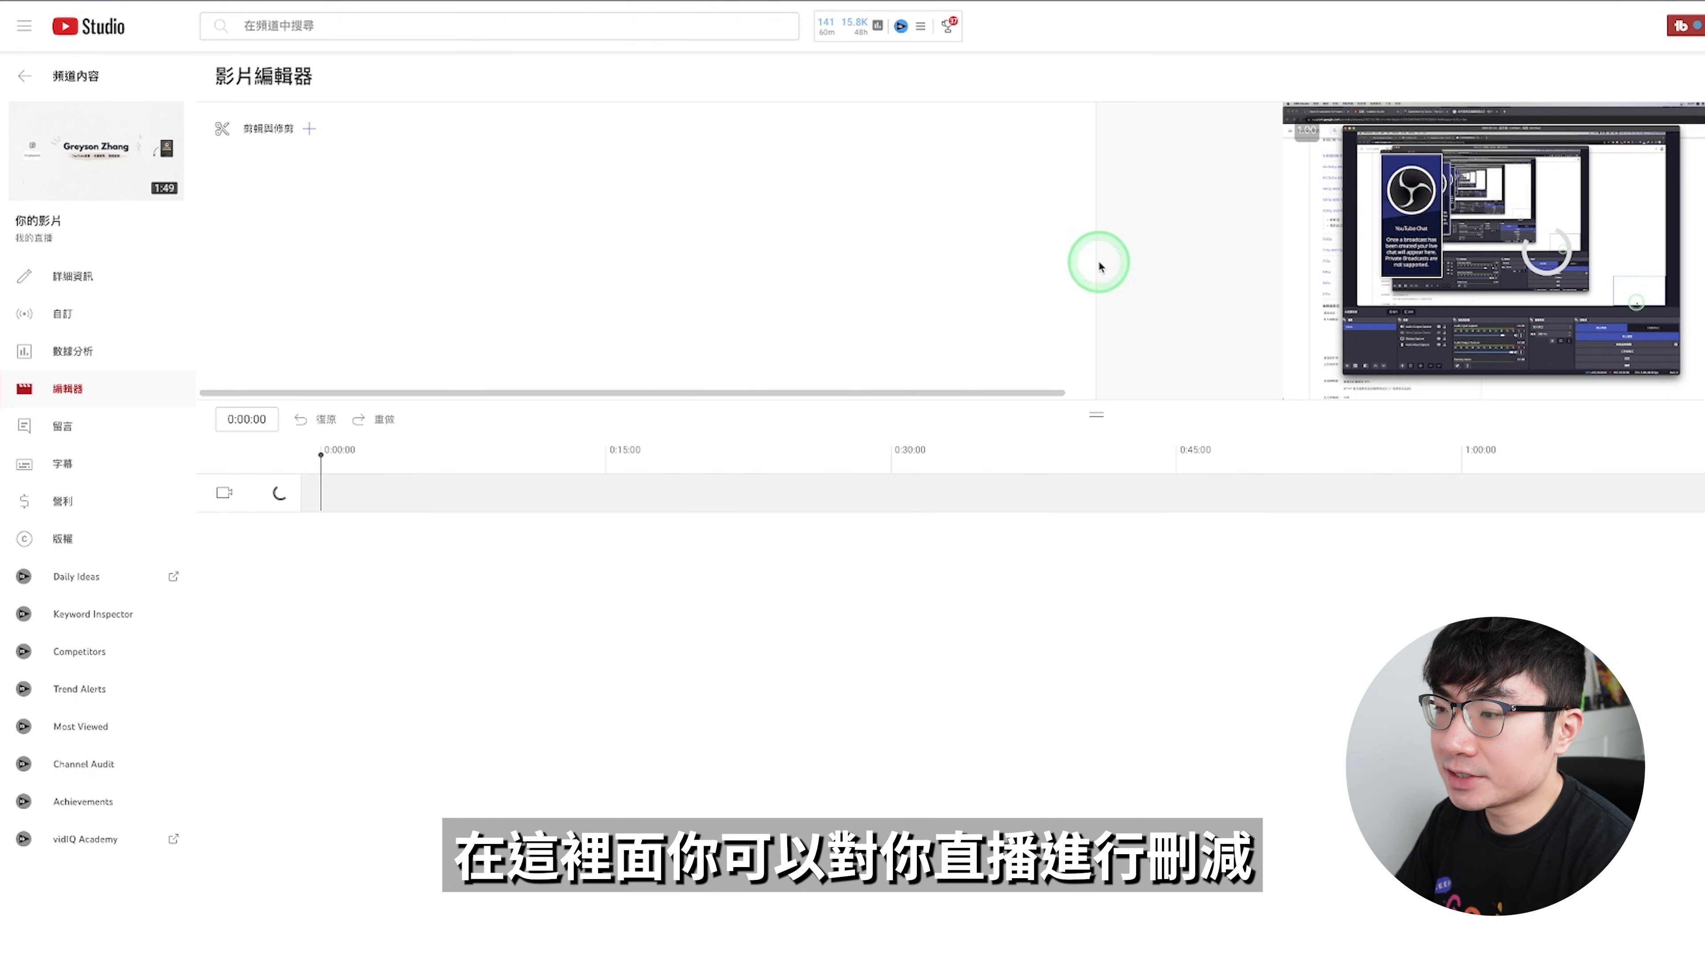